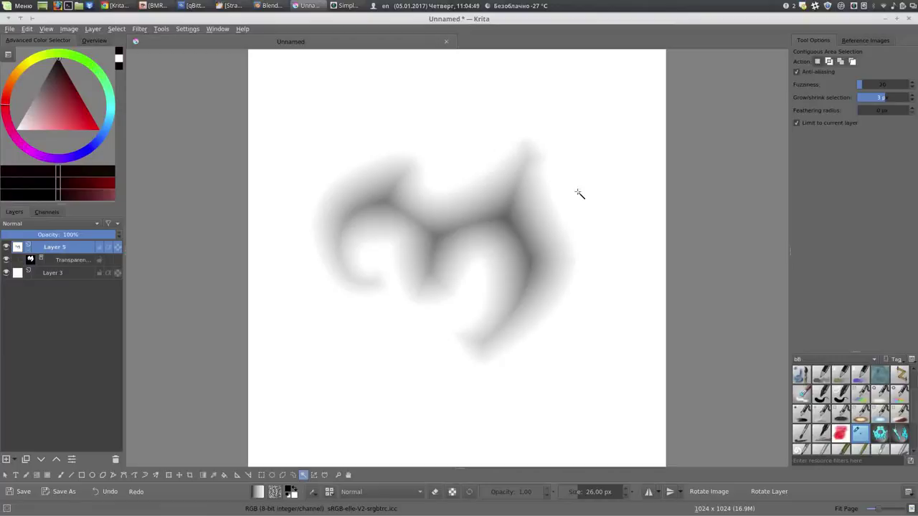
Step: Toggle the transparency mask's visibility on and off to compare the grey stroke
click(5, 261)
click(6, 261)
click(6, 261)
click(7, 261)
click(6, 261)
Step: Delete the transparency mask and clear the grey stroke from Layer 5
click(65, 262)
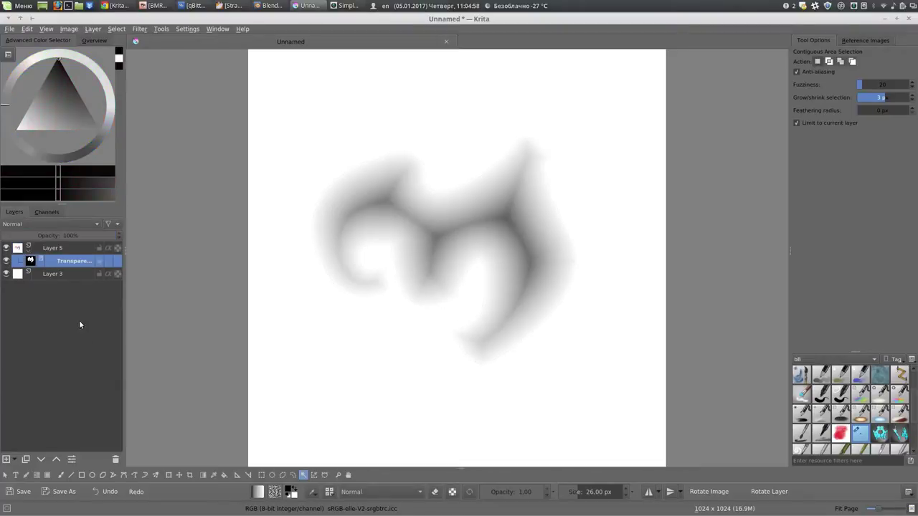
click(116, 460)
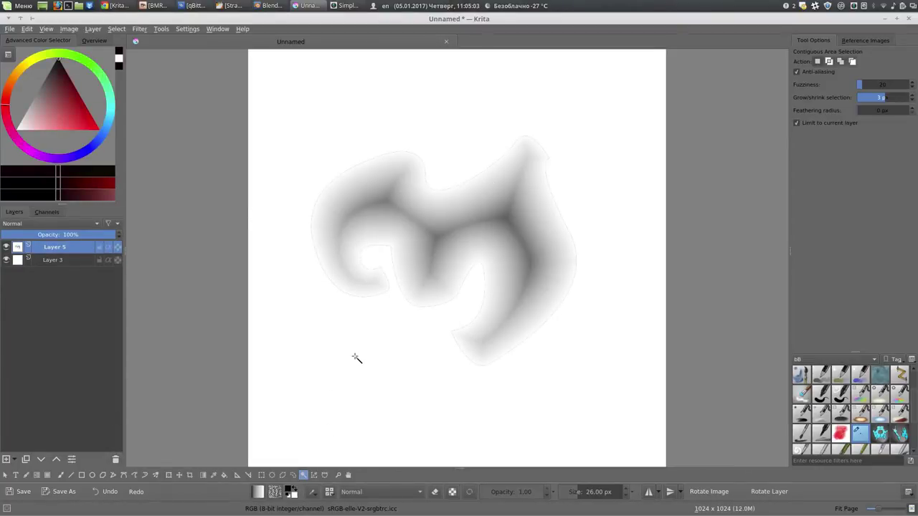
key(Delete)
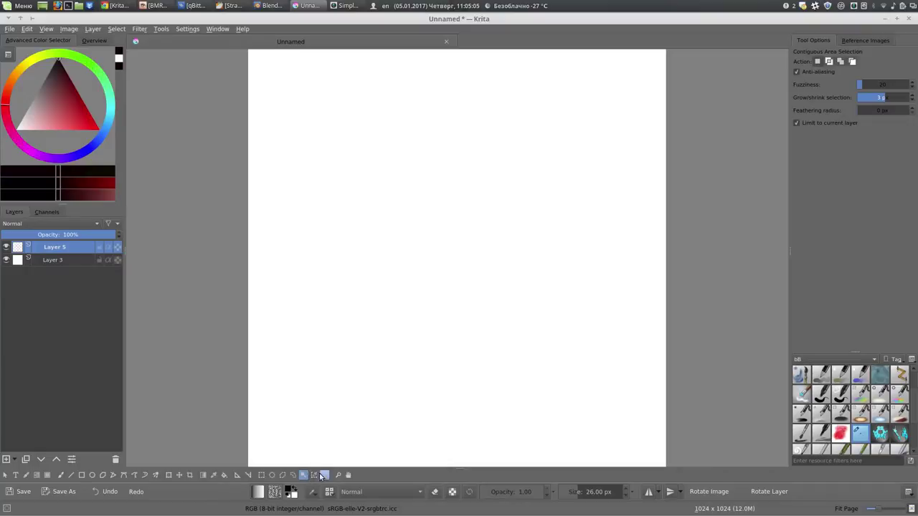
Step: Start a Bezier Curve Selection outline with curved S-bend nodes and a lower-right corner
click(324, 475)
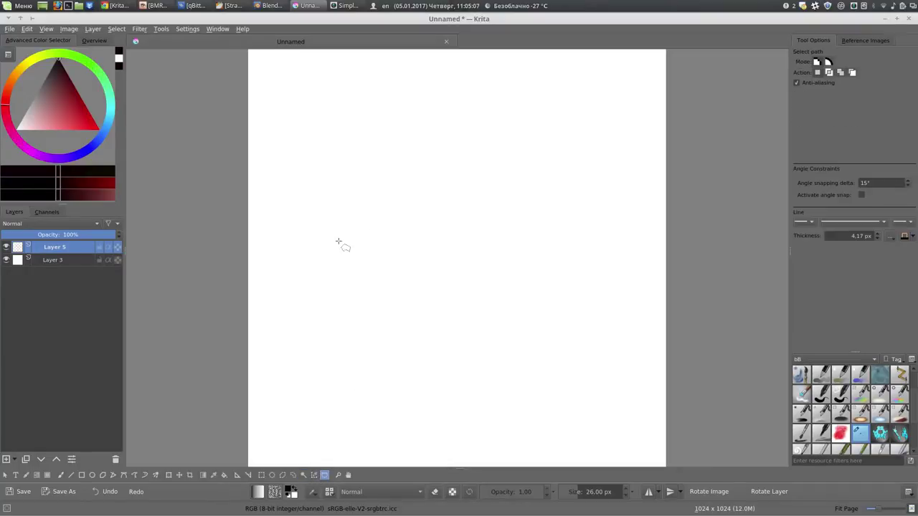
mouse_move(349, 206)
mouse_down()
mouse_move(304, 283)
mouse_move(369, 373)
mouse_up()
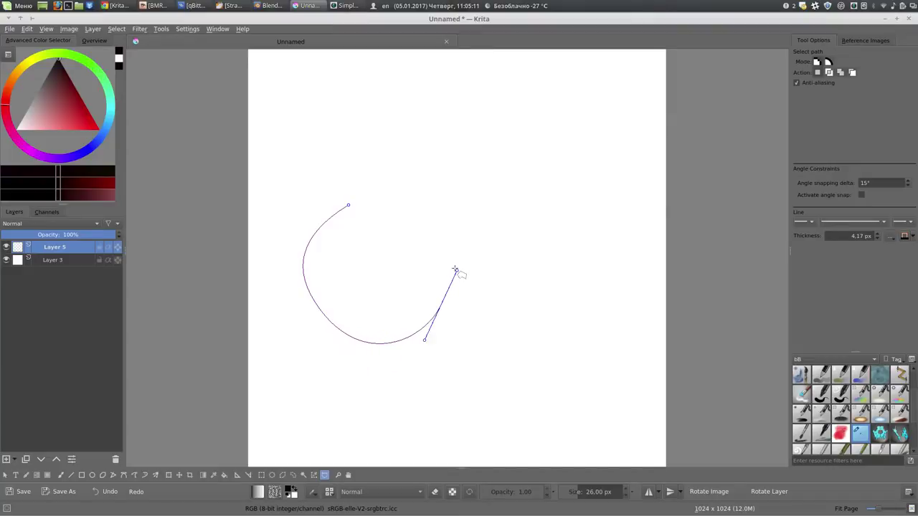
drag(492, 339, 456, 358)
drag(473, 389, 490, 394)
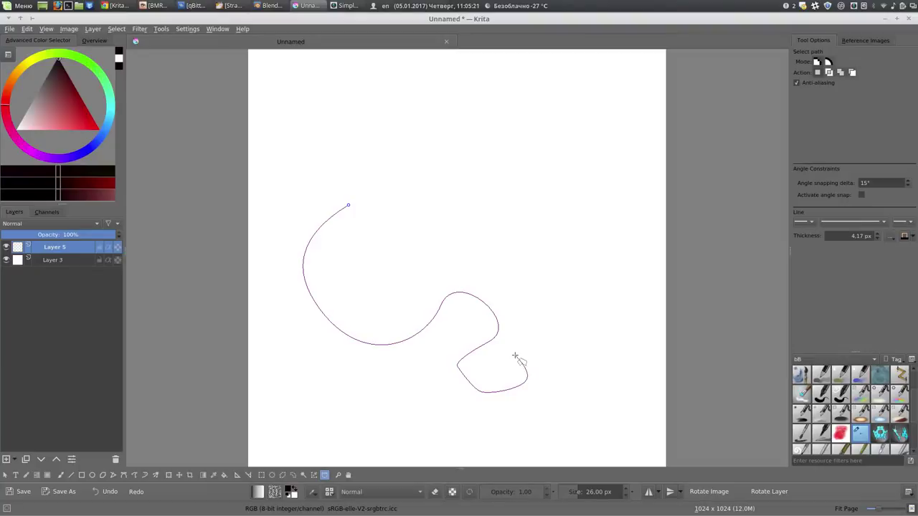
drag(511, 360, 554, 345)
click(552, 372)
Step: Continue the outline up the right edge, add wavy peaks along the top, and close it
click(584, 365)
mouse_move(603, 310)
mouse_down()
mouse_move(543, 211)
mouse_move(574, 208)
mouse_up()
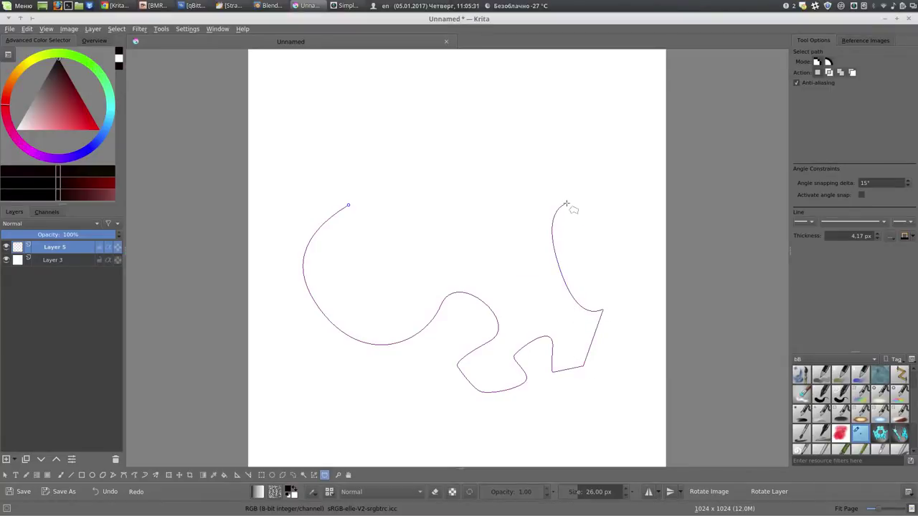
drag(533, 162, 518, 162)
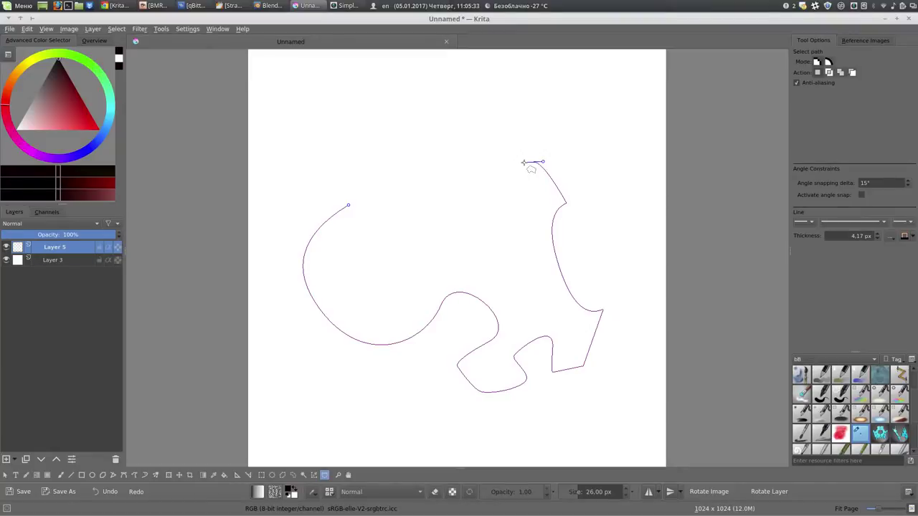
drag(489, 211, 456, 211)
drag(422, 175, 402, 174)
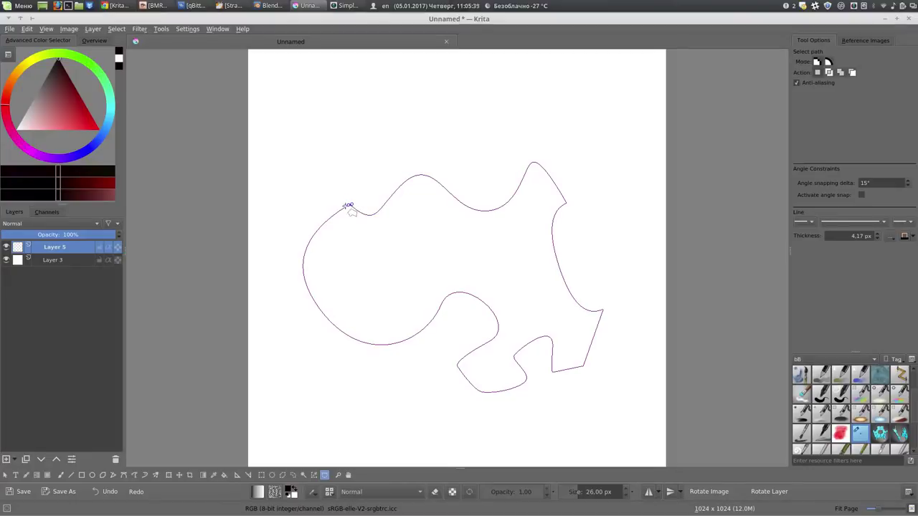
click(337, 206)
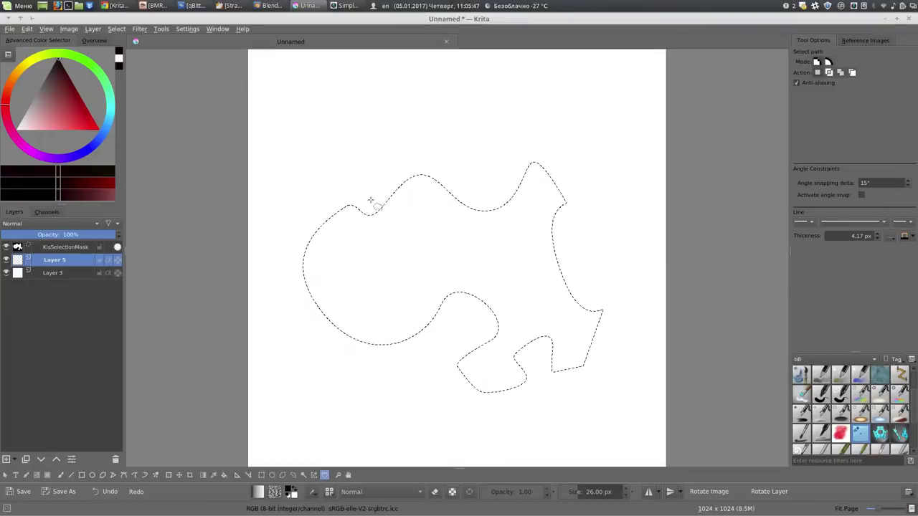
Step: Cut a curved path through the selection's top edge, then draw a small curved piece above
click(376, 177)
drag(394, 246, 440, 265)
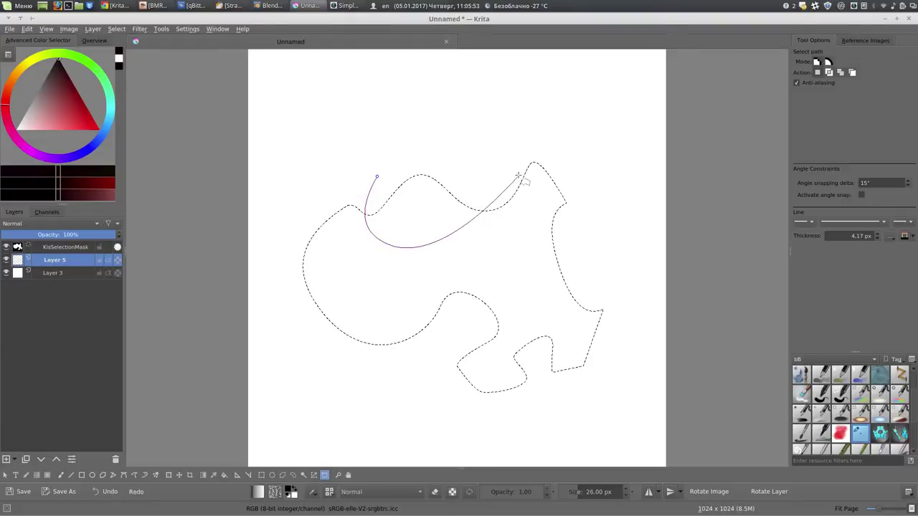
mouse_move(508, 157)
mouse_down()
mouse_move(495, 113)
mouse_move(473, 109)
mouse_up()
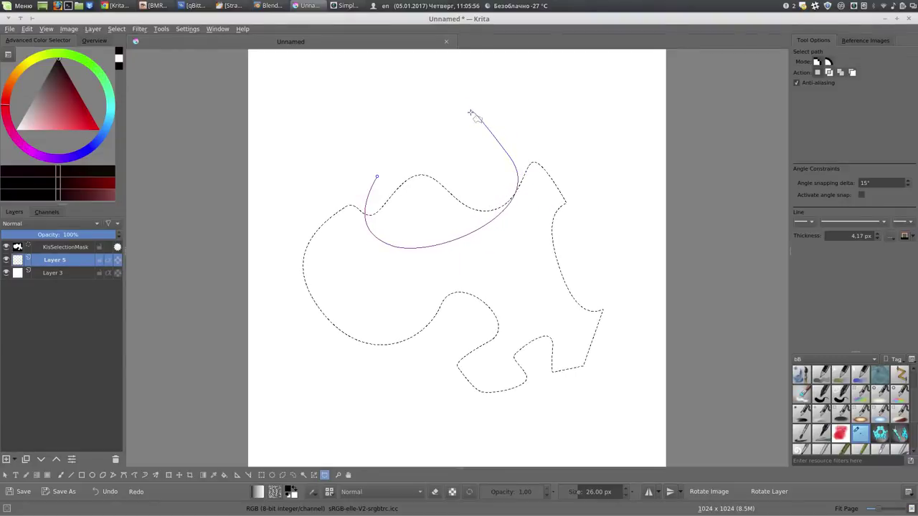
click(378, 178)
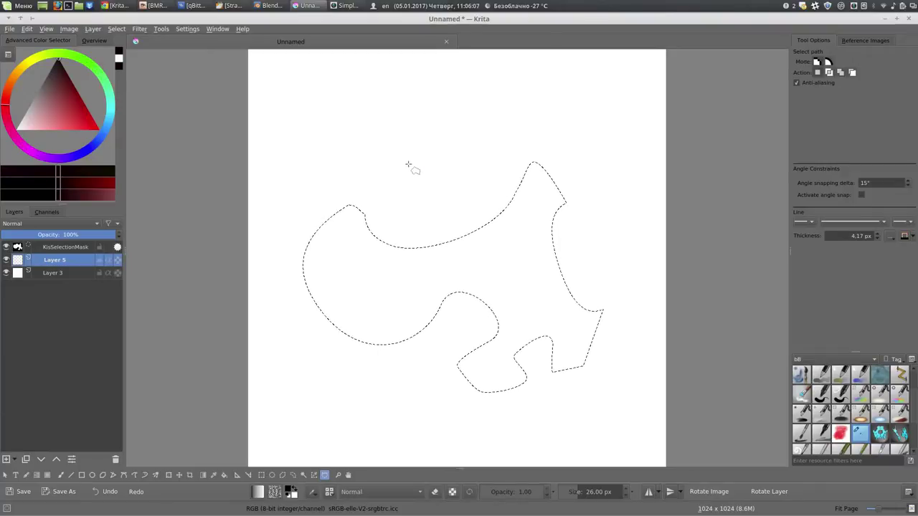
drag(407, 212, 435, 234)
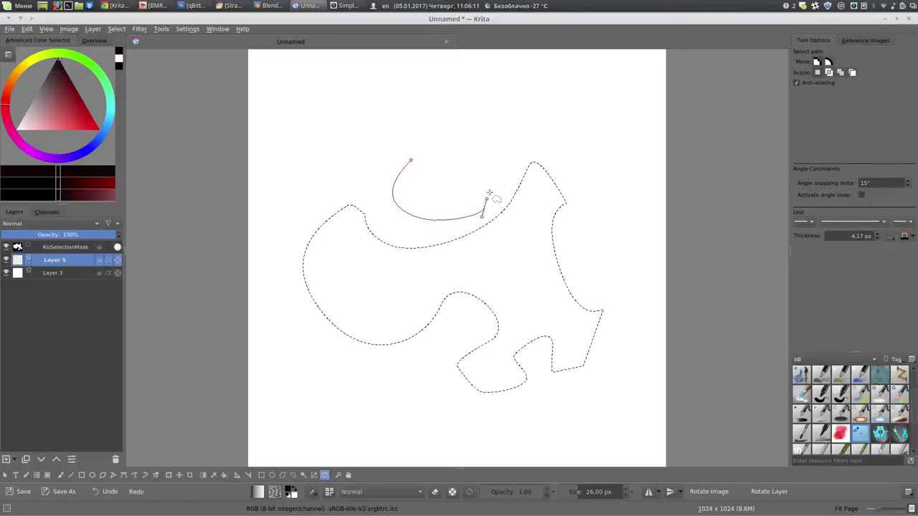
click(466, 144)
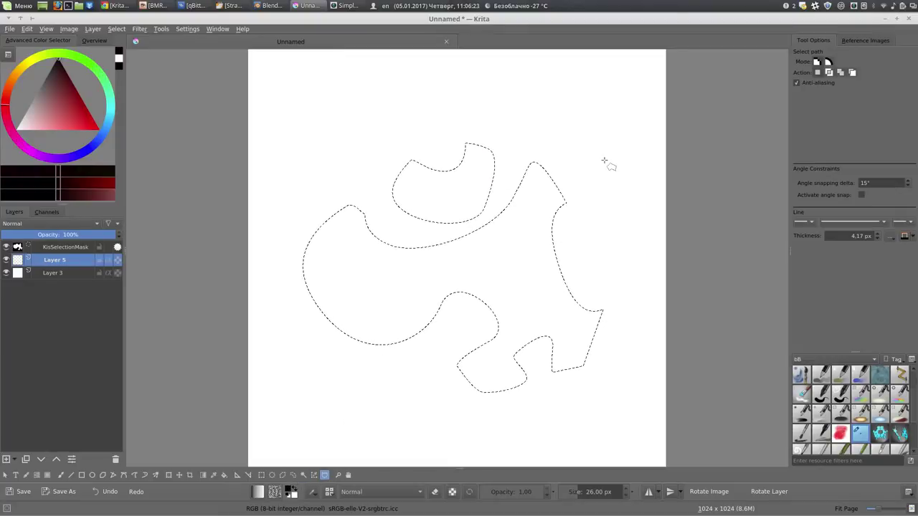
Step: Fill the selection with black on Layer 5 and add a Transparency Mask to it
key(shift+BackSpace)
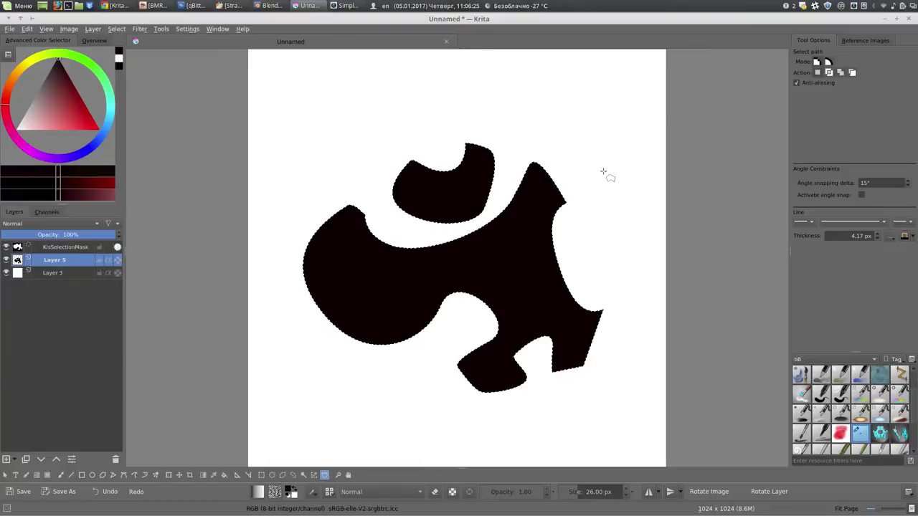
right_click(68, 259)
mouse_move(87, 411)
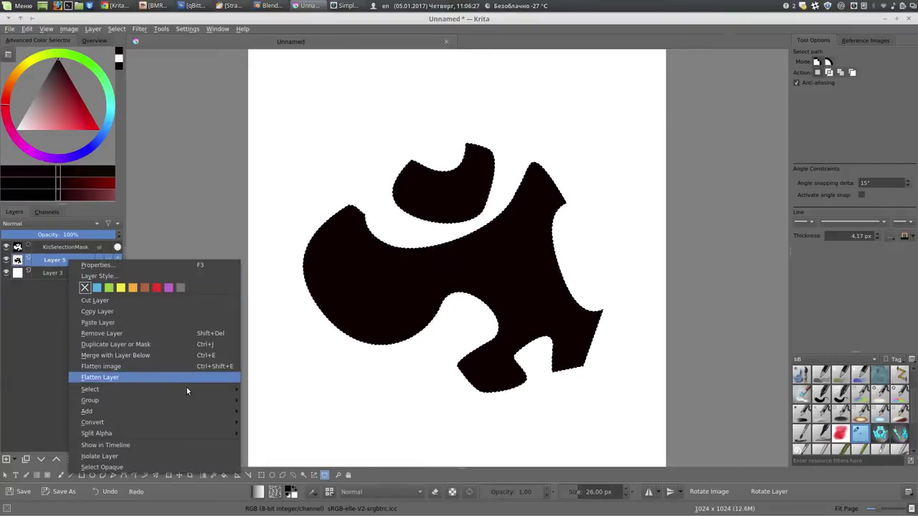
click(291, 414)
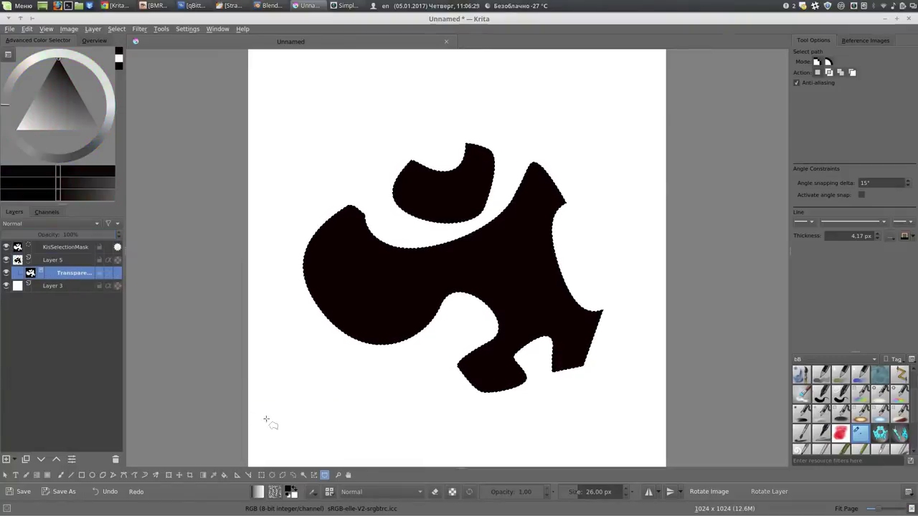
click(65, 260)
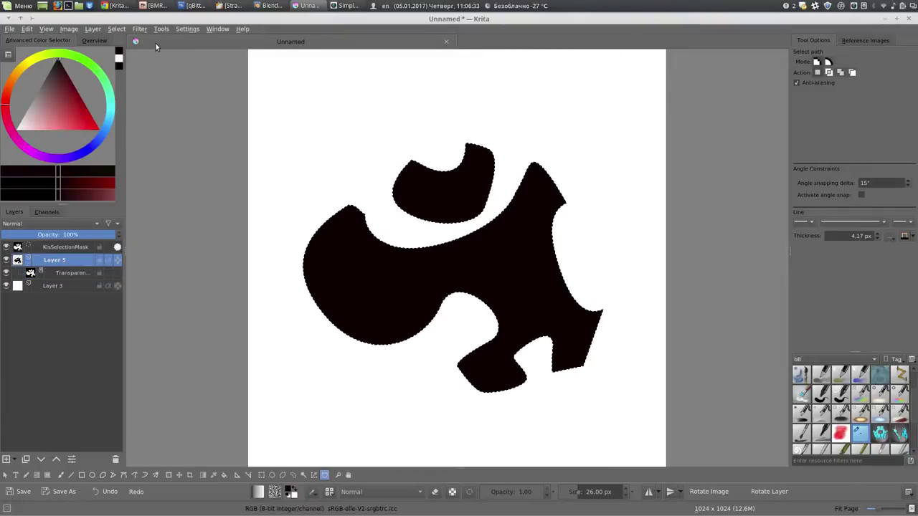
Step: Find and choose the G'MIC Rendering > Gradient [custom shape] filter by searching 'grad'
click(139, 29)
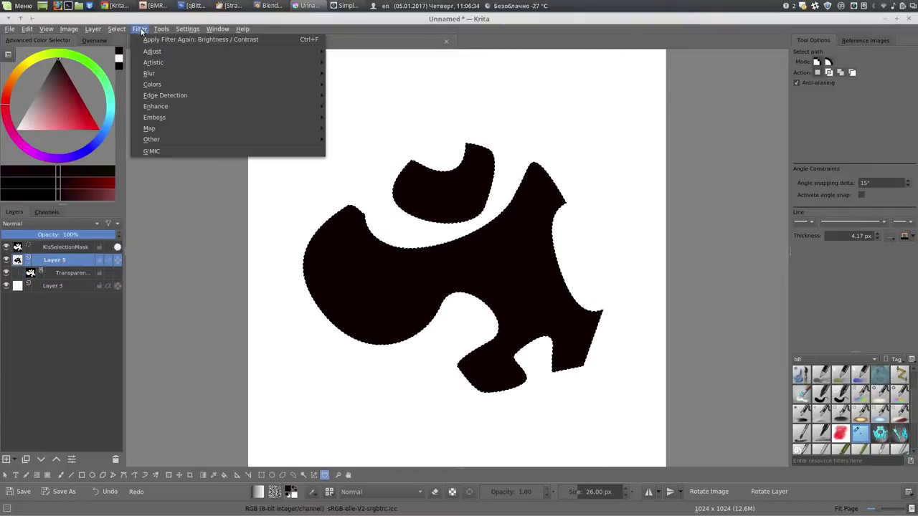
click(180, 149)
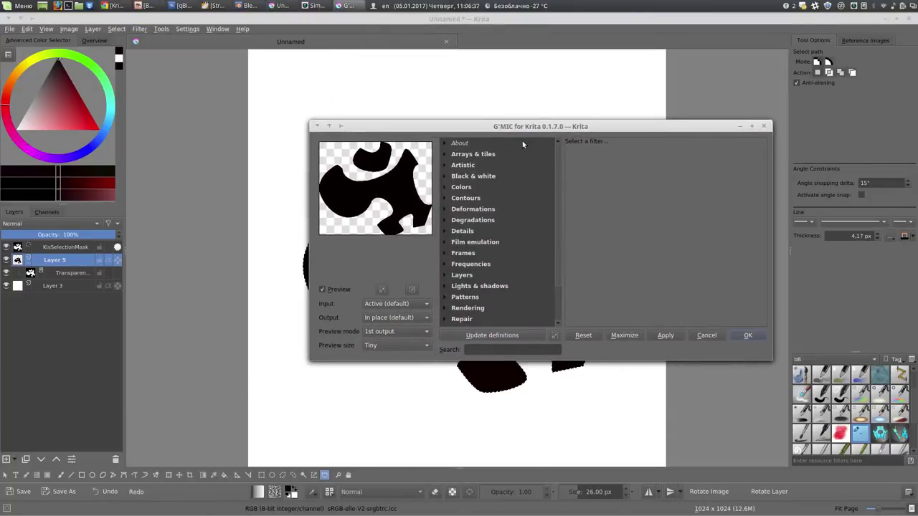
click(490, 349)
text(grad)
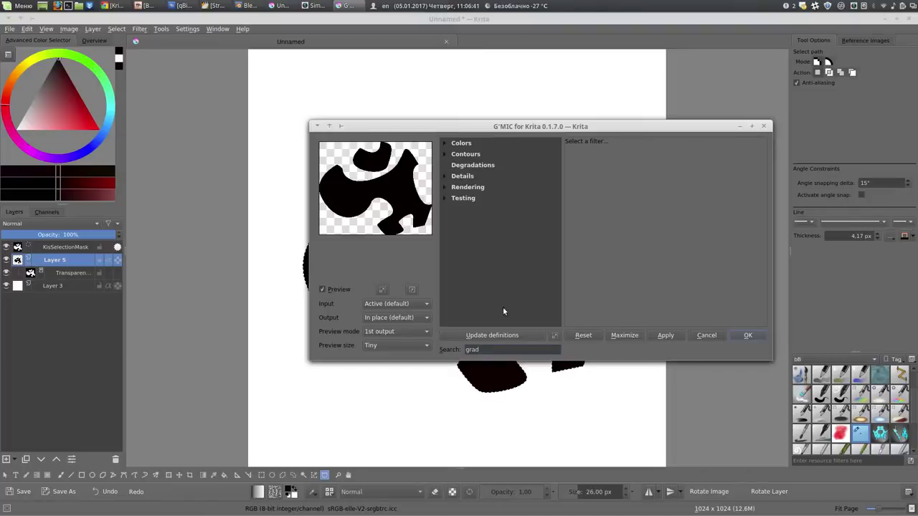
click(446, 187)
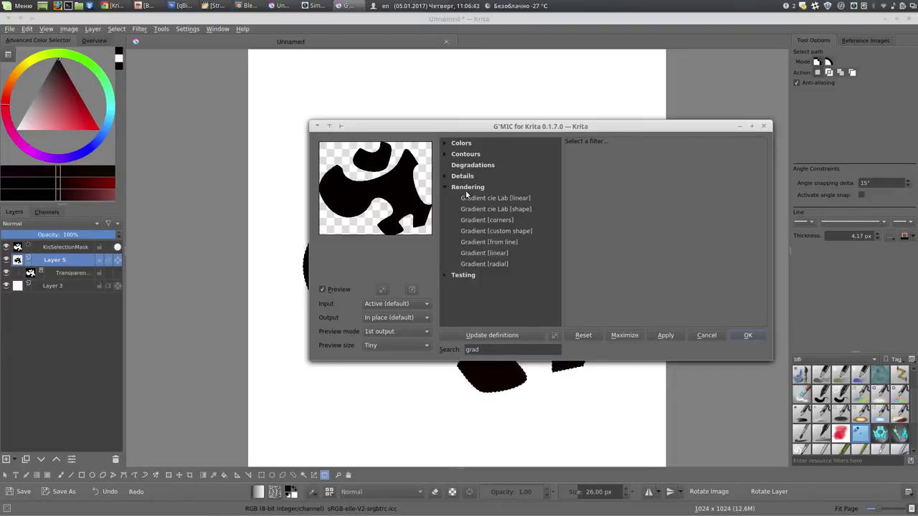
click(494, 231)
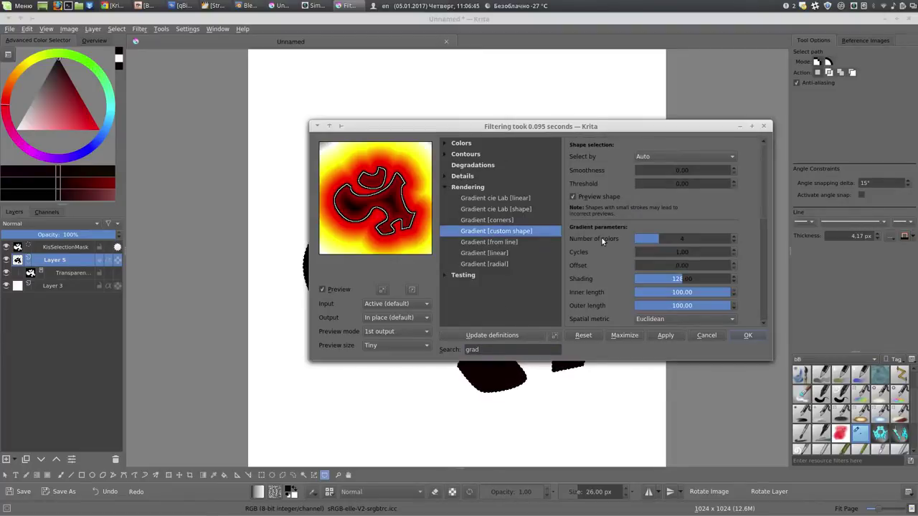
Step: Reduce the gradient to 2 colours with white as the second, and refresh the preview
drag(660, 239, 617, 238)
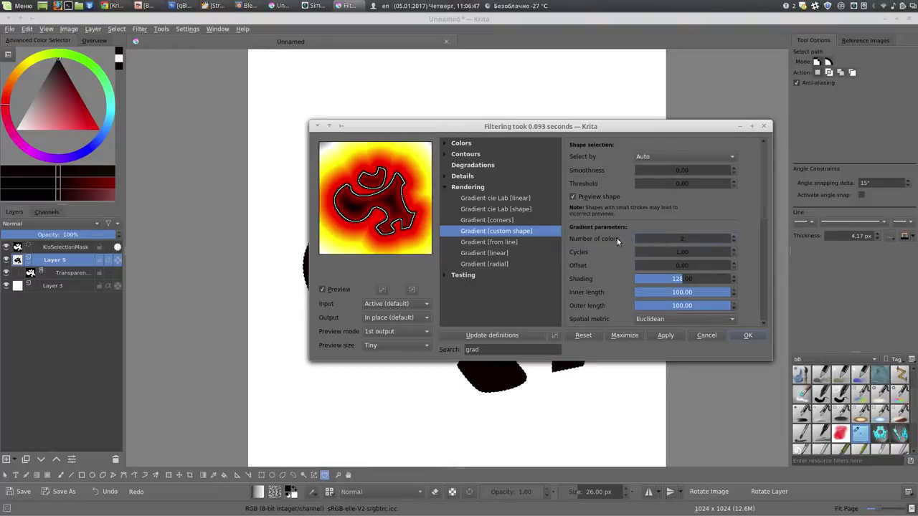
scroll(591, 261, down, 3)
scroll(590, 261, down, 3)
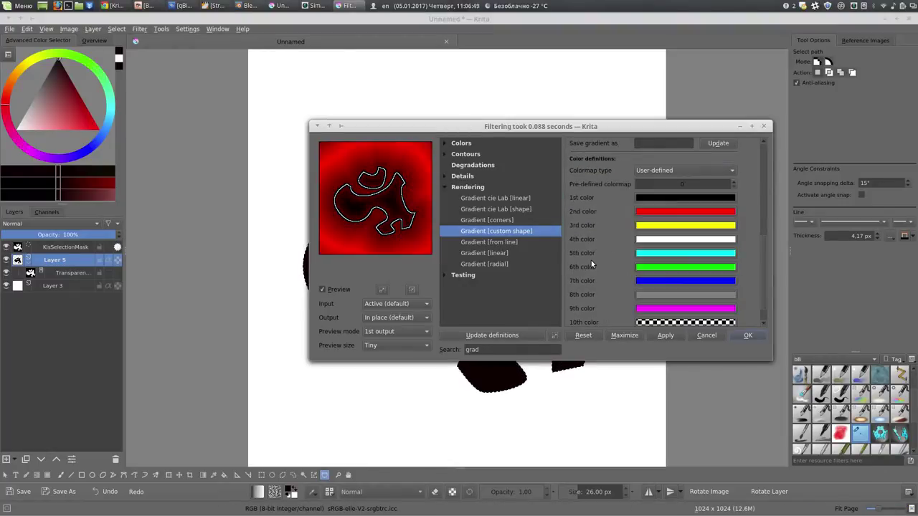
click(658, 211)
click(634, 232)
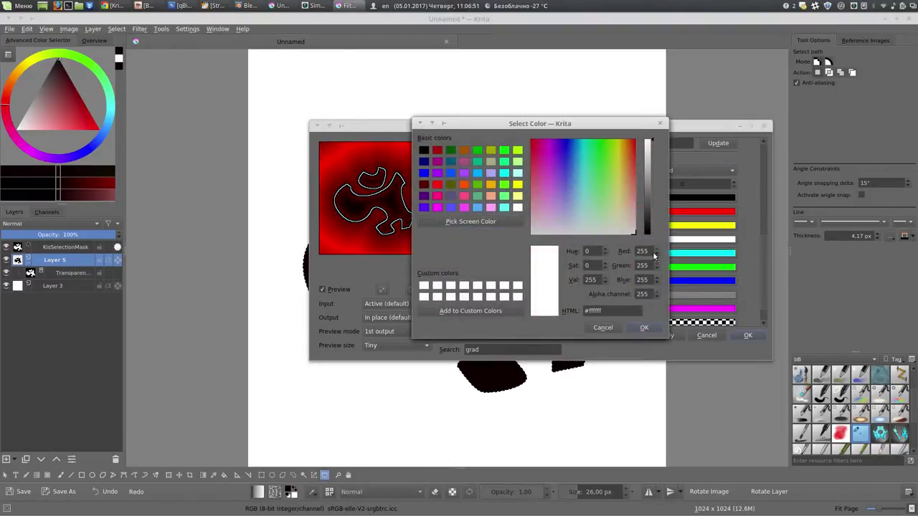
click(643, 328)
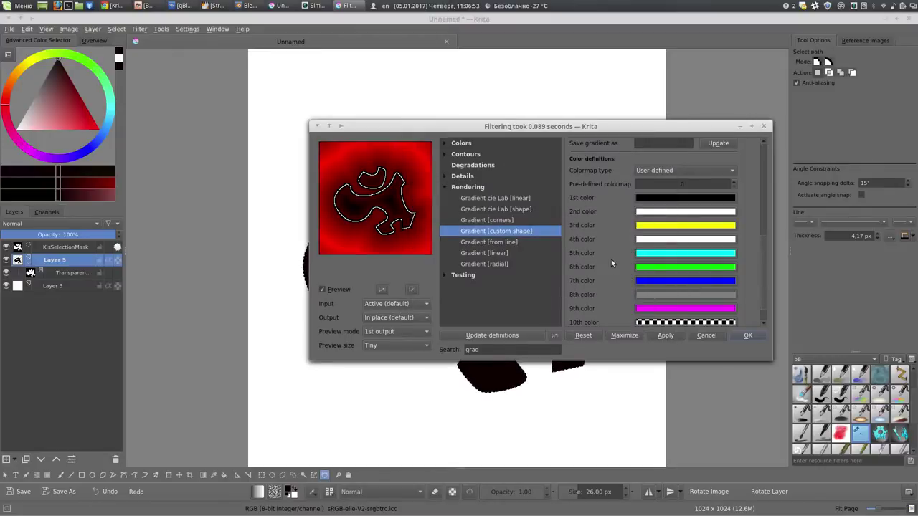
scroll(602, 267, up, 3)
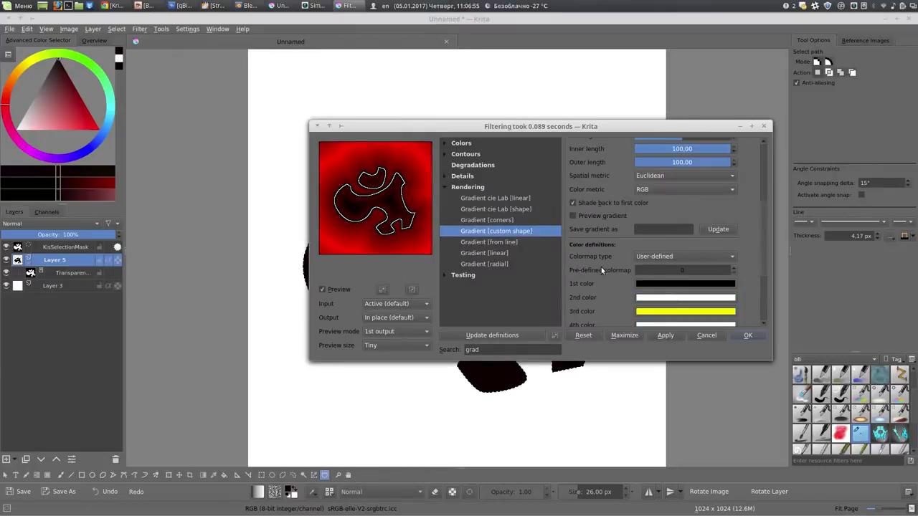
click(322, 289)
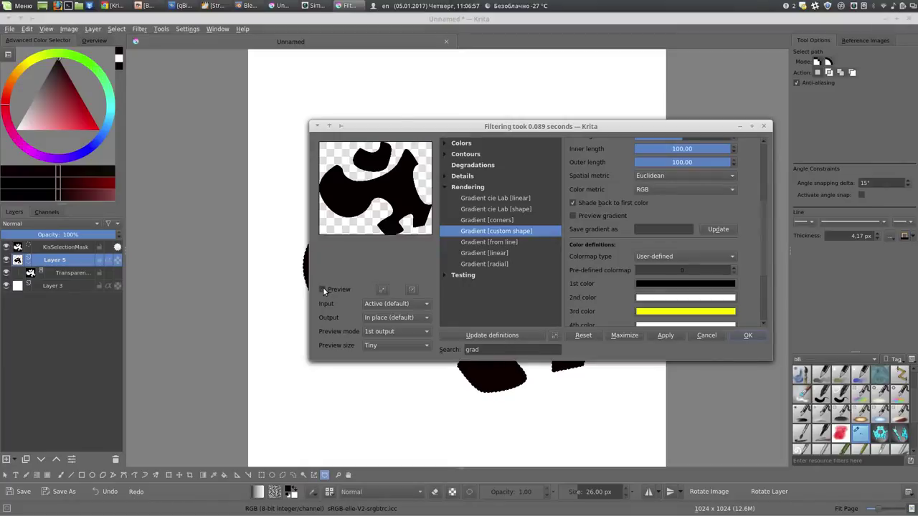
Step: Set the gradient's colour metric to HSV
scroll(619, 278, up, 1)
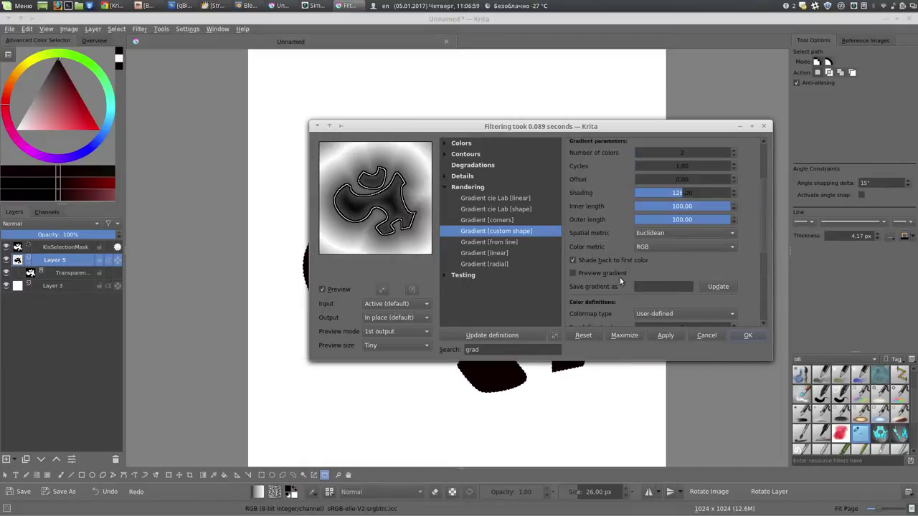
click(665, 245)
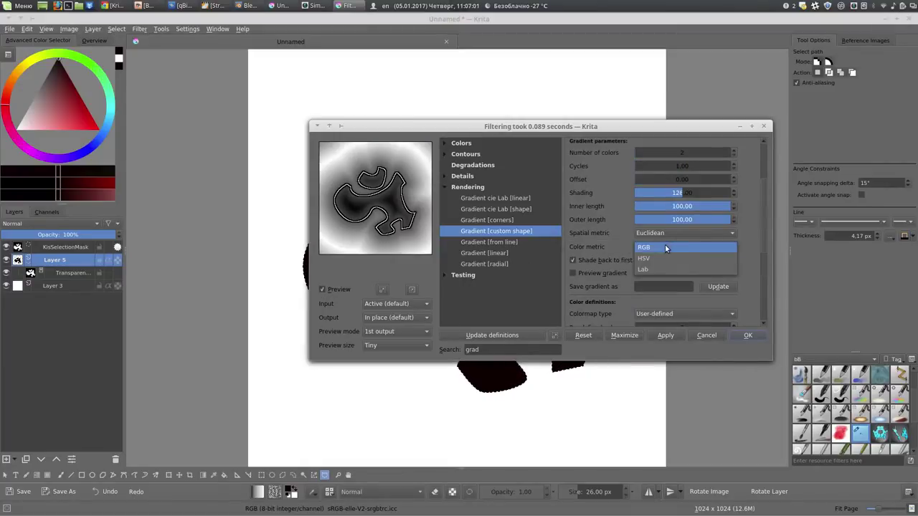
click(649, 260)
scroll(614, 277, up, 1)
scroll(610, 279, up, 1)
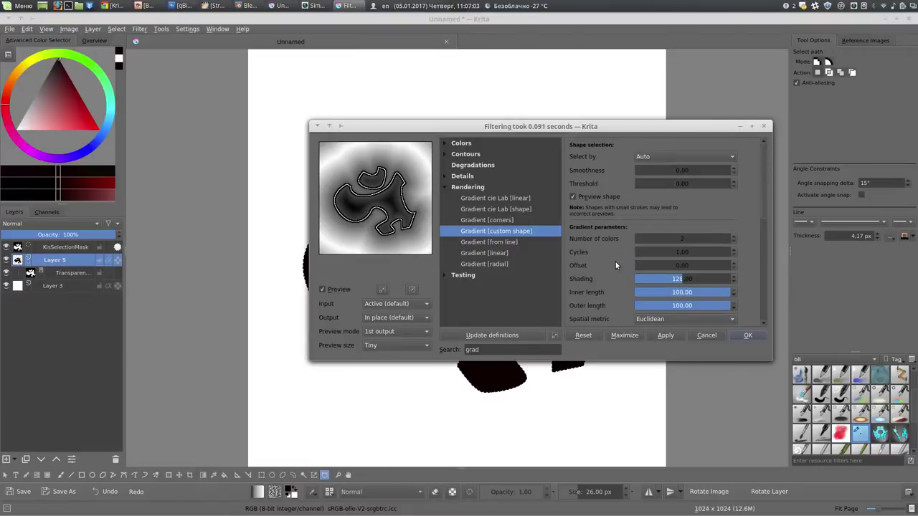
Step: Move the filter dialog aside, pan the shape into view, and reopen the gradient settings
drag(587, 127, 703, 102)
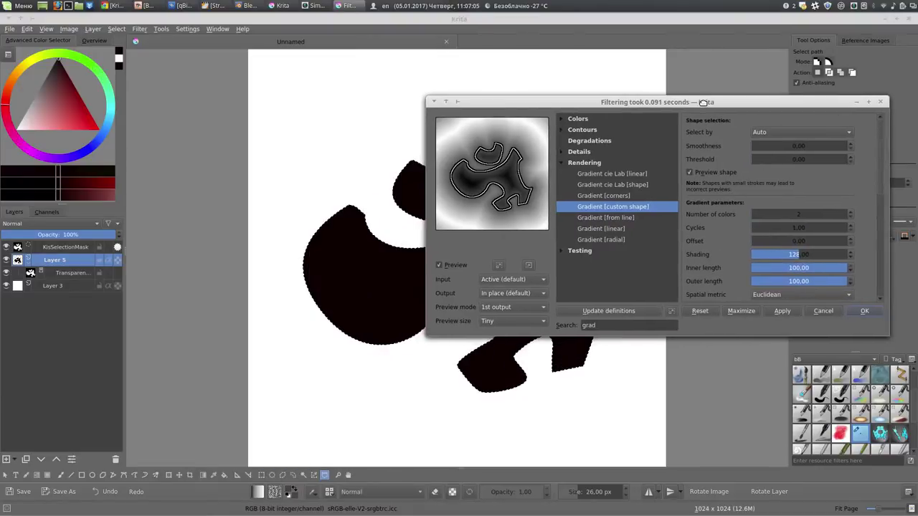
key(Return)
drag(353, 158, 228, 158)
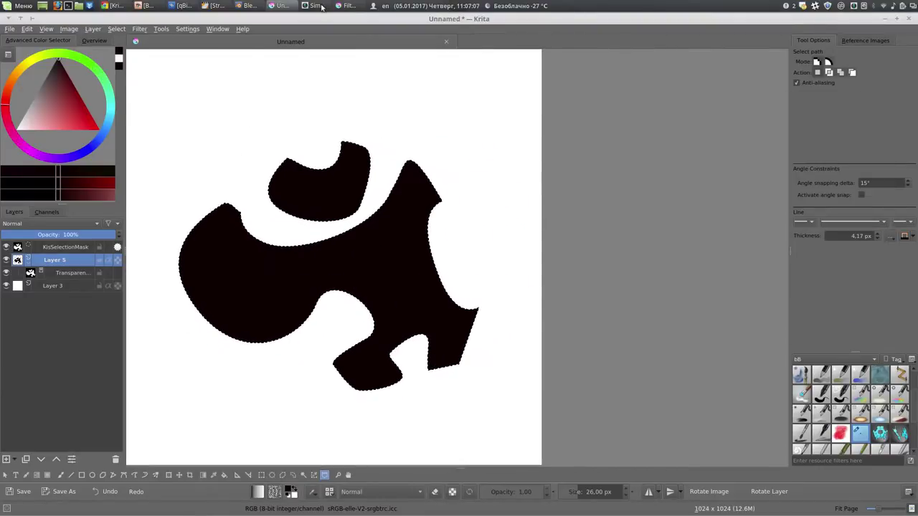
key(ctrl+alt+f)
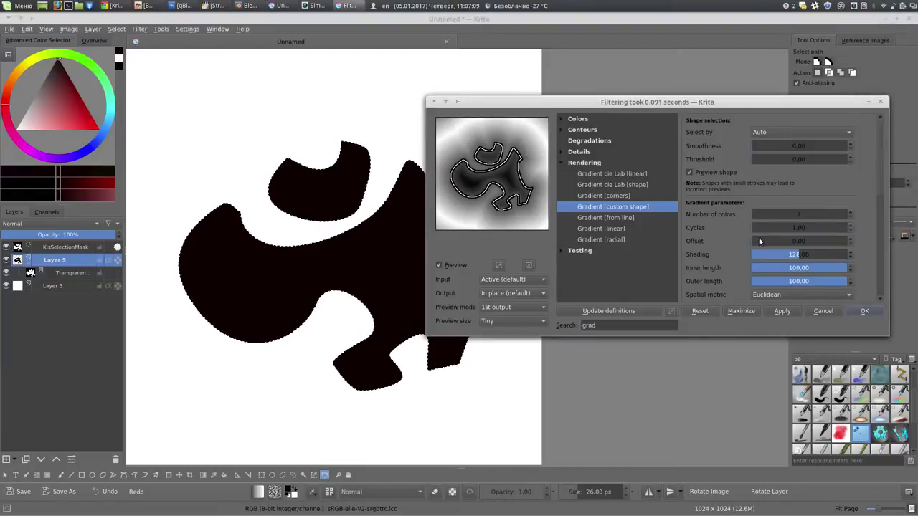
Step: Raise the gradient Offset from 7.50 to about 40 and apply it
click(757, 241)
drag(758, 240, 774, 242)
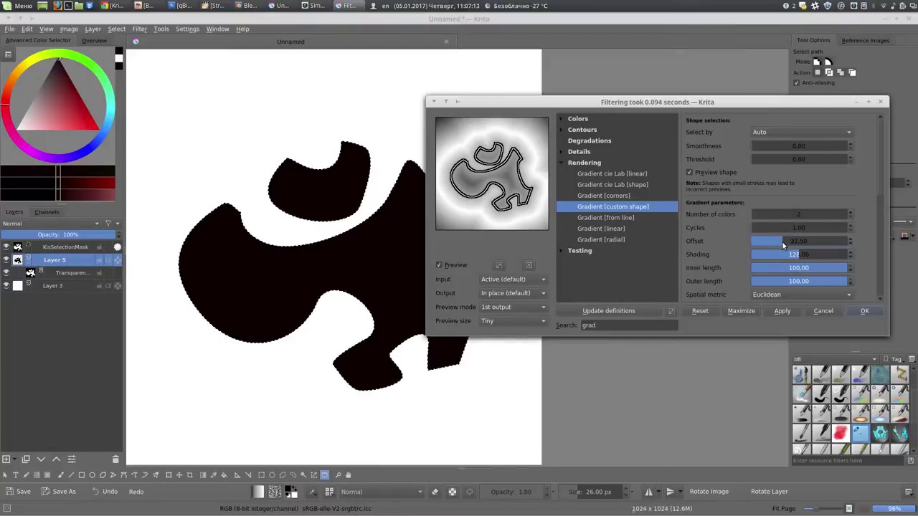
drag(774, 242, 789, 242)
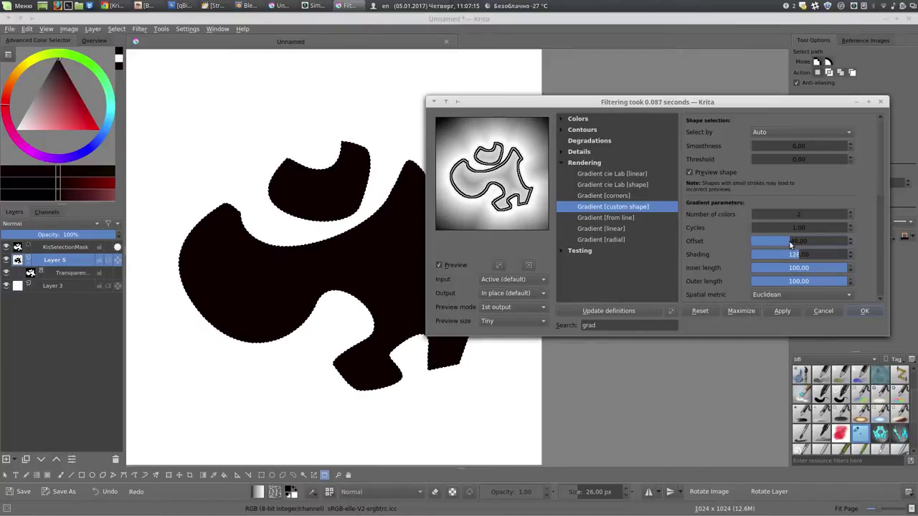
click(782, 312)
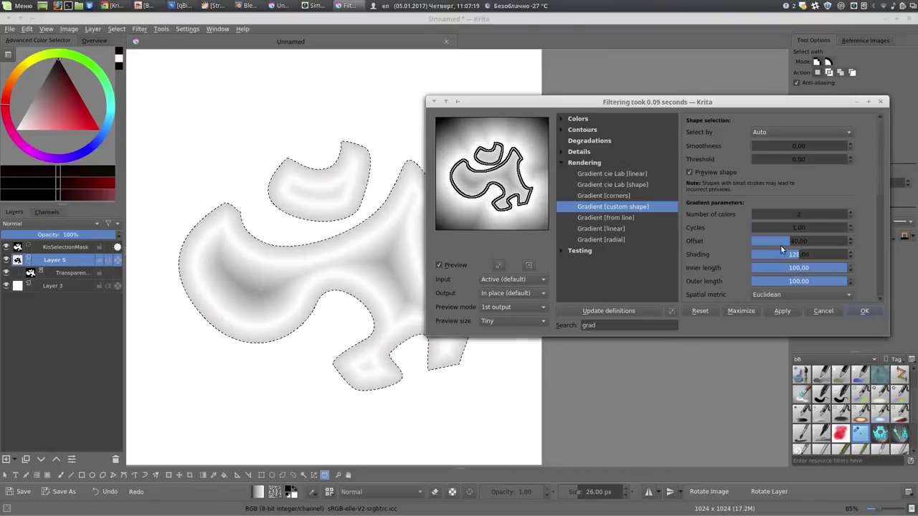
Step: Lower Offset to about 23, keep Euclidean spatial metric, set Shading to 256, and apply
drag(790, 245, 773, 242)
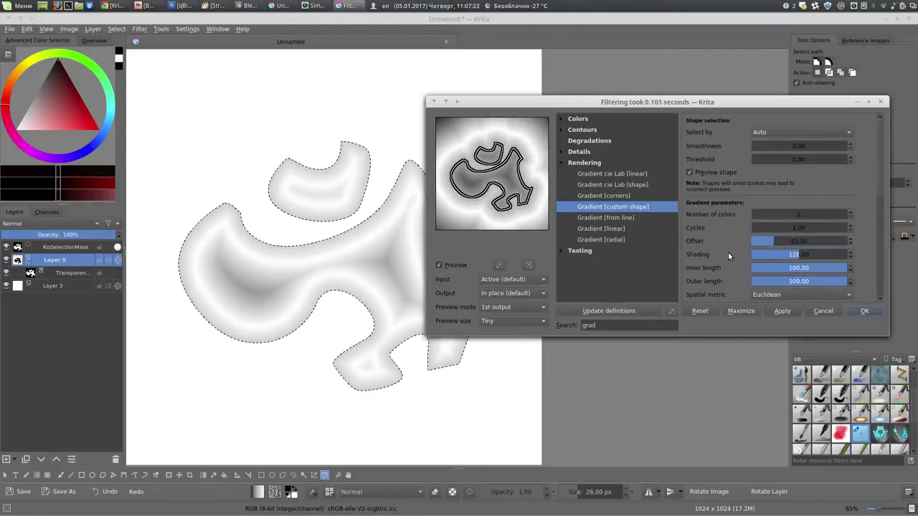
scroll(728, 256, down, 2)
click(789, 269)
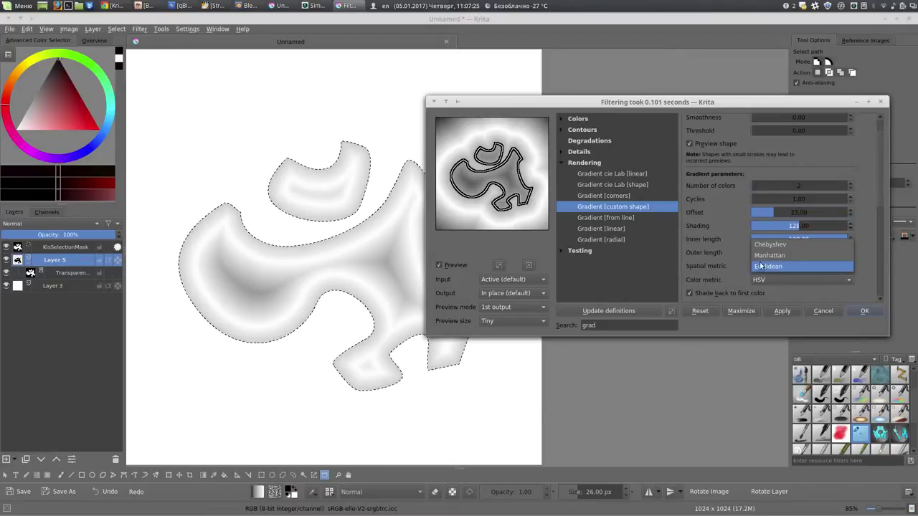
click(762, 266)
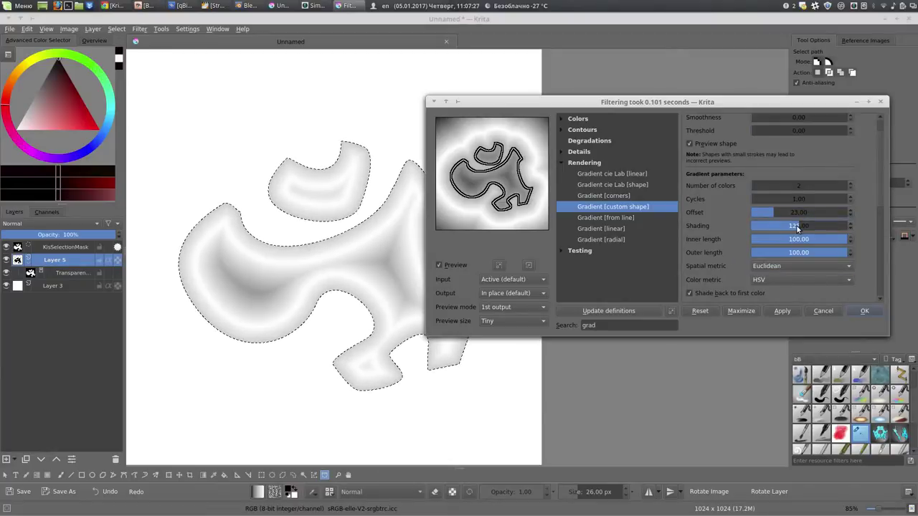
drag(798, 228, 850, 227)
click(783, 304)
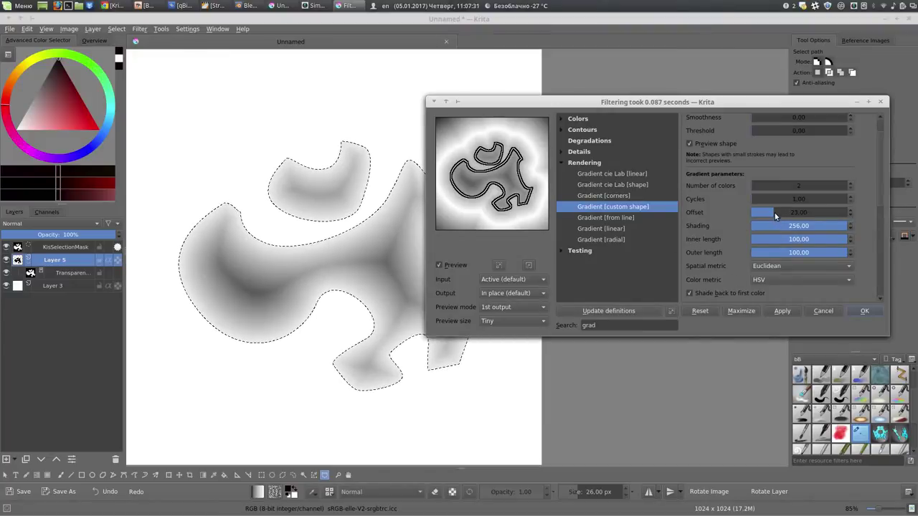
Step: Try Offset values 35, 29.50, 27 and 25.50, applying each to compare
drag(771, 212, 785, 213)
click(782, 310)
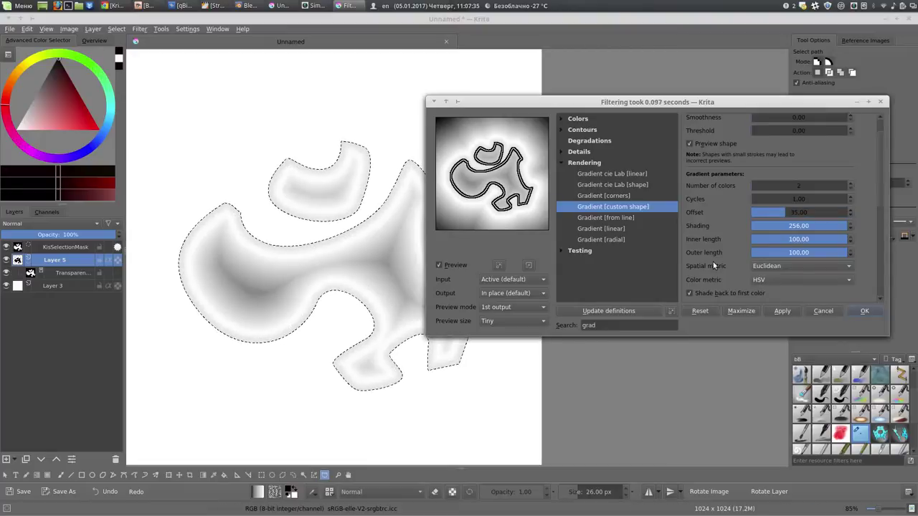
click(779, 213)
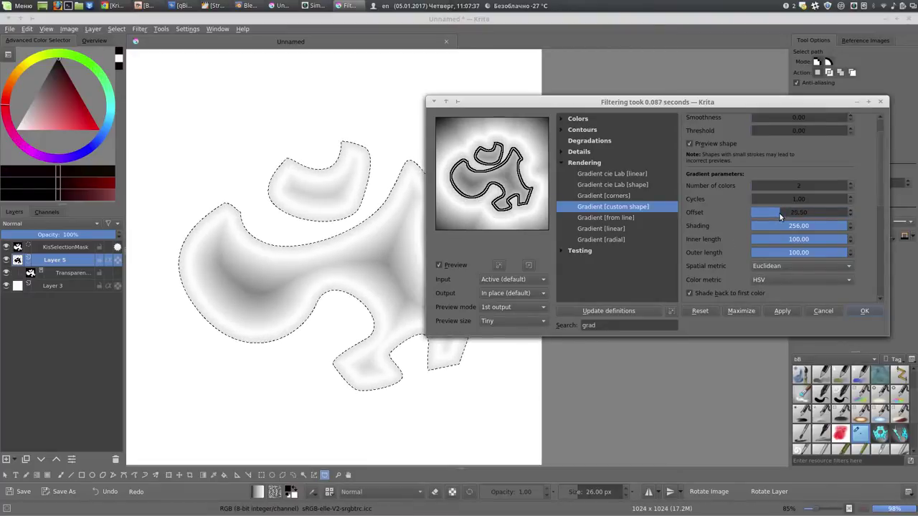
click(780, 312)
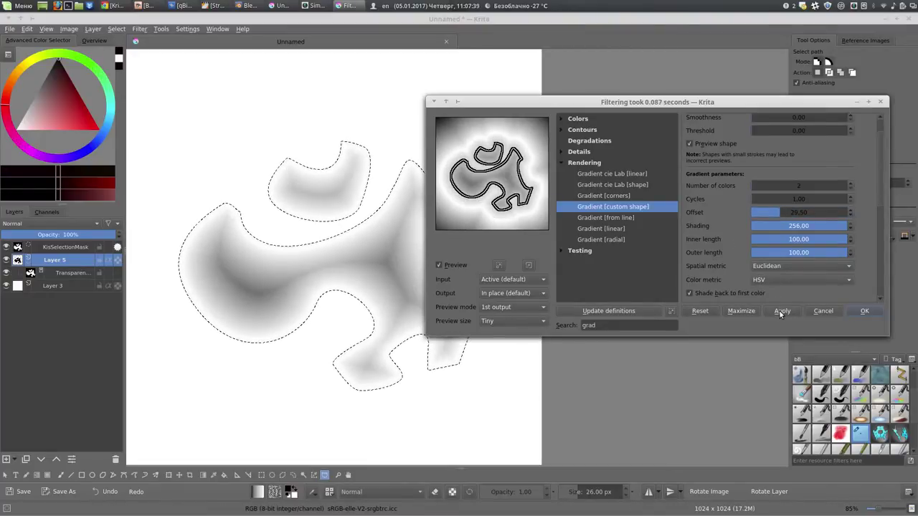
click(779, 211)
click(777, 212)
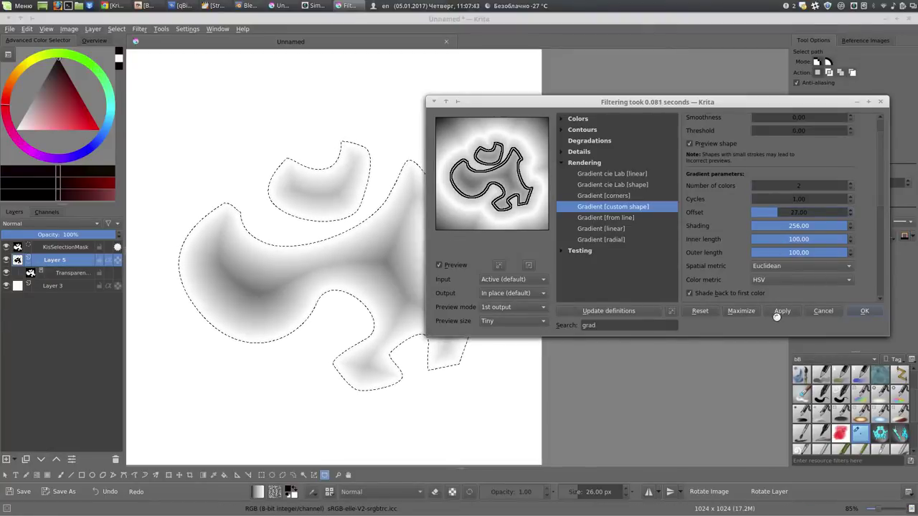
click(776, 315)
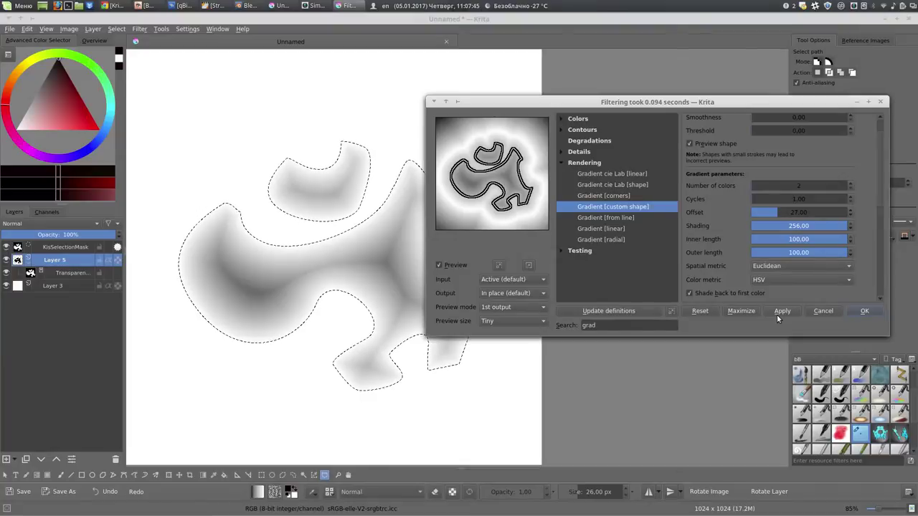
click(776, 211)
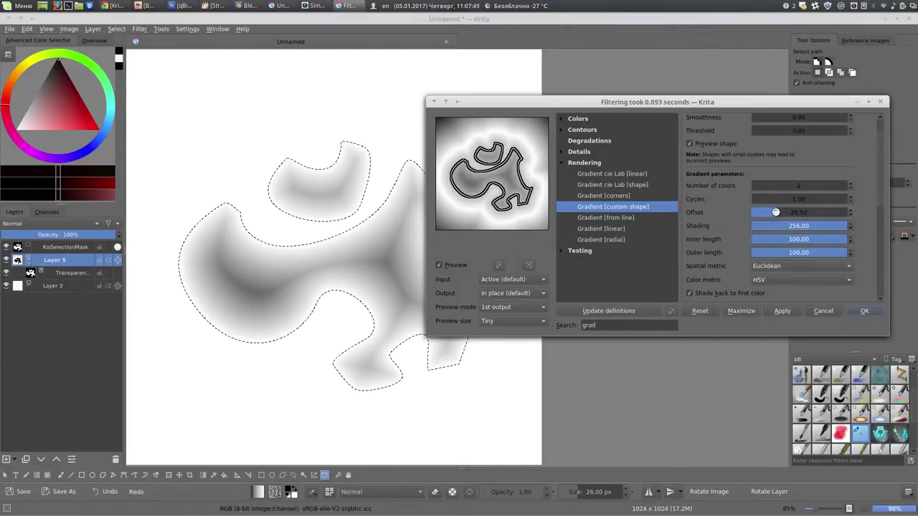
click(781, 312)
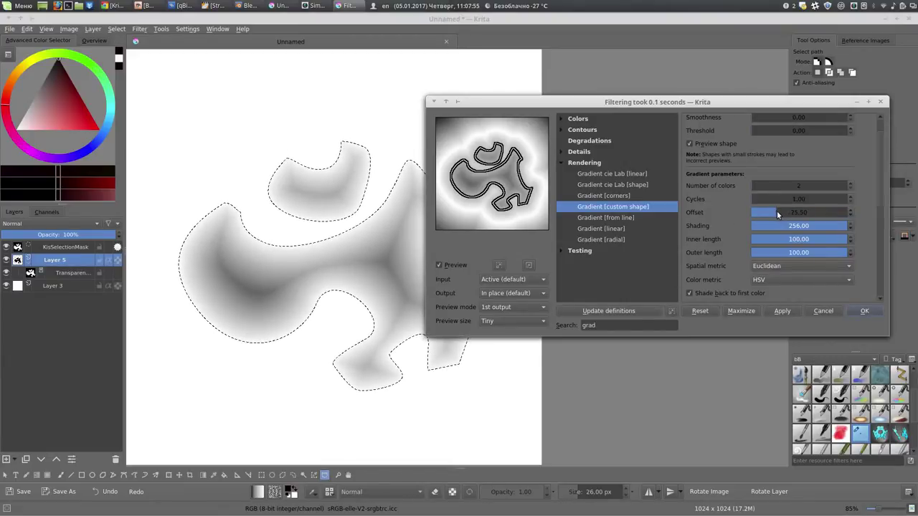
Step: Type an Offset of 26, then 27, and apply the gradient at 27
double_click(796, 212)
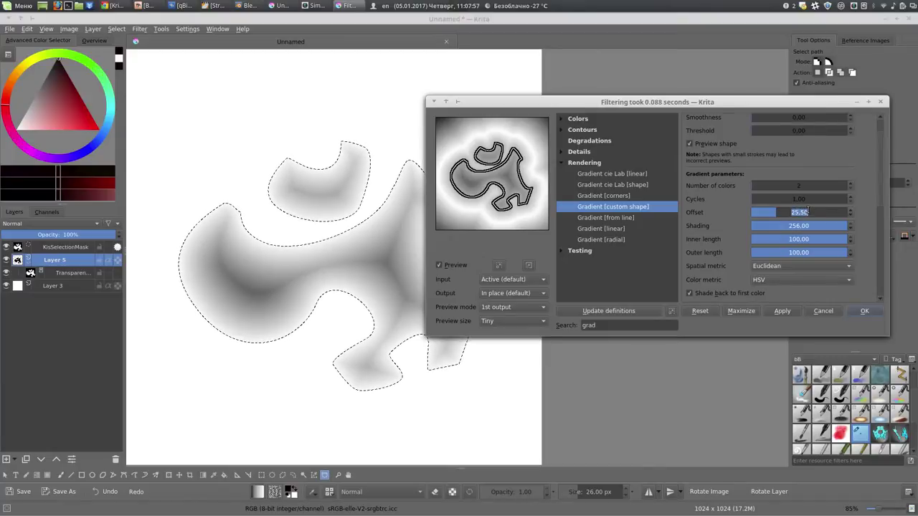
text(26)
key(Return)
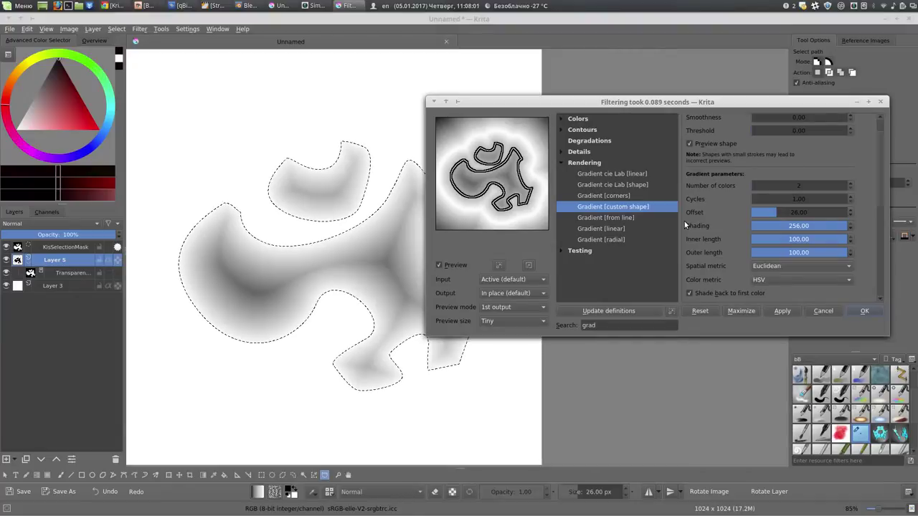
double_click(798, 213)
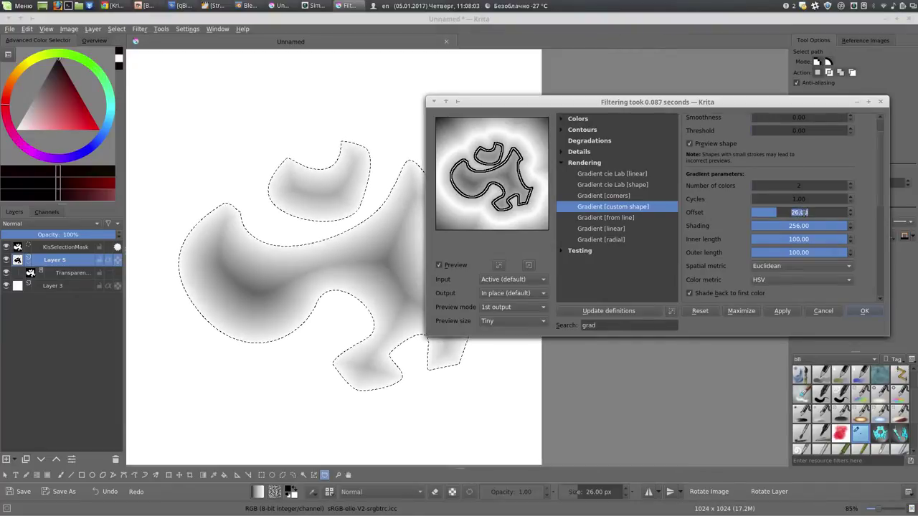
text(27)
key(Return)
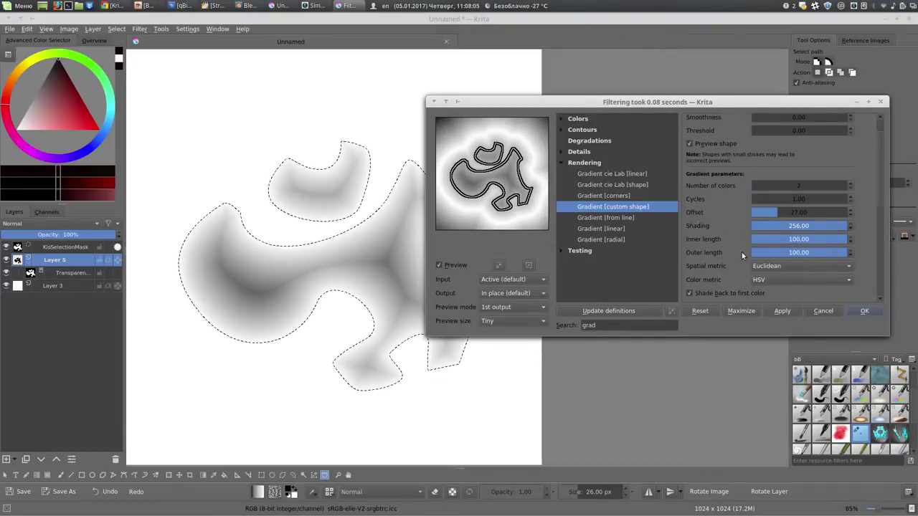
click(782, 311)
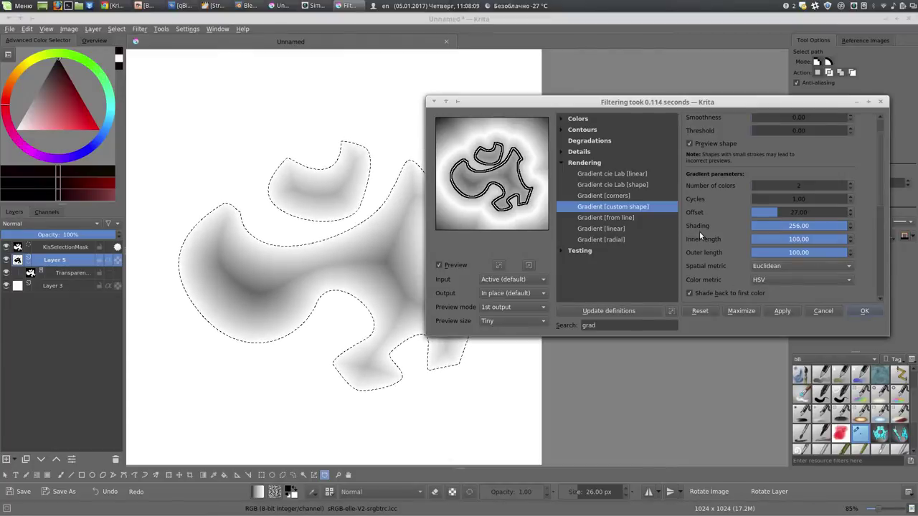
scroll(699, 231, down, 2)
scroll(701, 225, down, 2)
scroll(702, 223, down, 2)
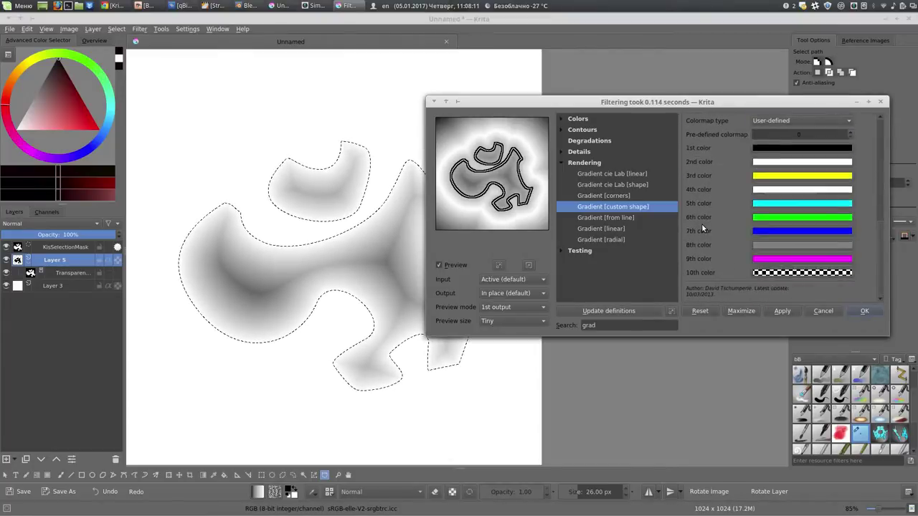
scroll(707, 225, up, 3)
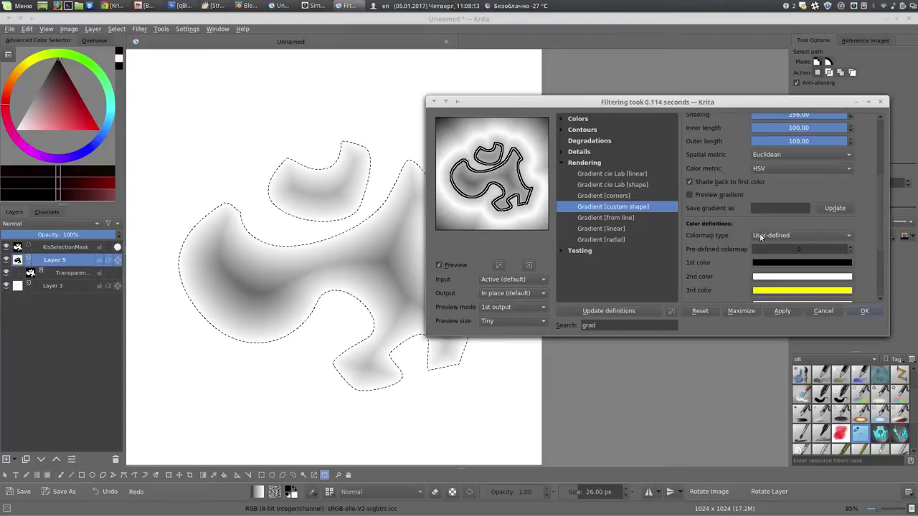
scroll(725, 225, up, 1)
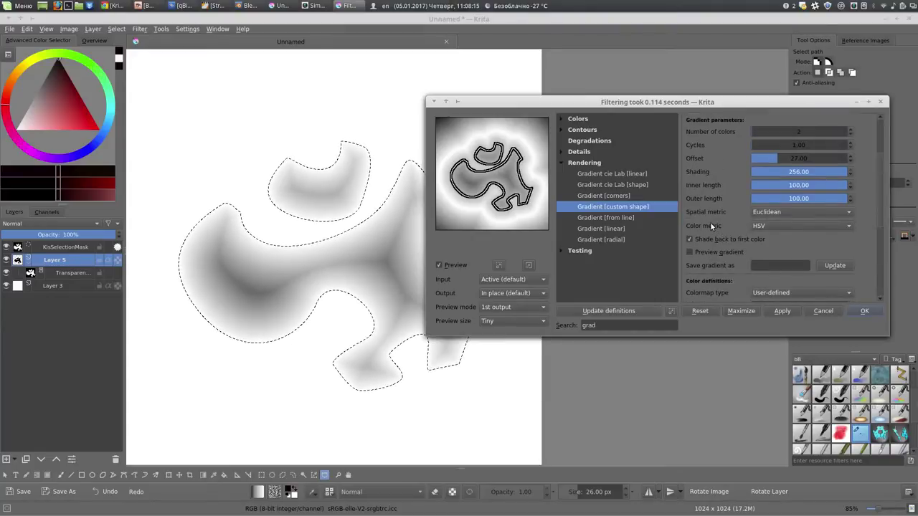
scroll(714, 223, up, 1)
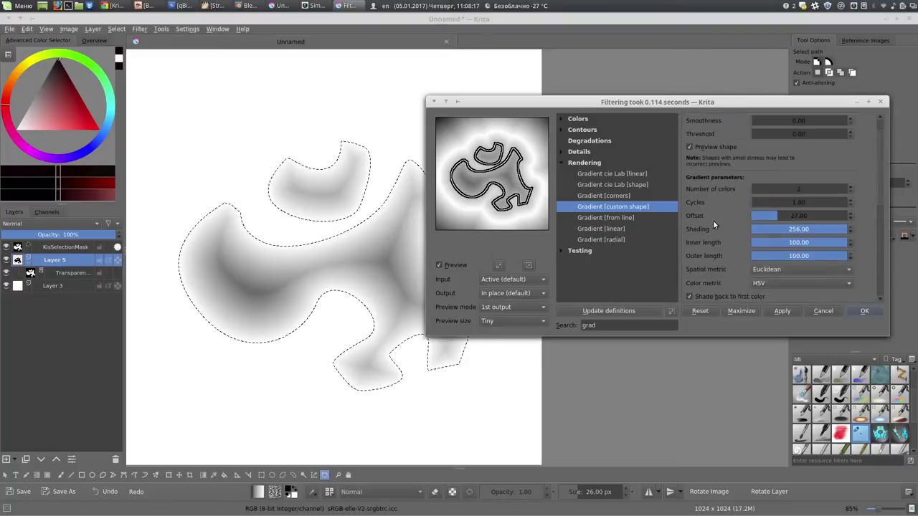
scroll(714, 221, up, 1)
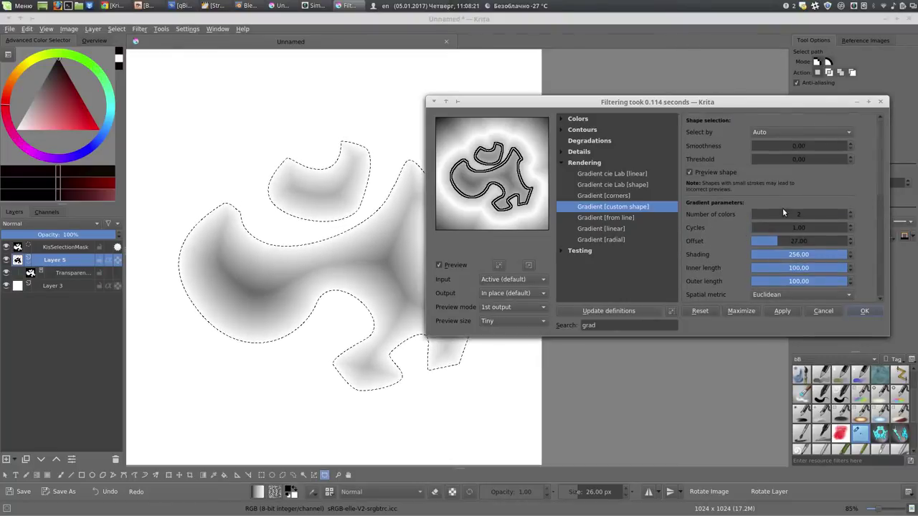
Step: Accept the gradient filter with OK, deselect all, and compare with the transparency mask hidden
click(866, 311)
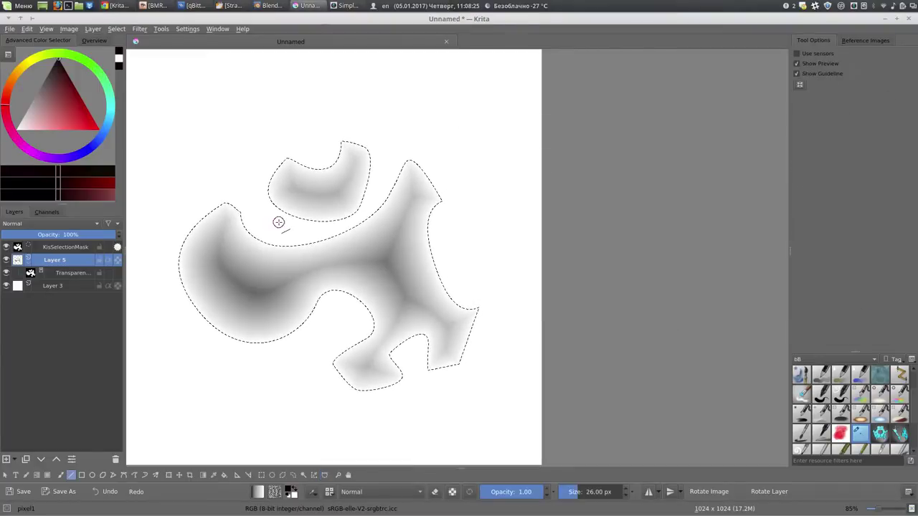
key(ctrl+shift+a)
click(7, 260)
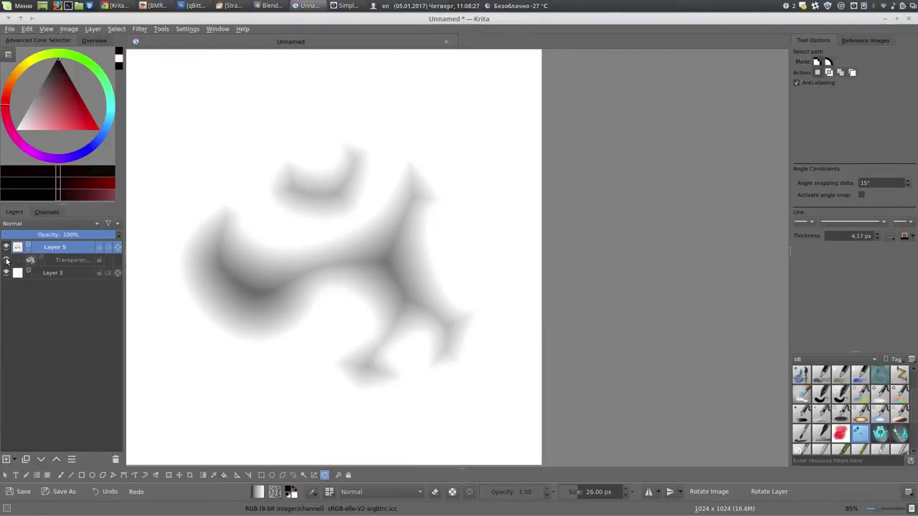
click(6, 260)
Step: Zoom in, toggle the transparency mask to inspect the gradient, then fit the page
key(plus)
key(plus)
key(plus)
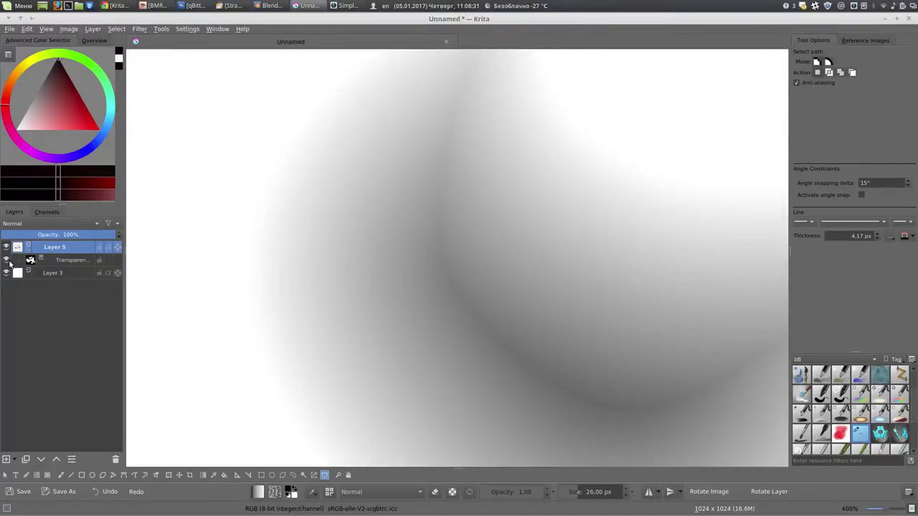
click(7, 261)
click(7, 260)
click(7, 260)
click(7, 260)
scroll(215, 257, down, 5)
key(2)
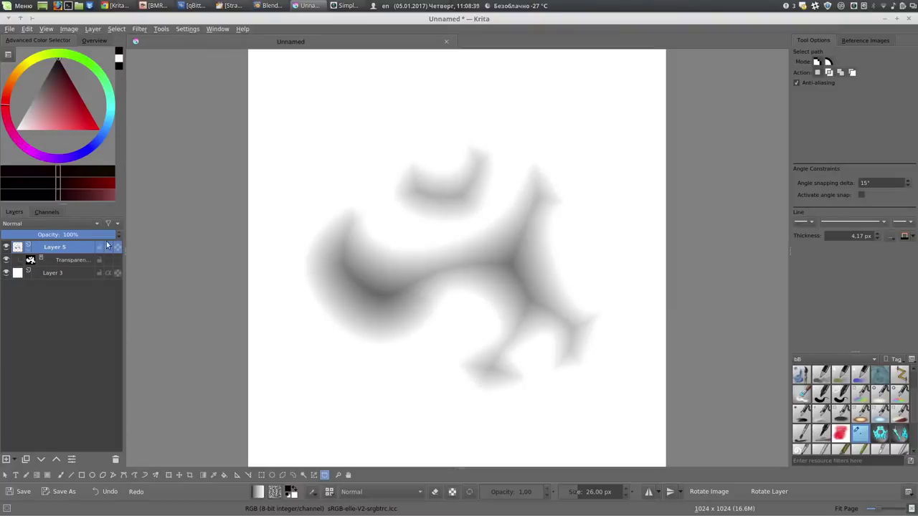
click(140, 28)
mouse_move(153, 52)
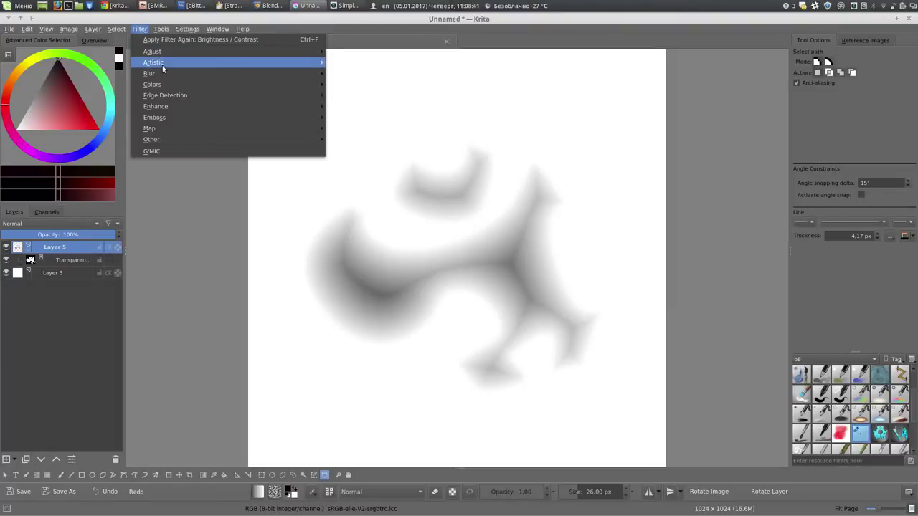
click(391, 61)
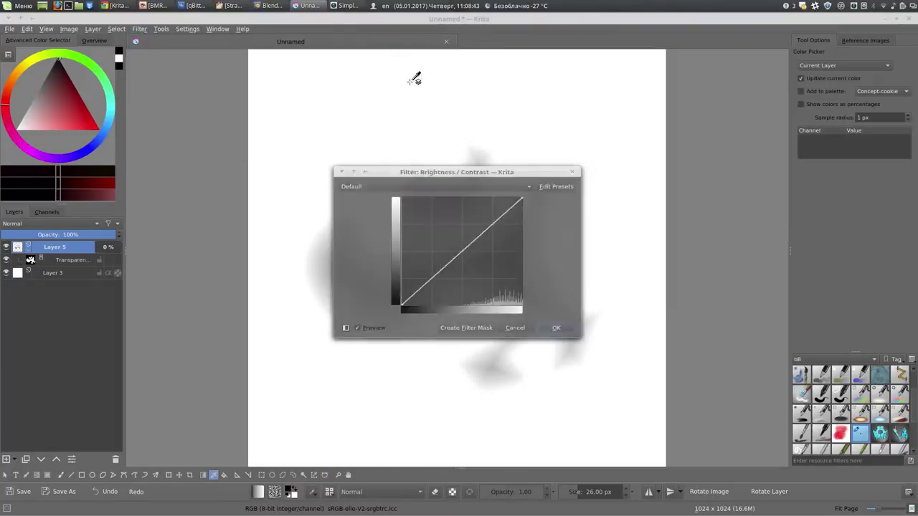
drag(424, 165, 723, 150)
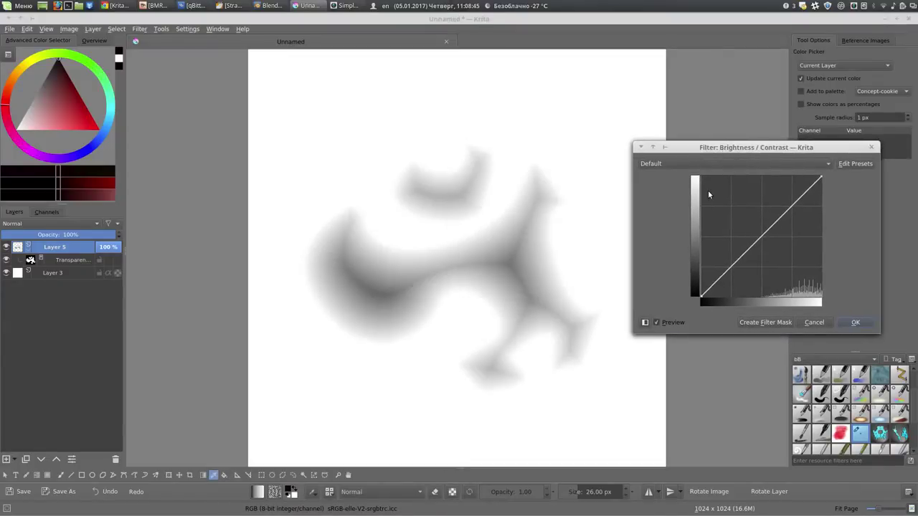
drag(735, 261, 738, 276)
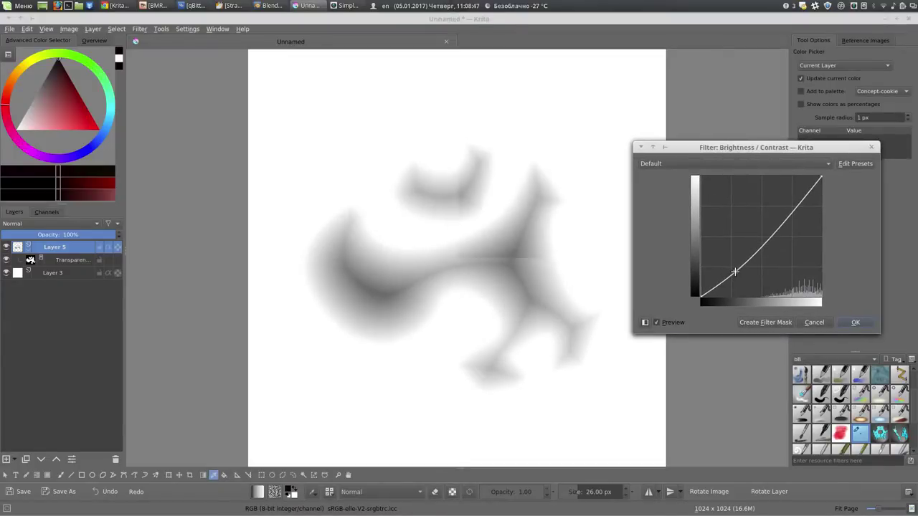
drag(796, 213, 783, 208)
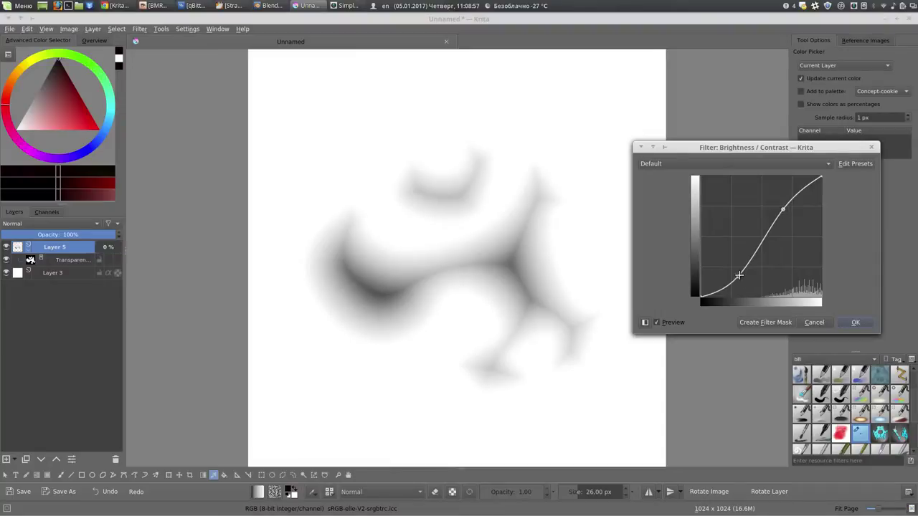
drag(739, 277, 741, 275)
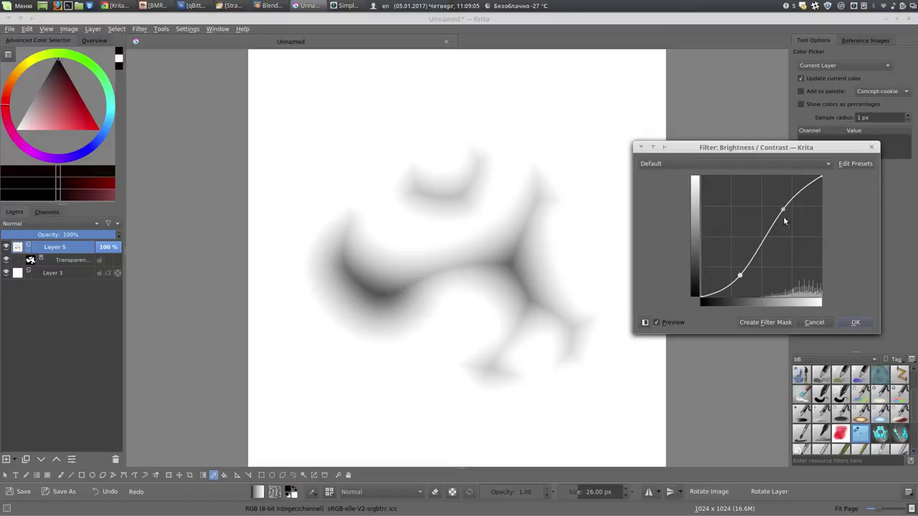
Step: Discard the earlier adjustment and add a Brightness / Contrast filter mask to Layer 5
click(813, 322)
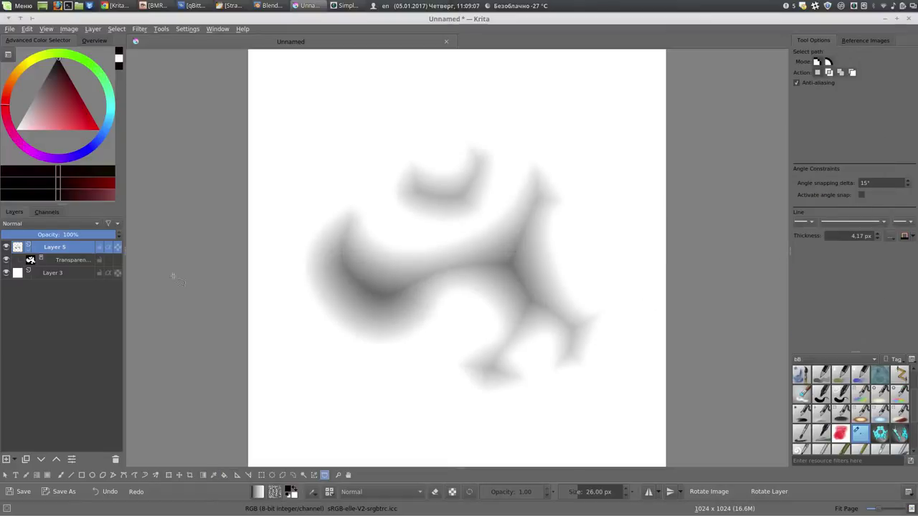
right_click(58, 248)
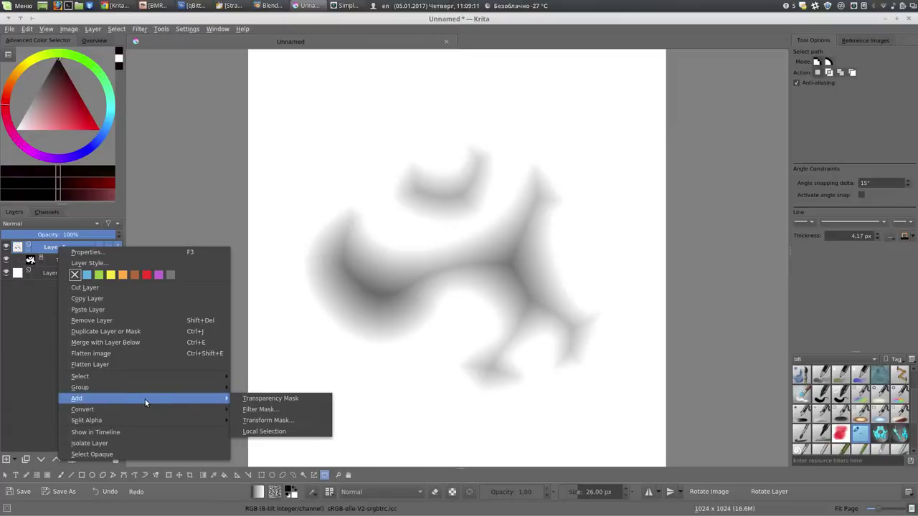
click(272, 417)
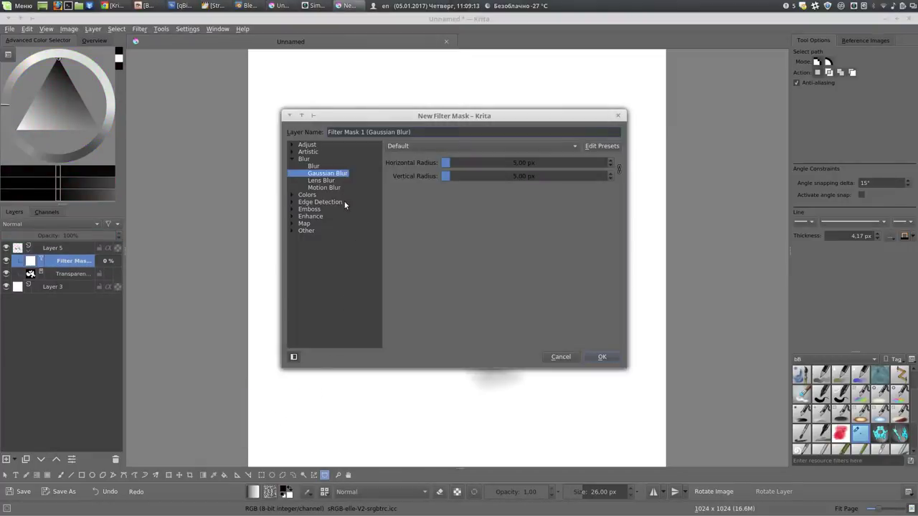
click(292, 146)
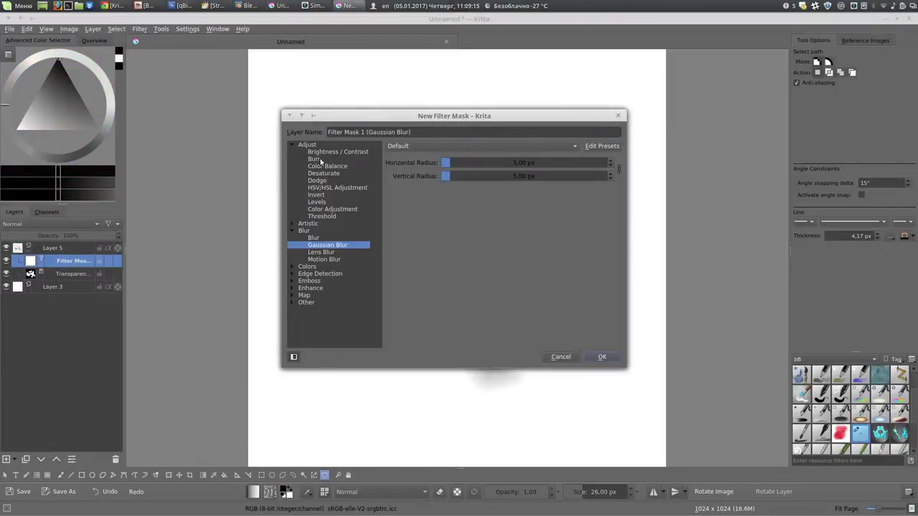
click(326, 153)
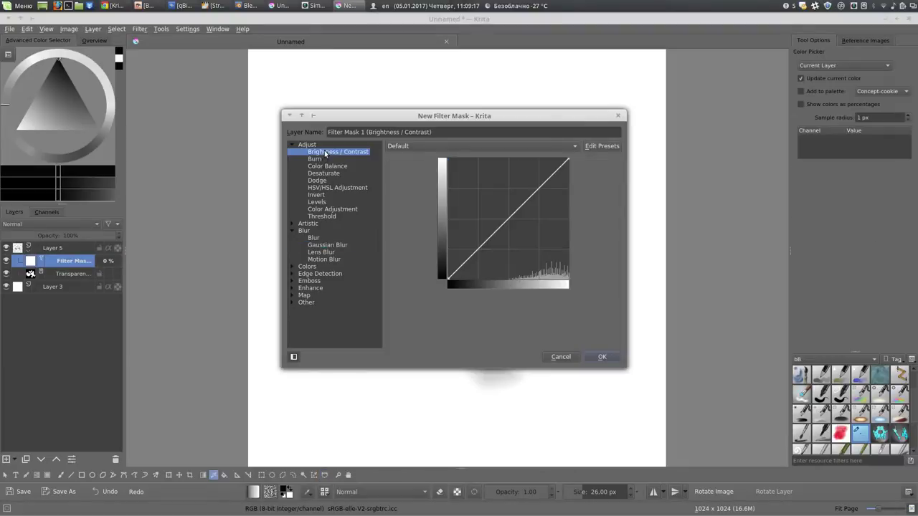
Step: Shape the mask's curve into an S-curve for more contrast and confirm with OK
drag(436, 125, 746, 116)
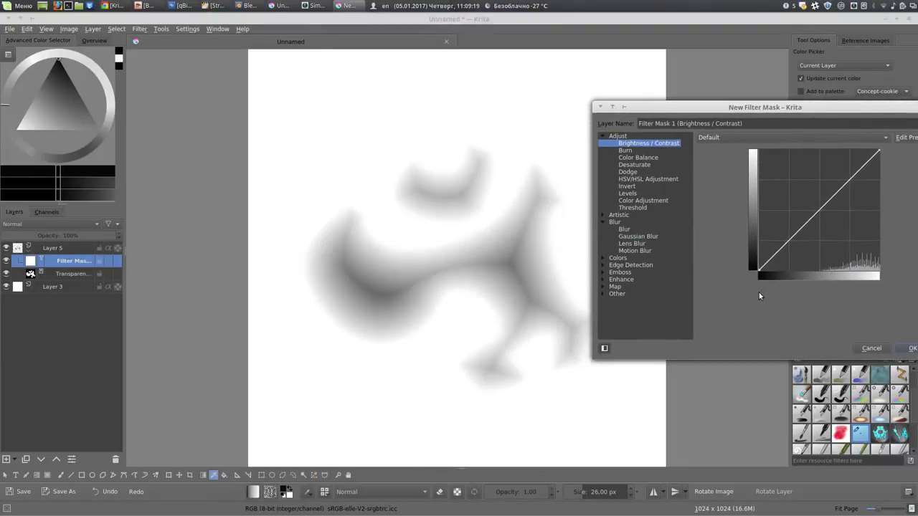
drag(792, 238, 800, 248)
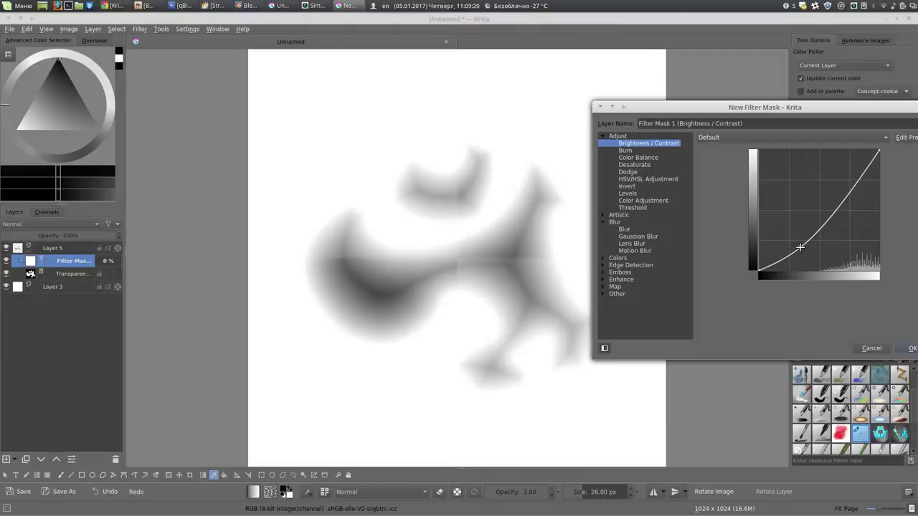
click(848, 181)
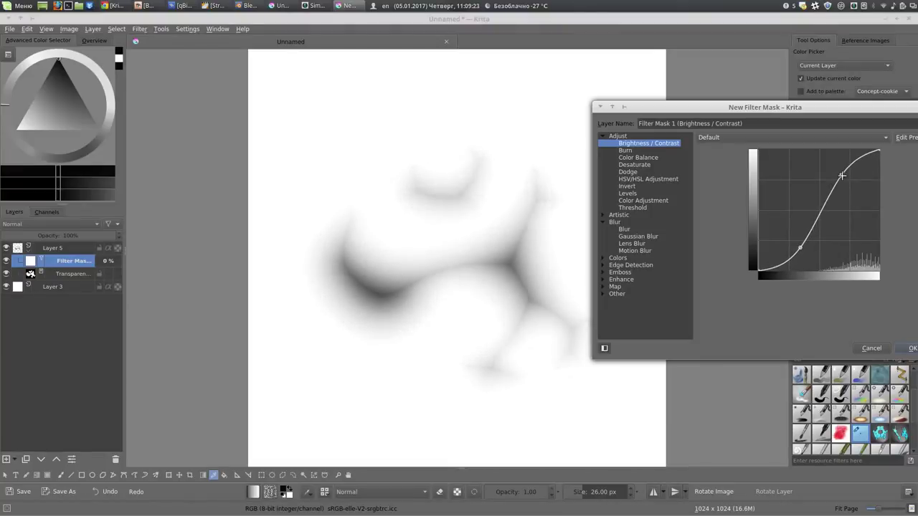
drag(848, 181, 841, 176)
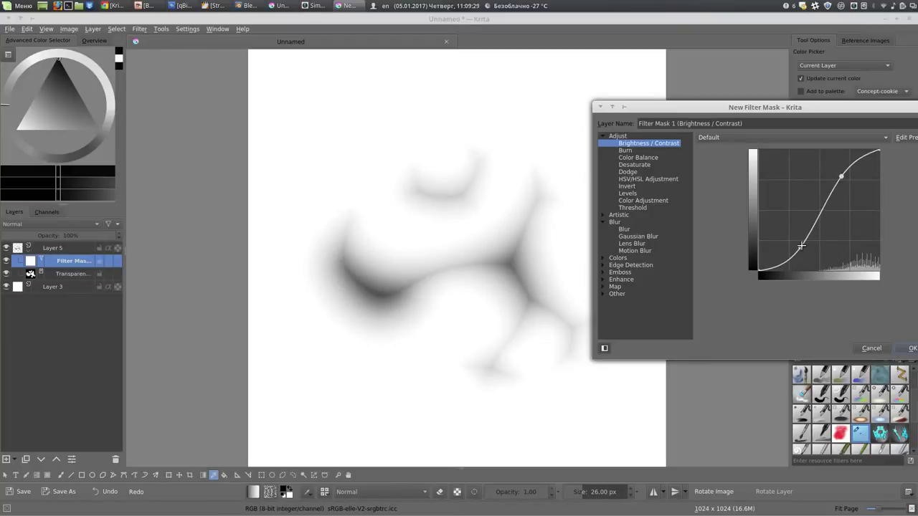
drag(802, 247, 803, 250)
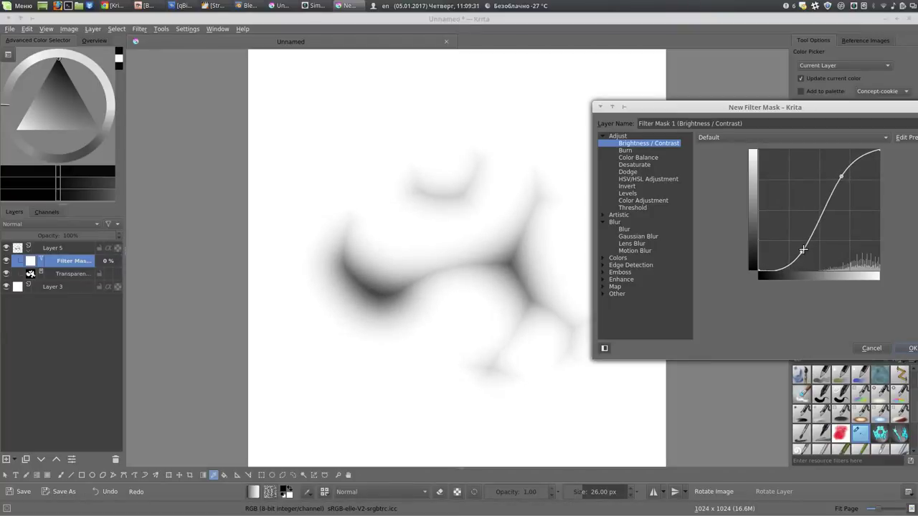
drag(841, 174, 843, 178)
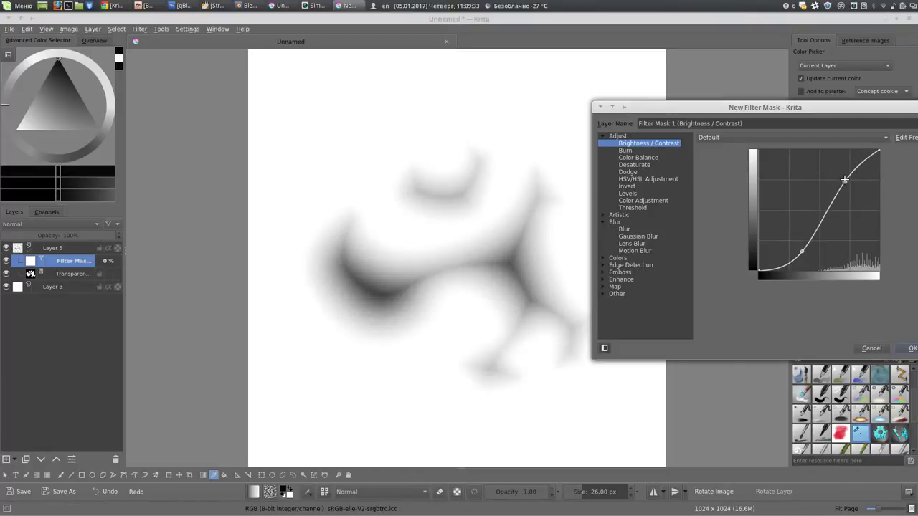
drag(802, 251, 802, 246)
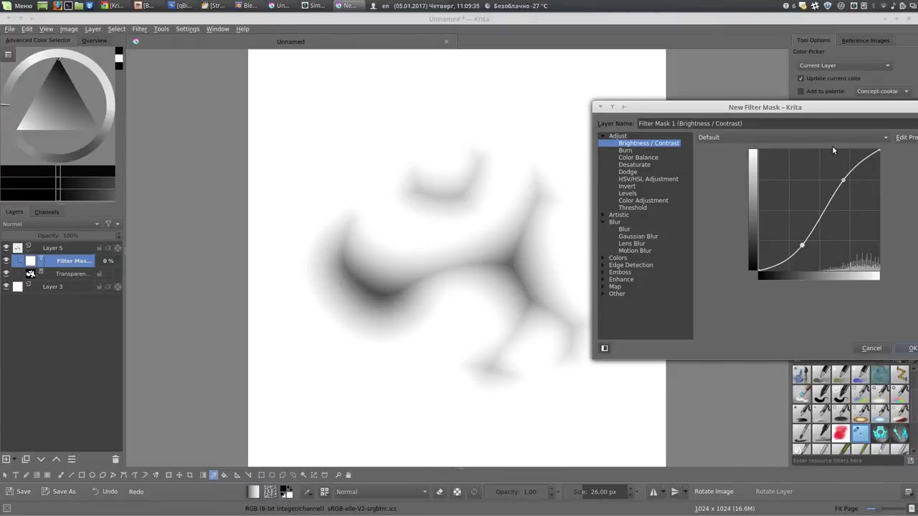
drag(823, 208, 652, 206)
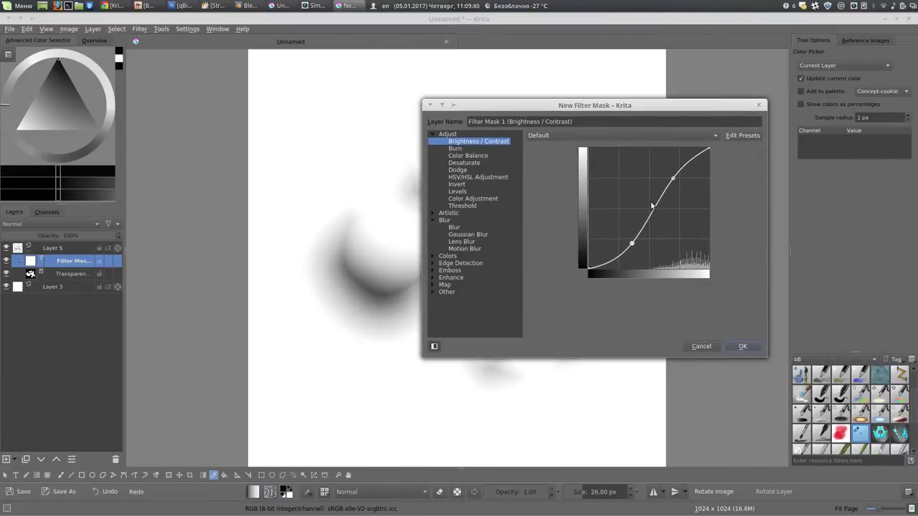
click(741, 347)
Step: Toggle the contrast filter mask, view and cancel its Properties, then isolate the transparency mask
click(6, 261)
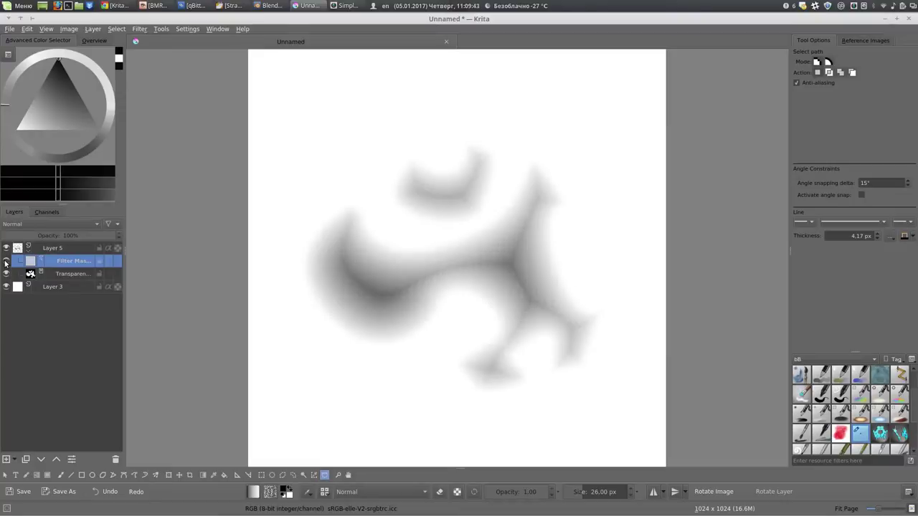
click(5, 261)
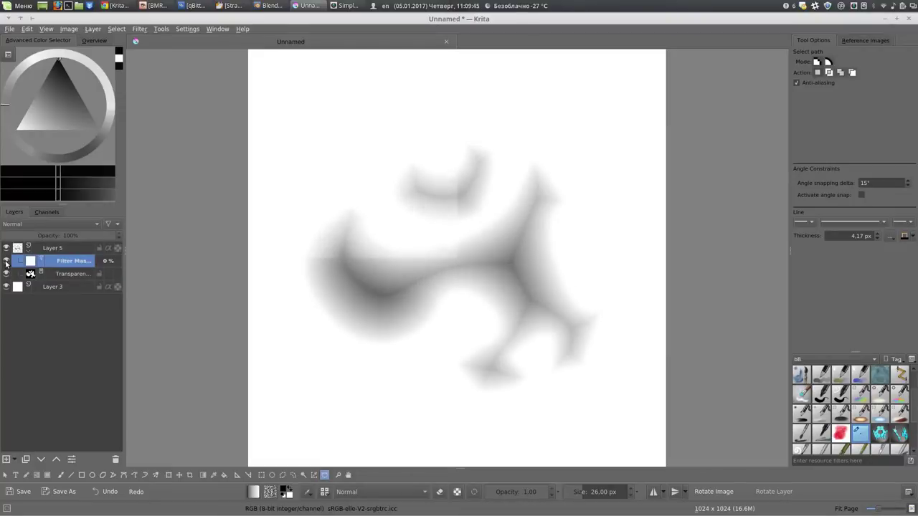
right_click(60, 261)
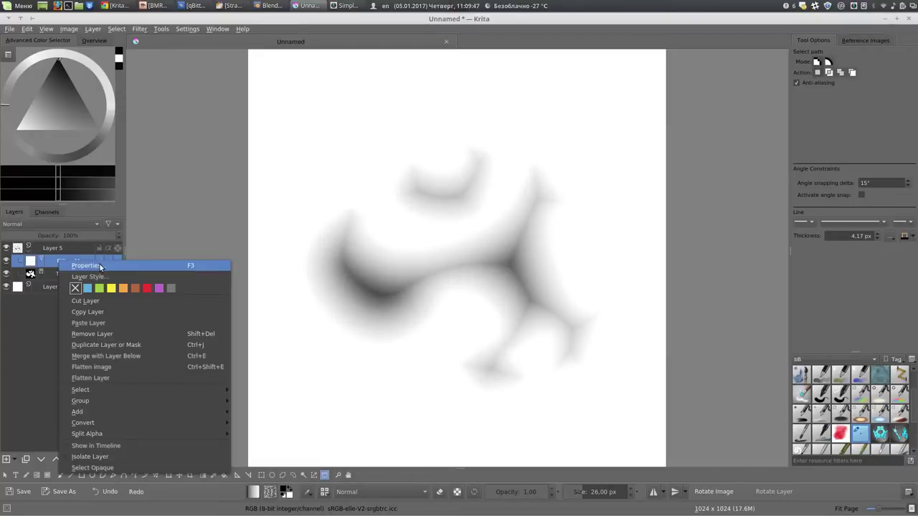
click(99, 265)
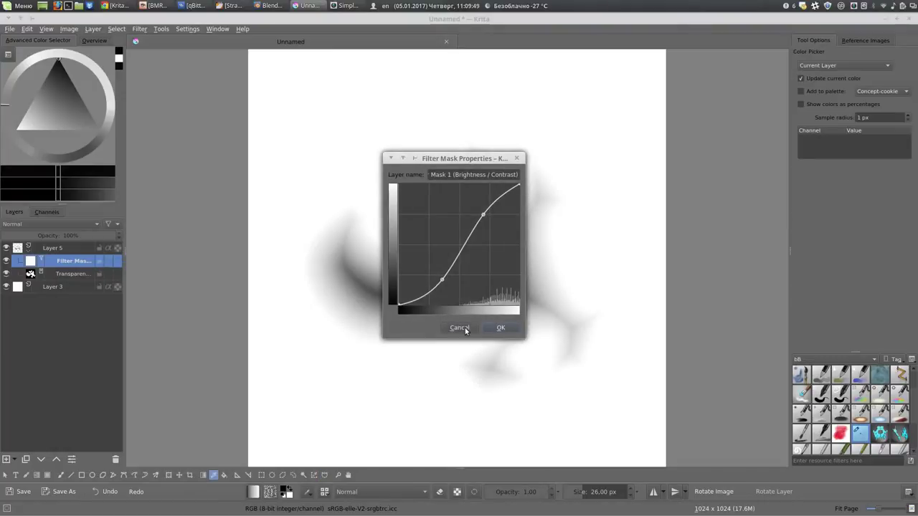
click(459, 327)
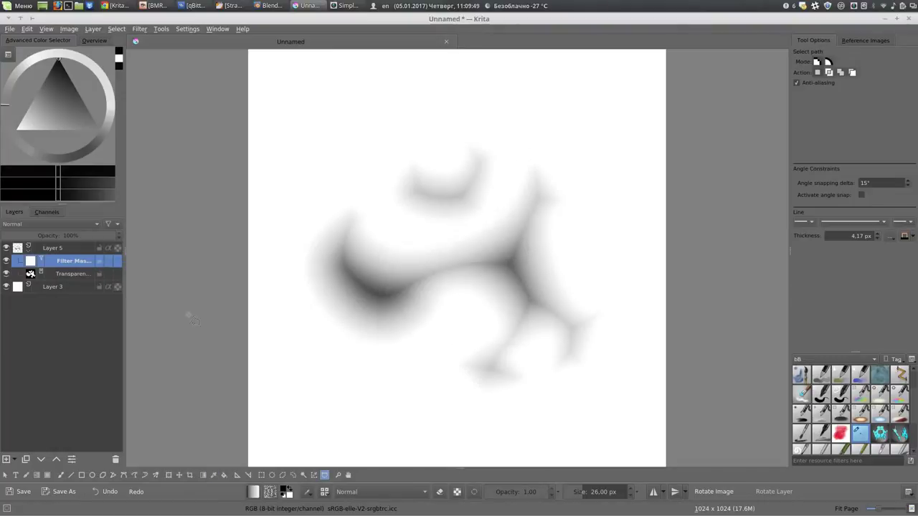
alt+click(30, 275)
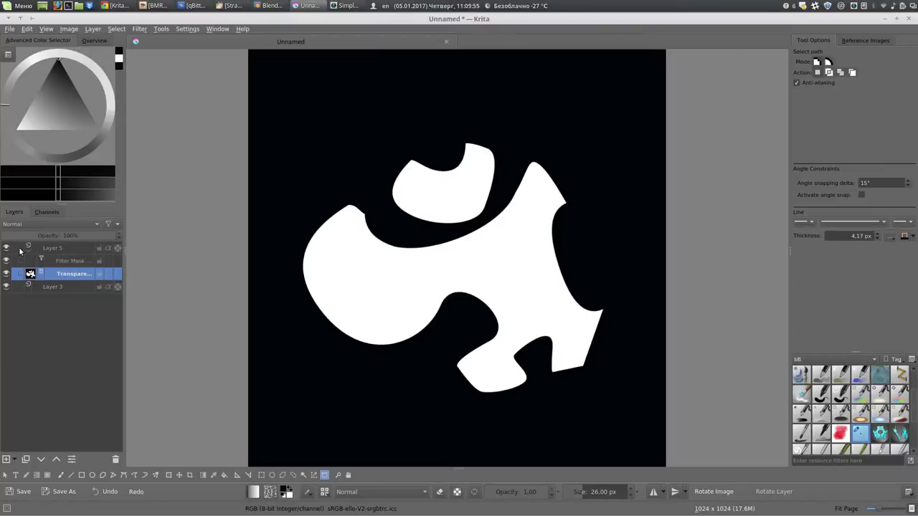
Step: Exit mask isolation, then zoom, fit the page and pan to recenter the blurred shape
alt+click(35, 279)
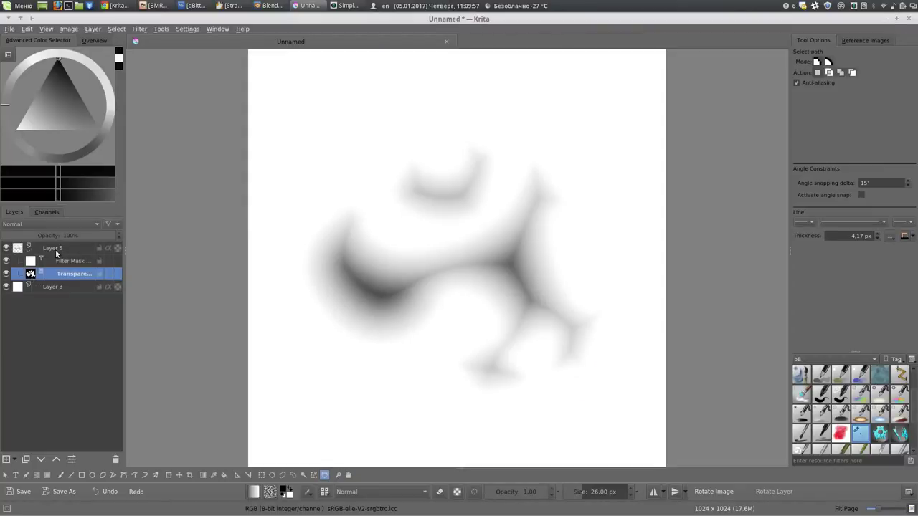
scroll(431, 172, down, 2)
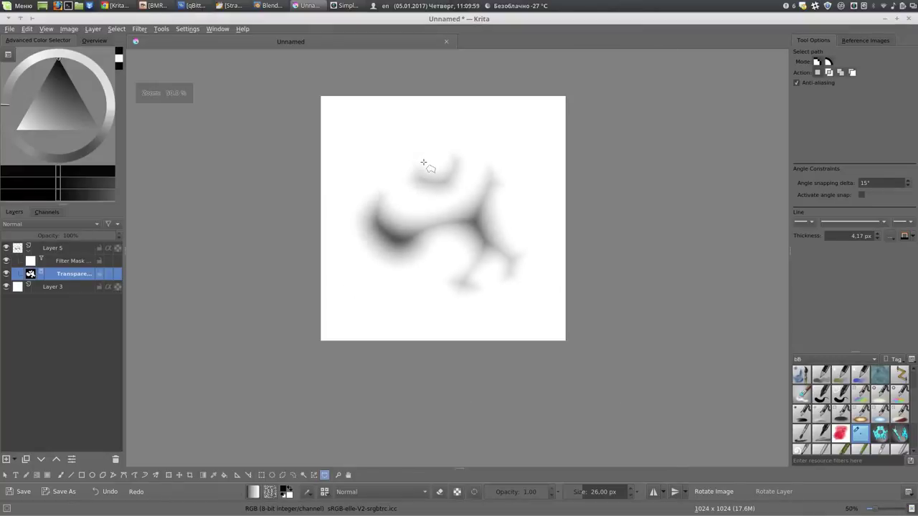
scroll(466, 139, up, 2)
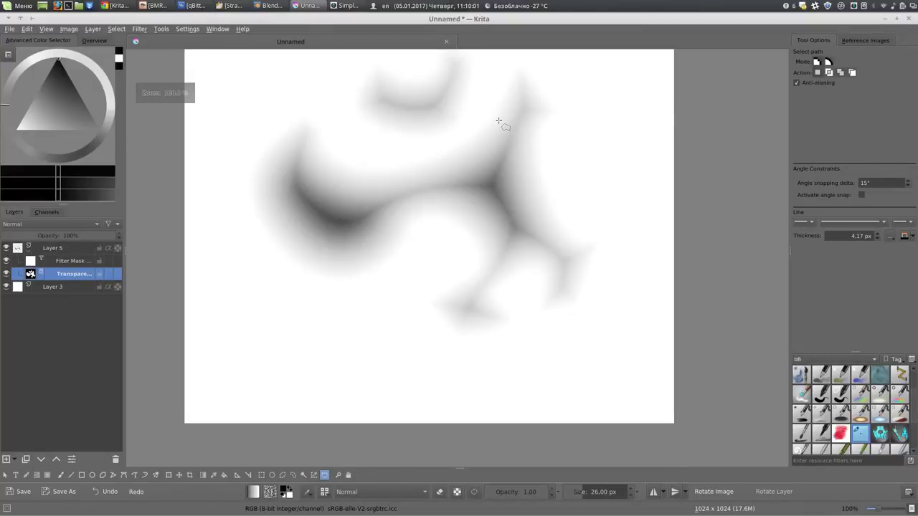
key(2)
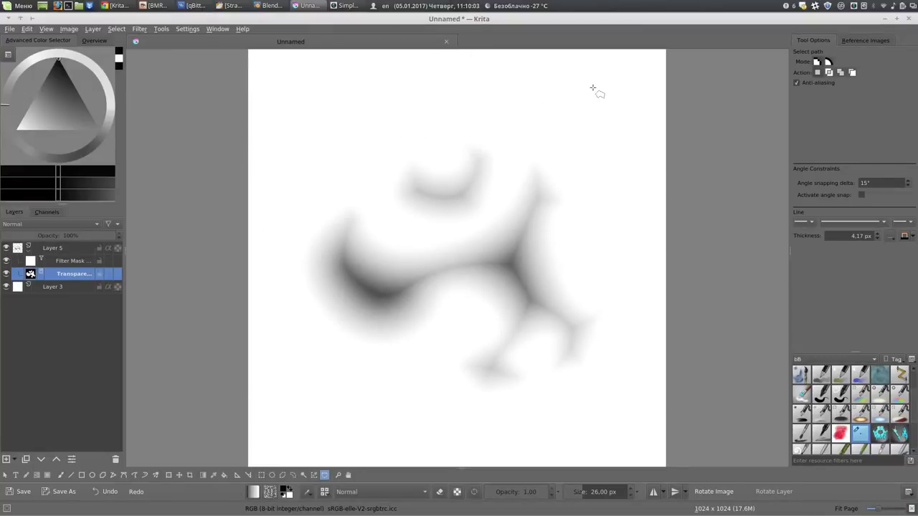
scroll(572, 123, down, 1)
scroll(574, 127, down, 1)
drag(574, 127, 517, 231)
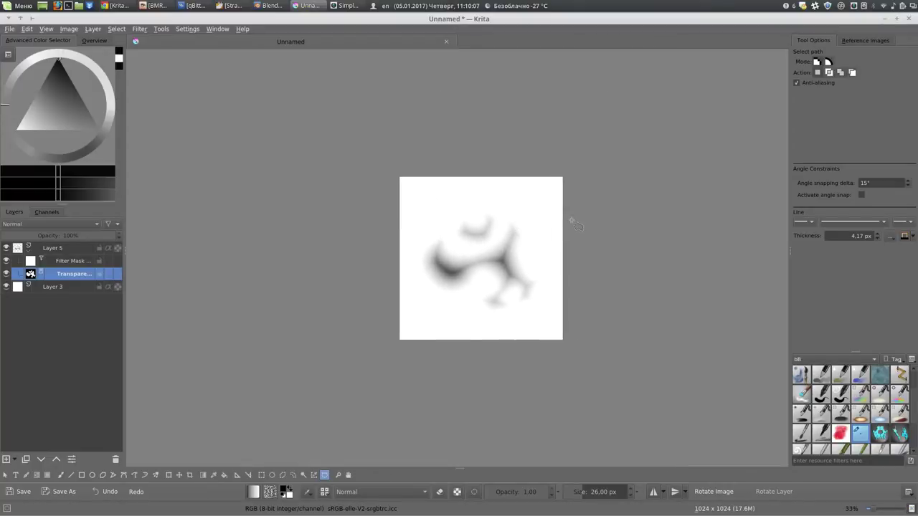
scroll(549, 222, up, 1)
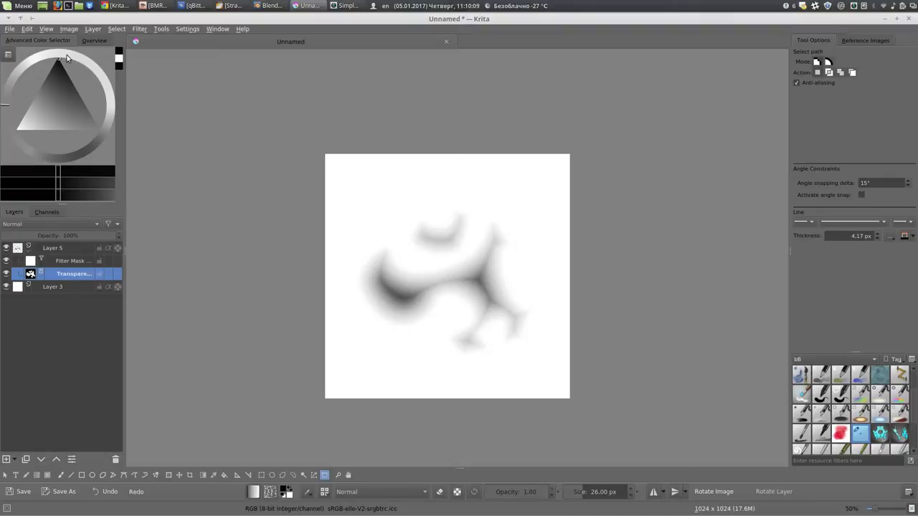
click(69, 29)
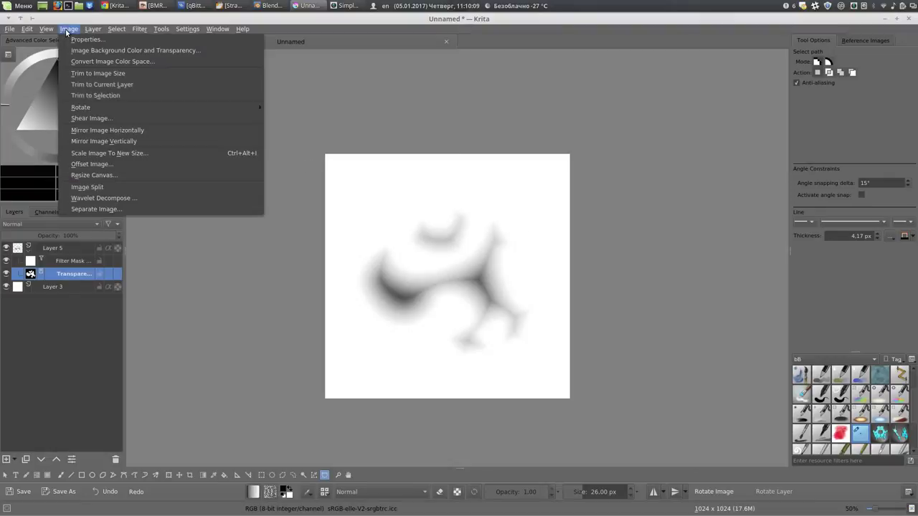
click(94, 153)
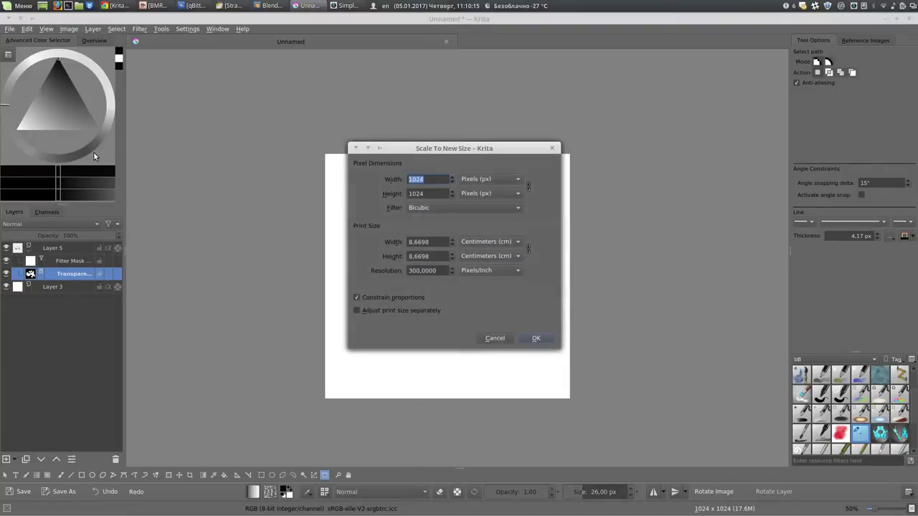
click(484, 337)
click(70, 29)
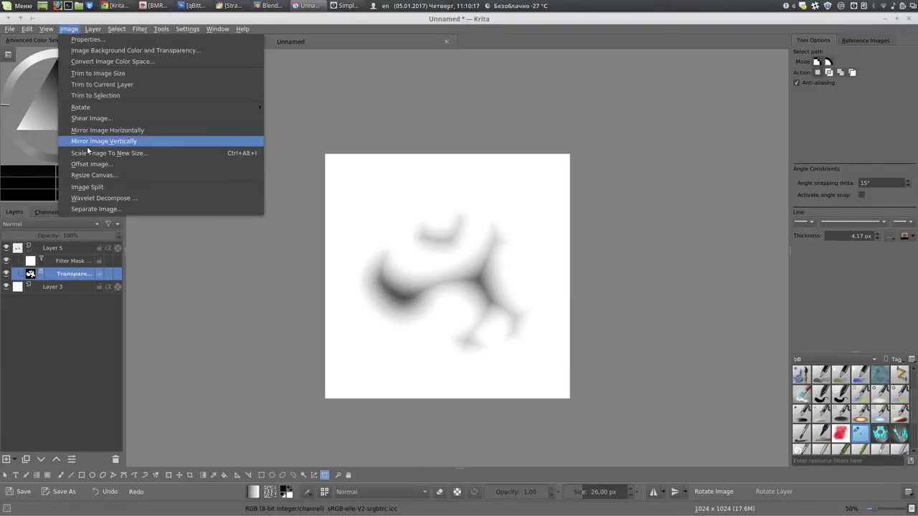
click(93, 179)
drag(445, 151, 698, 112)
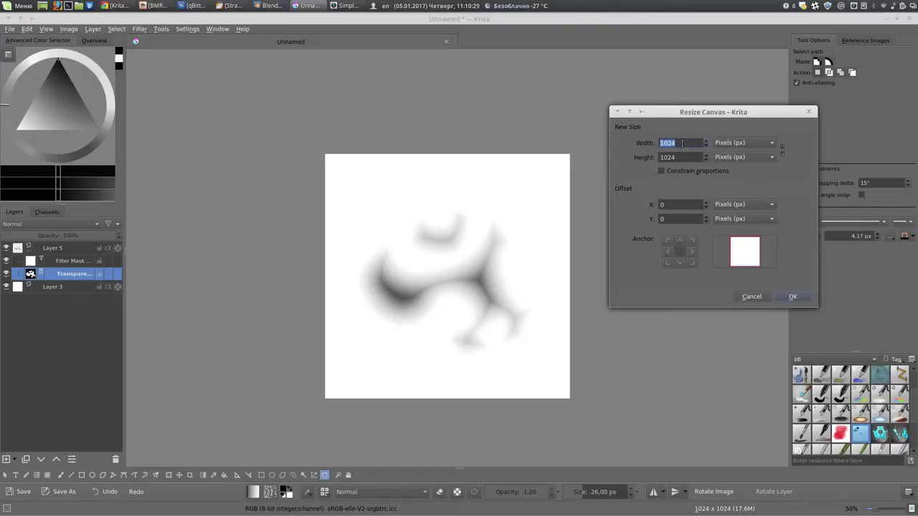
text(720)
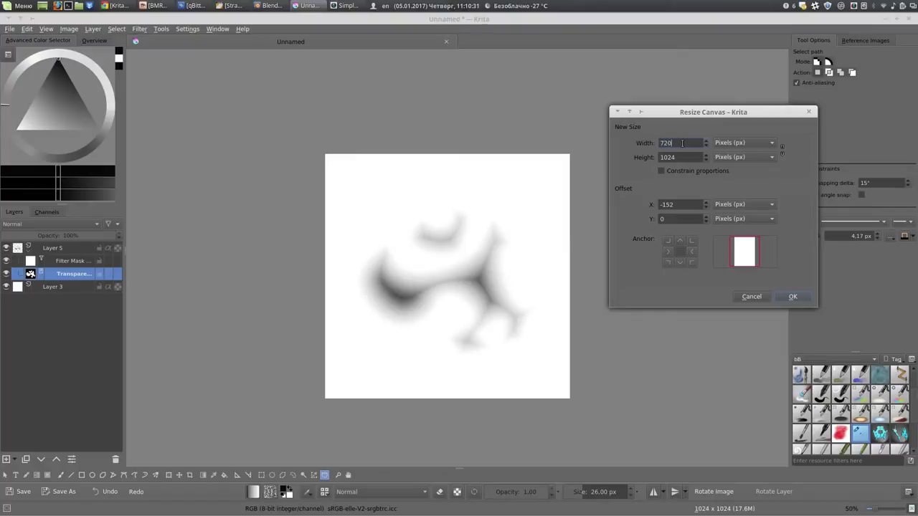
key(Tab)
text(720)
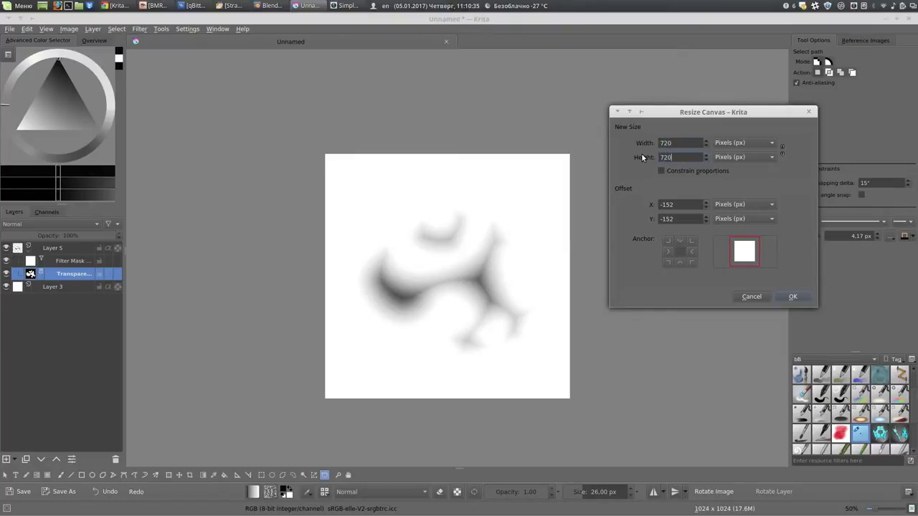
click(792, 297)
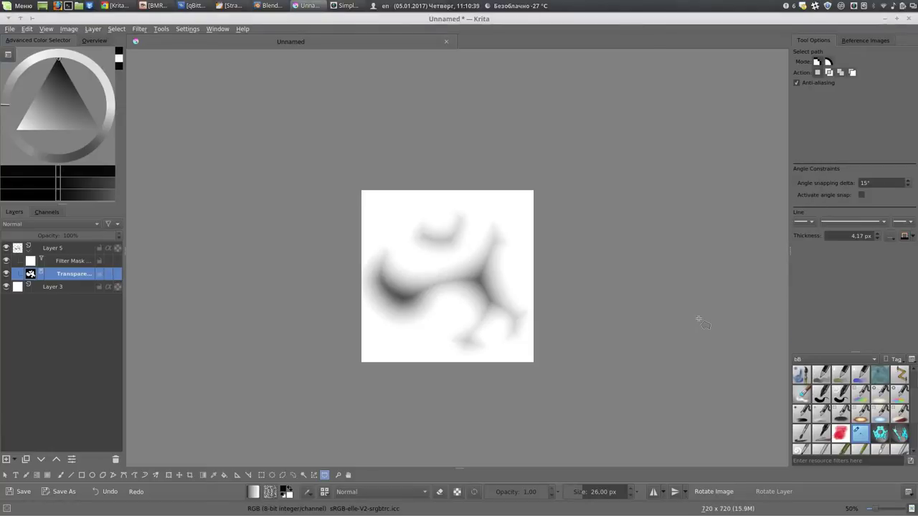
key(ctrl+z)
Step: Attempt an 800-wide canvas resize, then undo the accidental 800 × 1 canvas
click(69, 30)
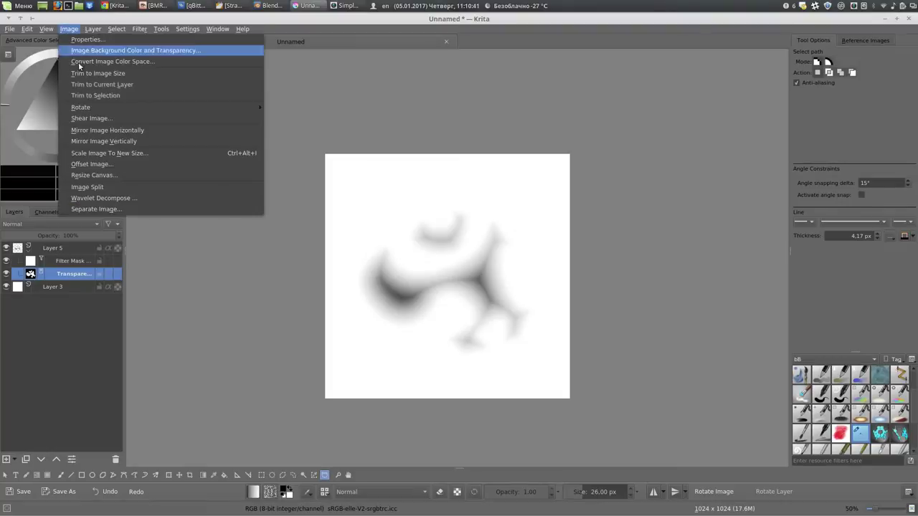
click(113, 175)
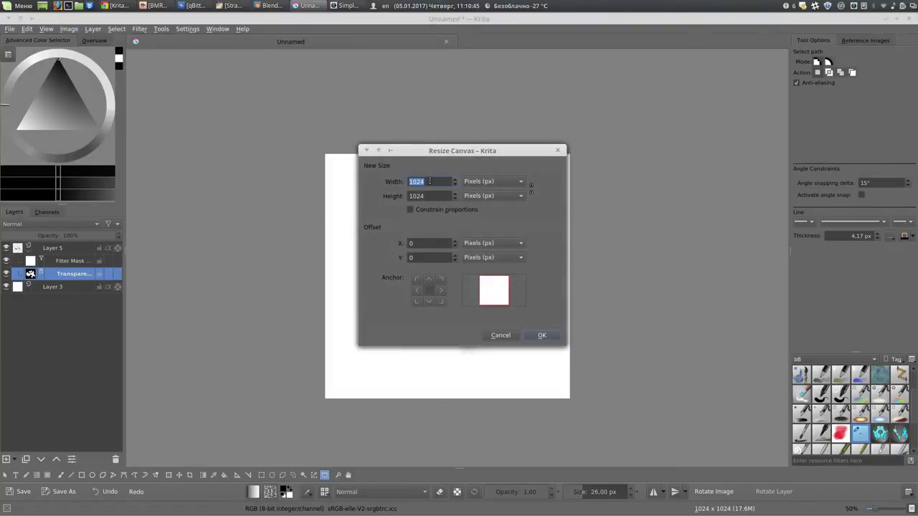
text(800)
key(Tab)
text(0)
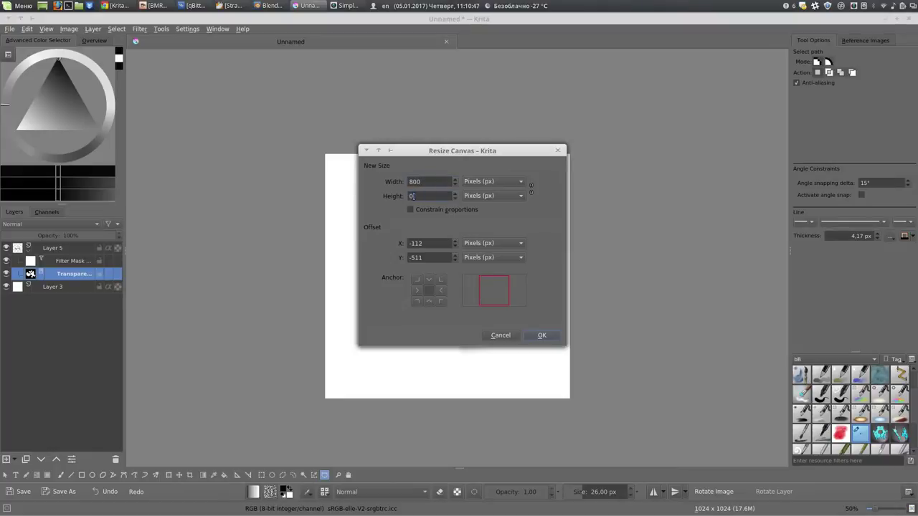
click(551, 337)
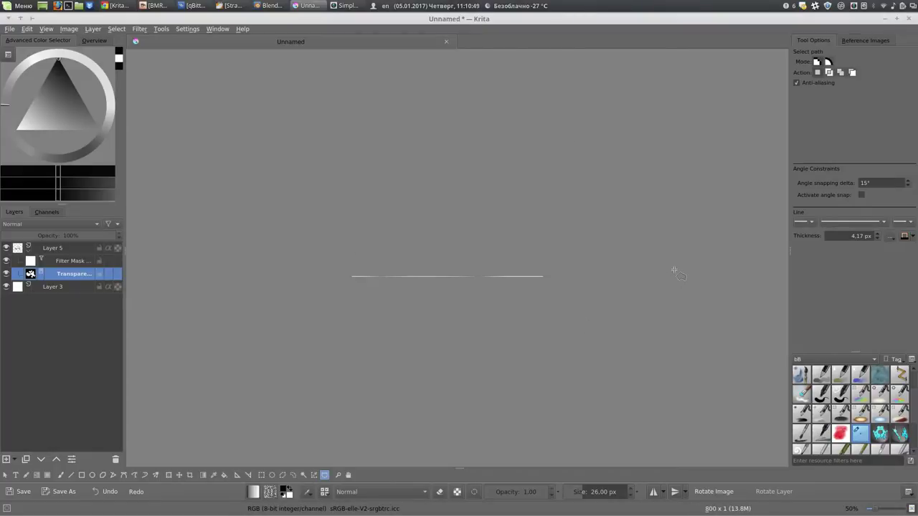
key(ctrl+z)
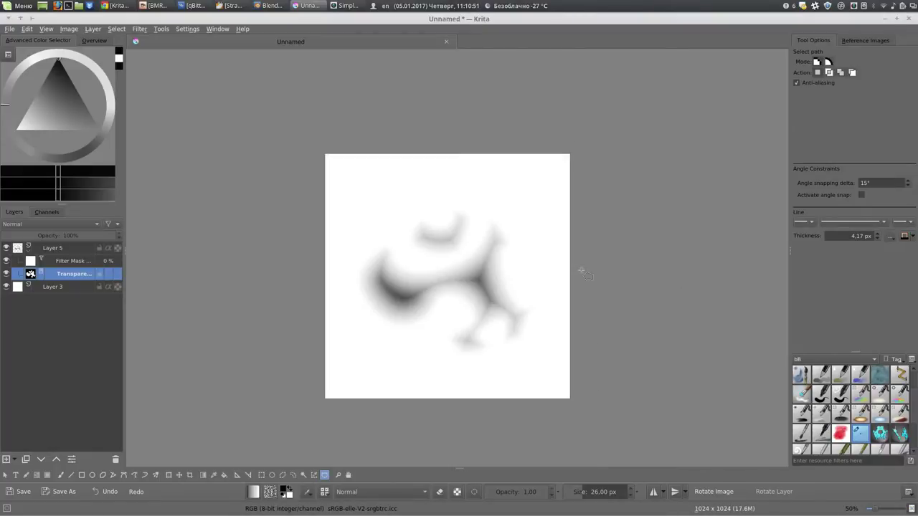
Step: With Layer 5 selected, resize the canvas to 800 × 800 px, centred
click(71, 250)
click(69, 28)
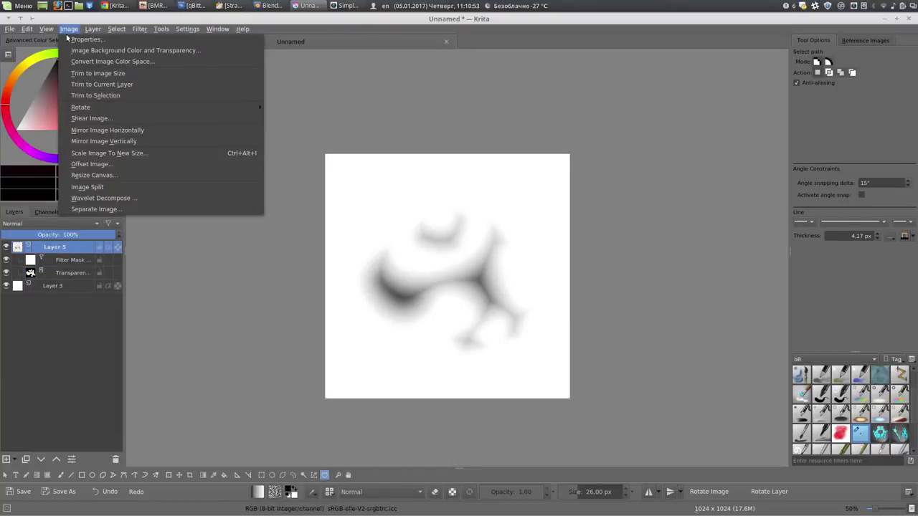
click(101, 173)
drag(440, 152, 675, 102)
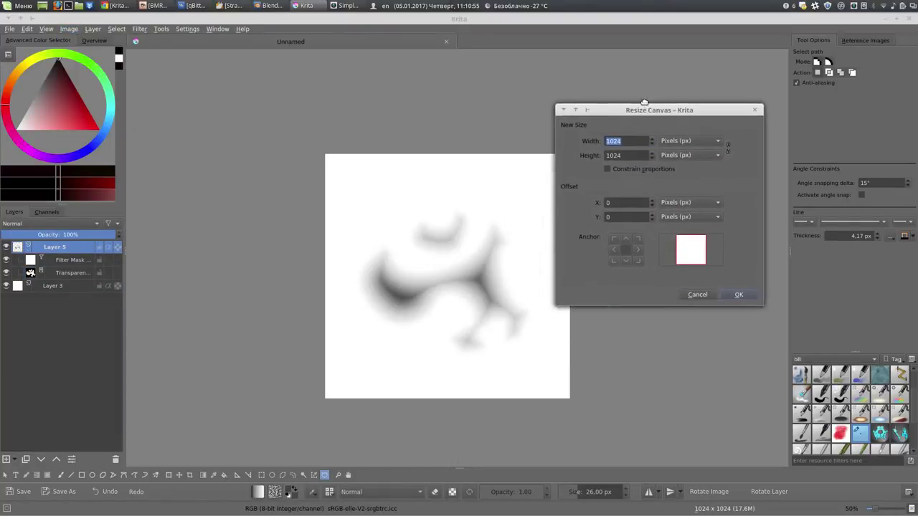
text(800)
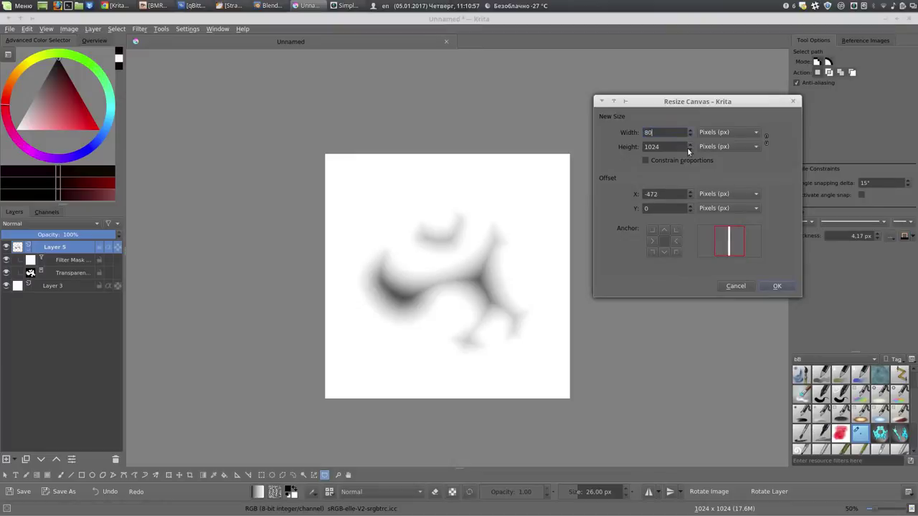
key(Tab)
text(800)
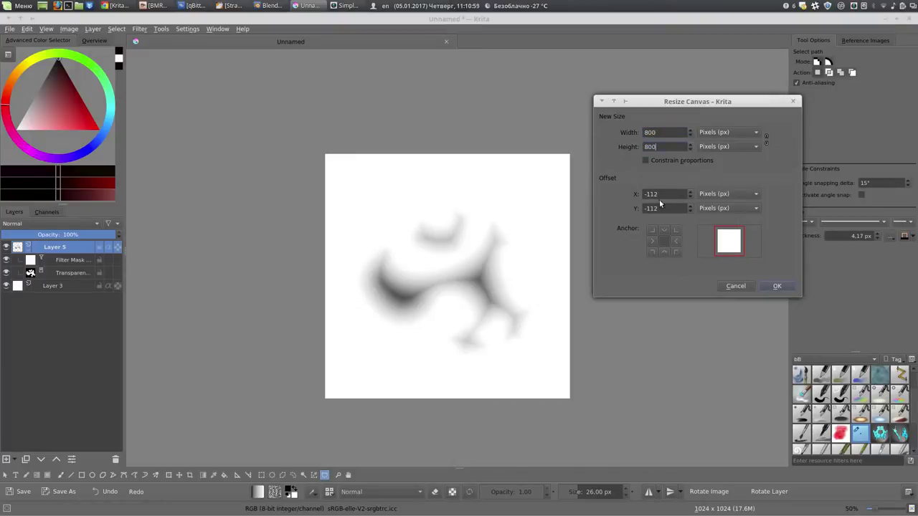
click(779, 286)
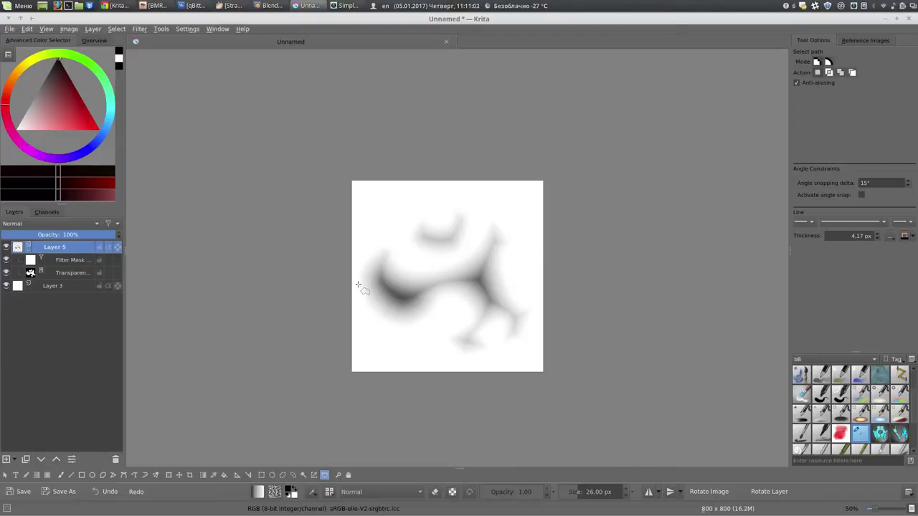
click(67, 30)
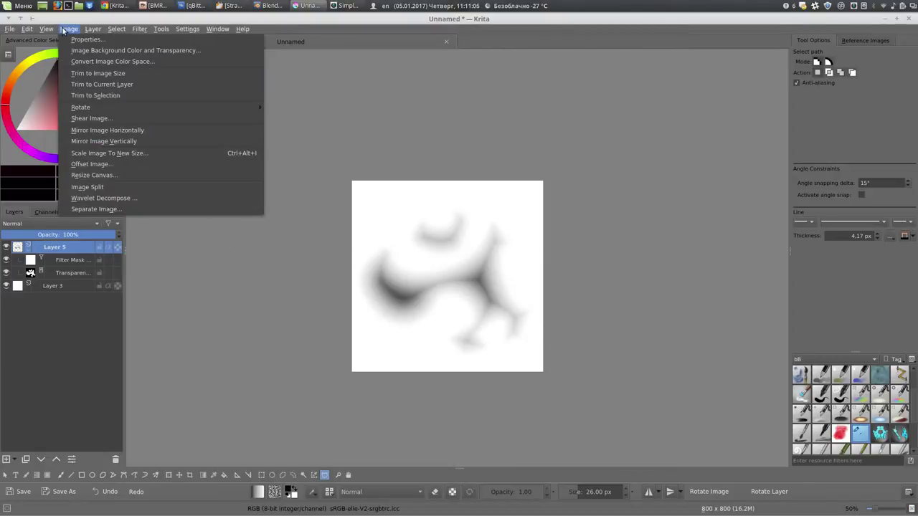
Step: Scale the image to 512 × 512 px and view it at 100% zoom
click(111, 153)
drag(434, 152, 648, 113)
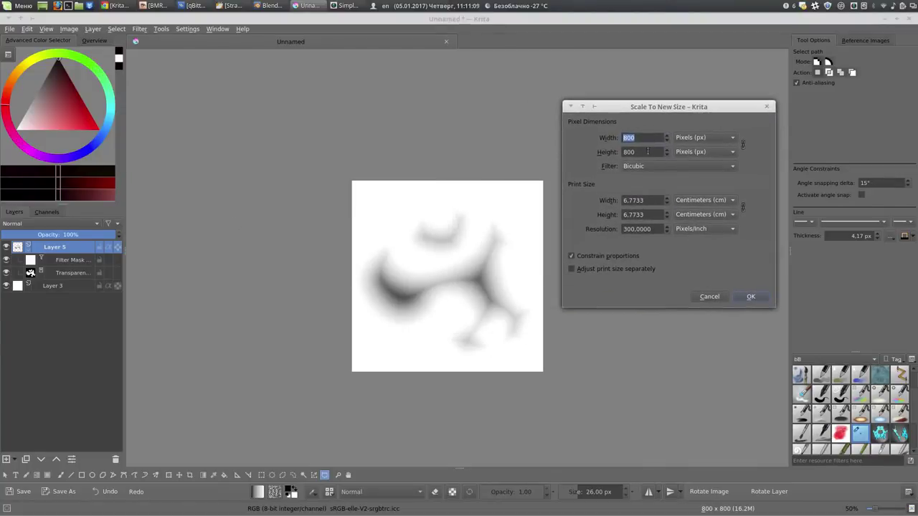
text(51)
text(2)
click(751, 297)
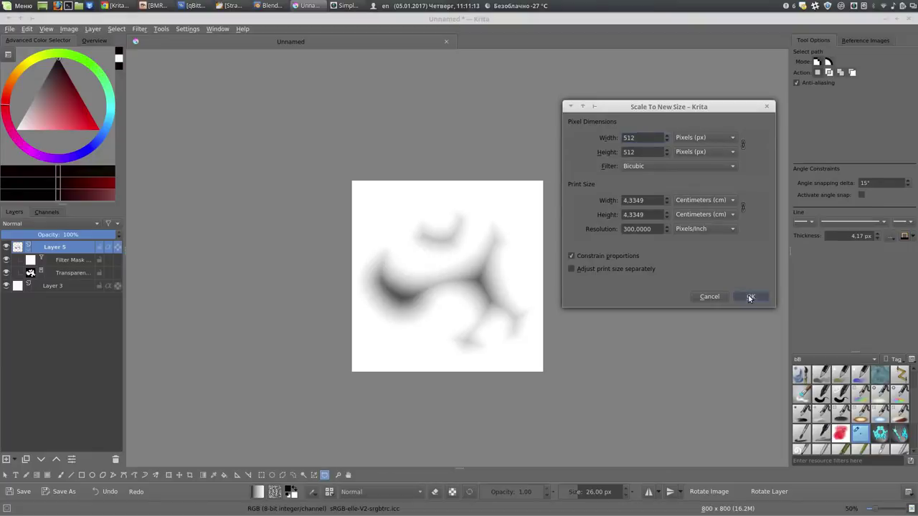
key(1)
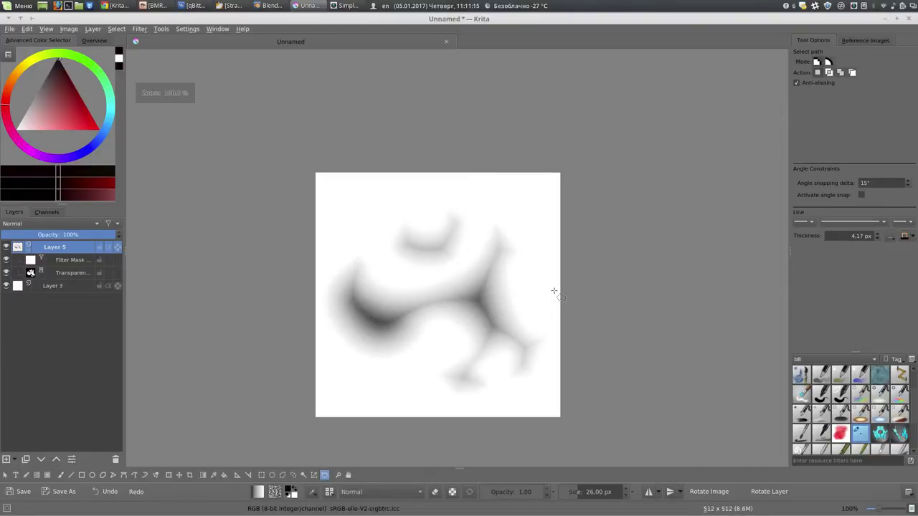
mouse_move(607, 311)
mouse_down()
mouse_move(632, 266)
mouse_move(626, 273)
mouse_up()
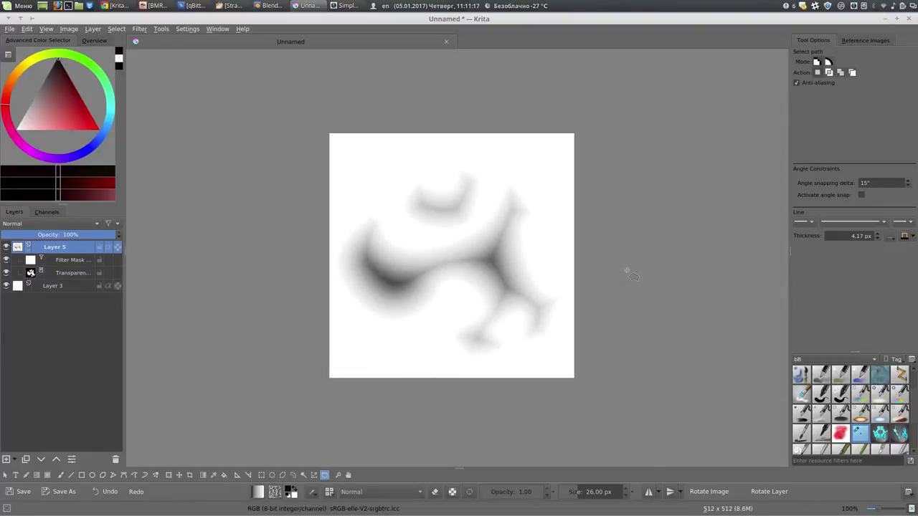
click(11, 29)
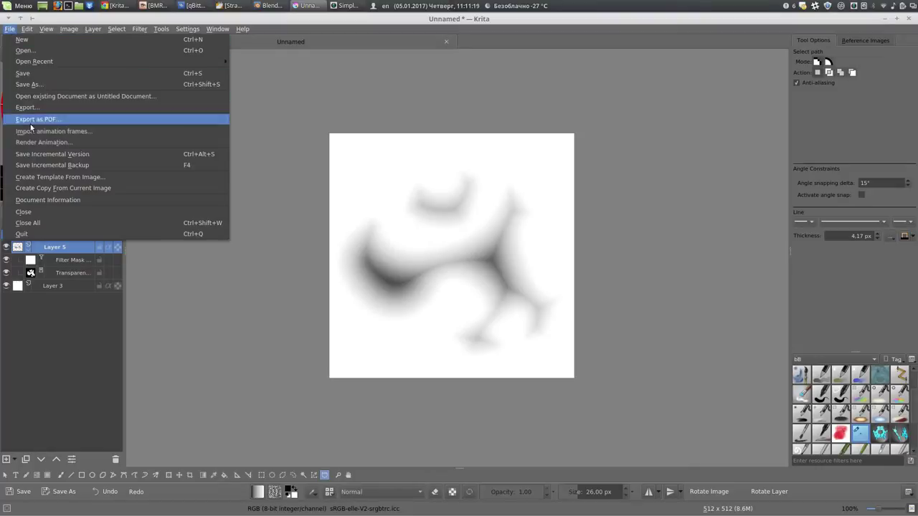
Step: Save the texture as krita_A_brush.png, accepting the PNG export options
click(37, 86)
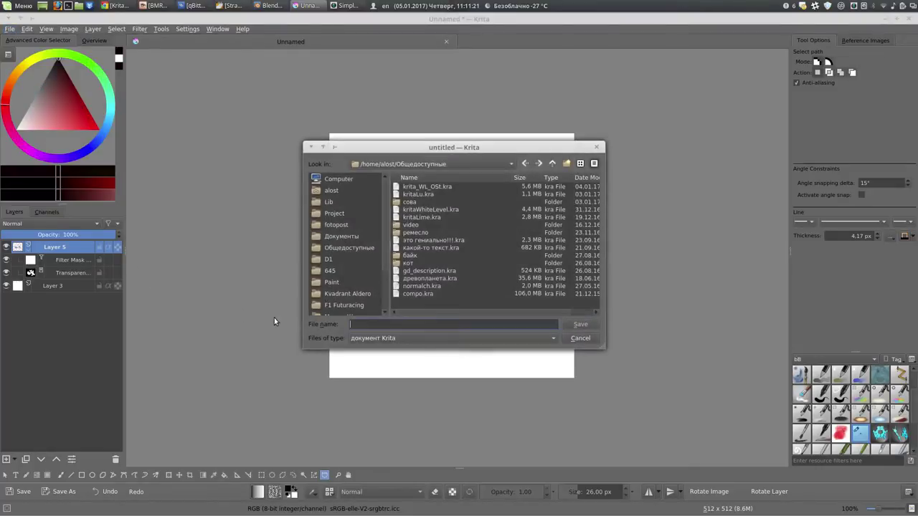
click(442, 338)
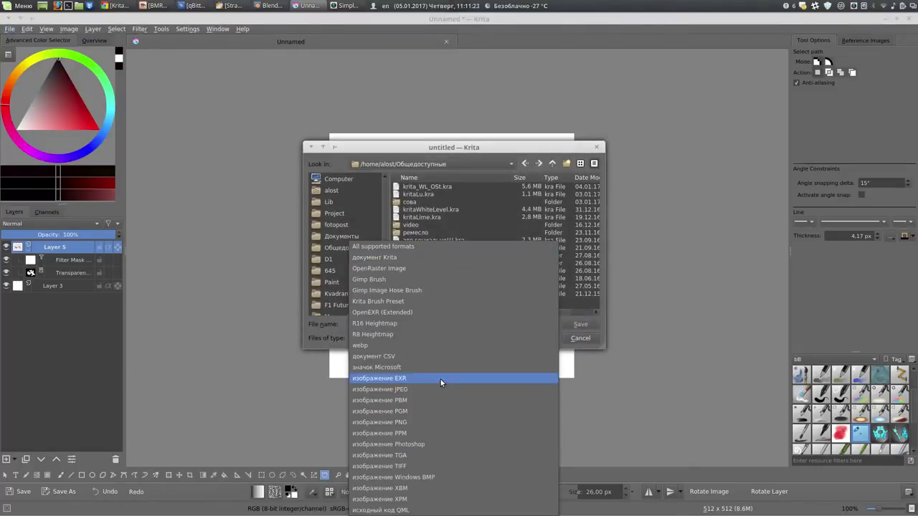
click(439, 424)
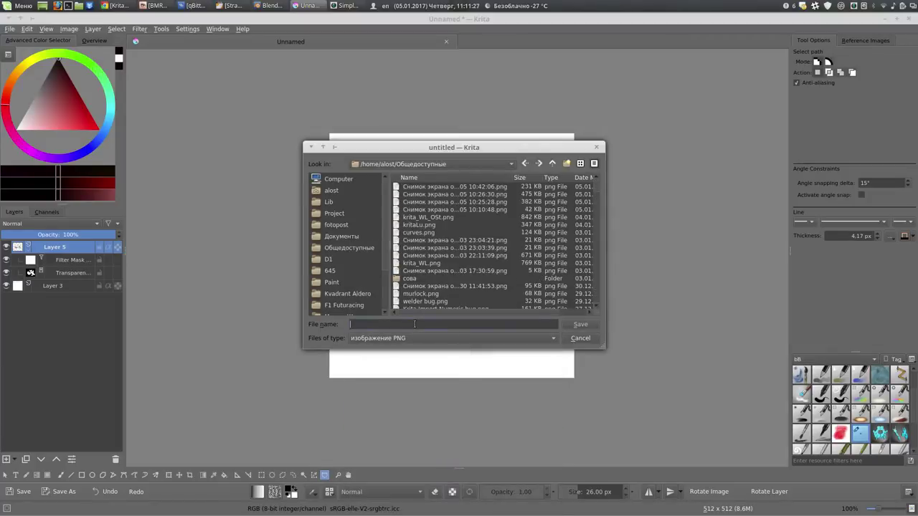
text(krit)
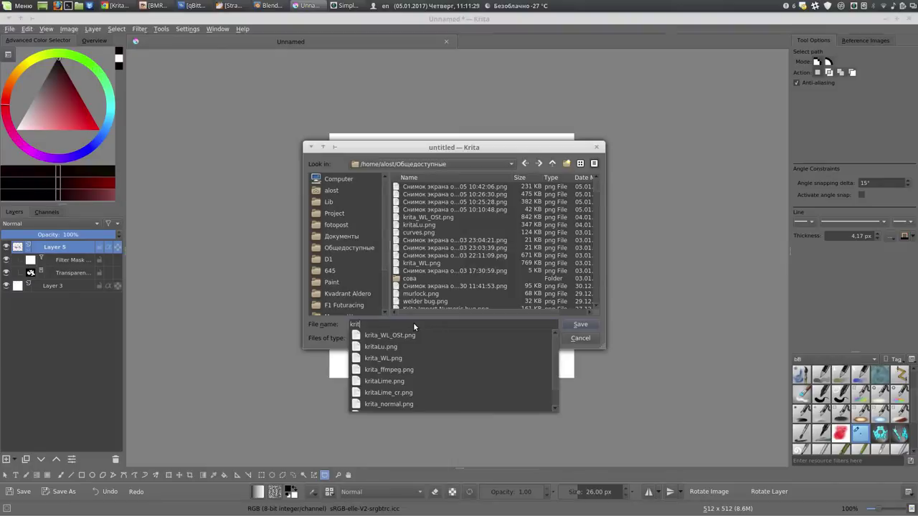
text(a_brush)
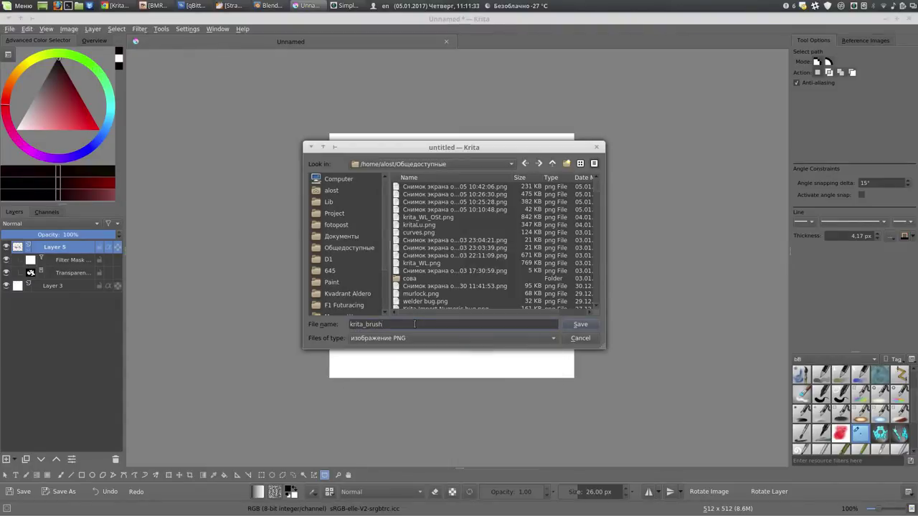
text(A_)
click(580, 324)
click(549, 302)
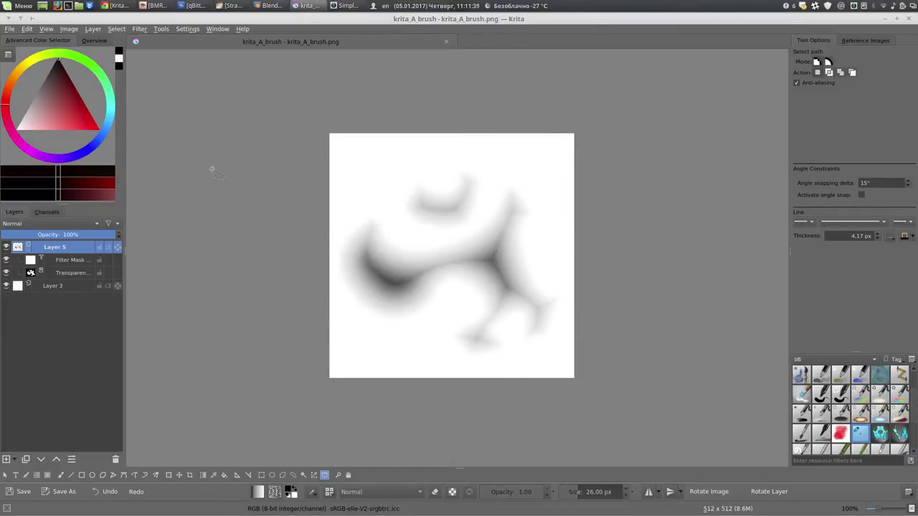
Step: Save it again under the same name as the Krita document krita_A_brush.kra
key(ctrl+shift+s)
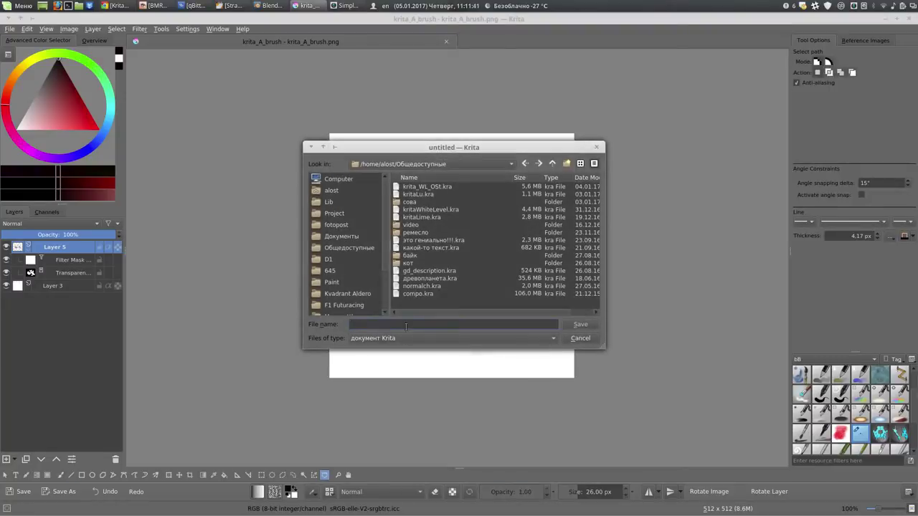
click(416, 337)
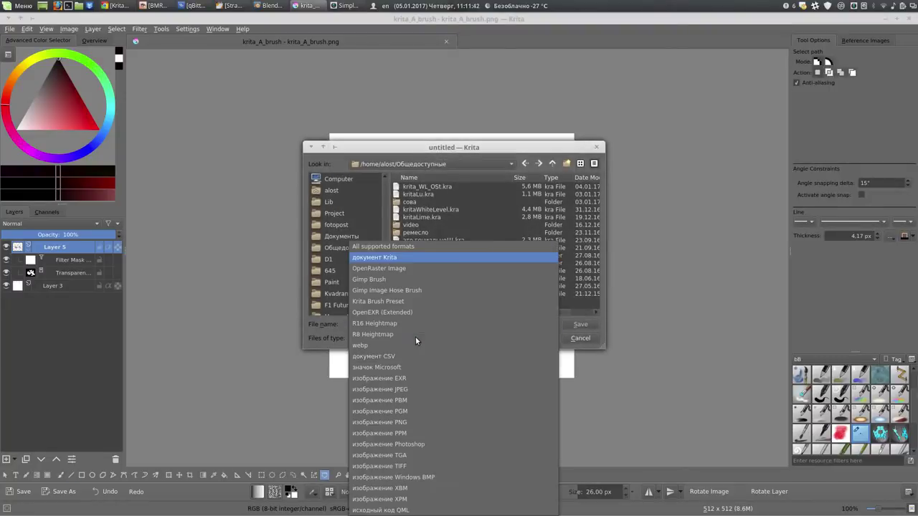
click(426, 423)
click(432, 188)
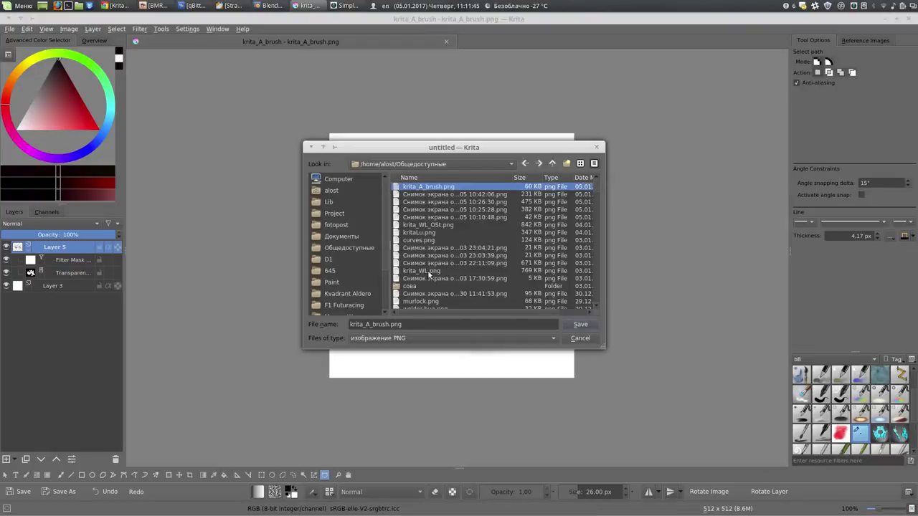
click(421, 340)
click(441, 165)
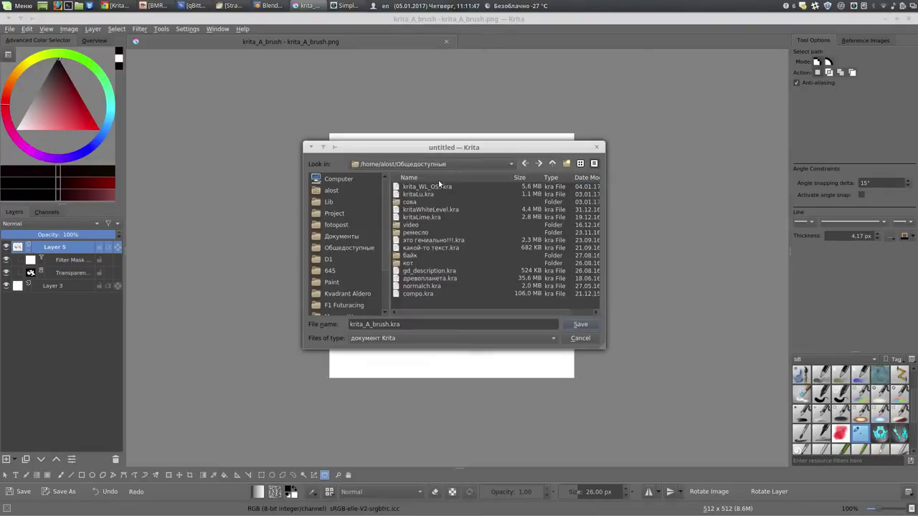
click(580, 324)
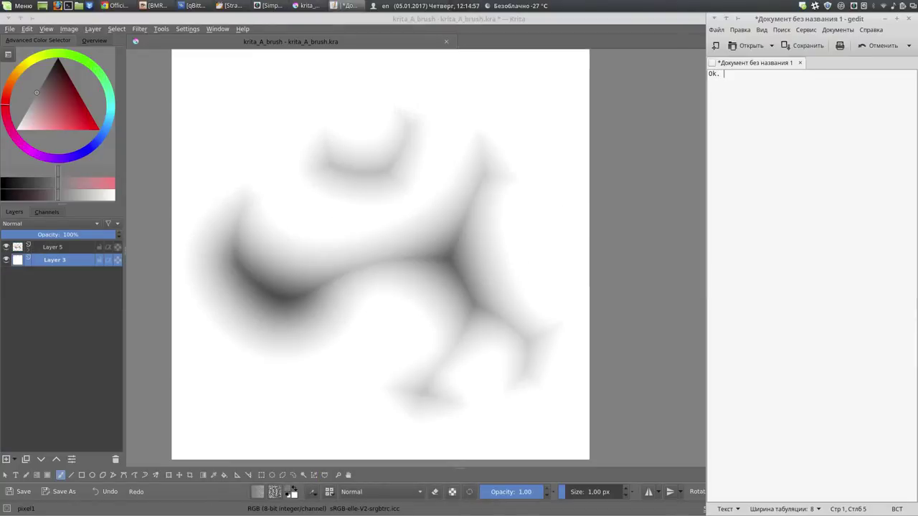
Step: Write 'We represent this metod', the video link, 'see video. But for Blender needs inverted version'
text(We r)
text(epresent )
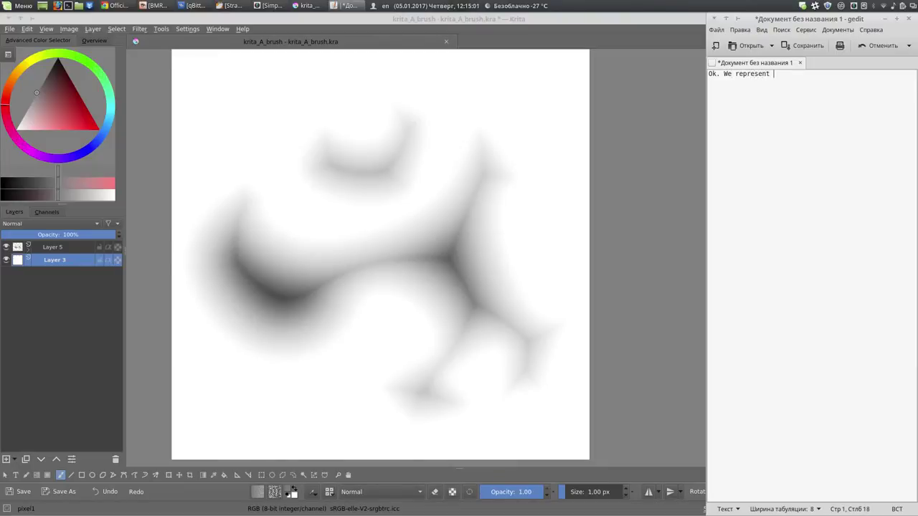
text(meto)
text(d)
key(BackSpace)
key(BackSpace)
key(BackSpace)
key(BackSpace)
key(BackSpace)
key(BackSpace)
text(t)
text(his m)
text(etod)
text(https://youtu.be/eGHU8DI6fo4?t=5260)
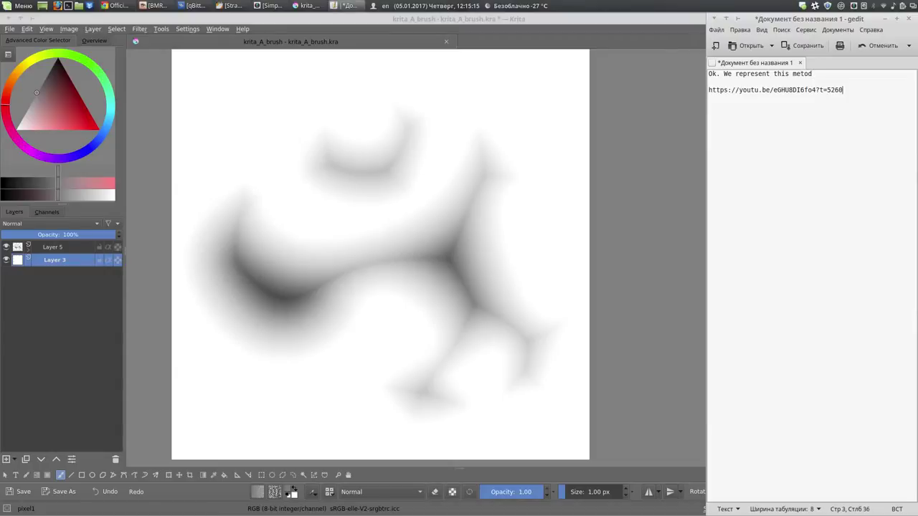
text(see vi)
text(deo.  )
text(But for )
text(Blender )
text(we )
text(m)
key(BackSpace)
key(BackSpace)
key(BackSpace)
key(BackSpace)
text(ne)
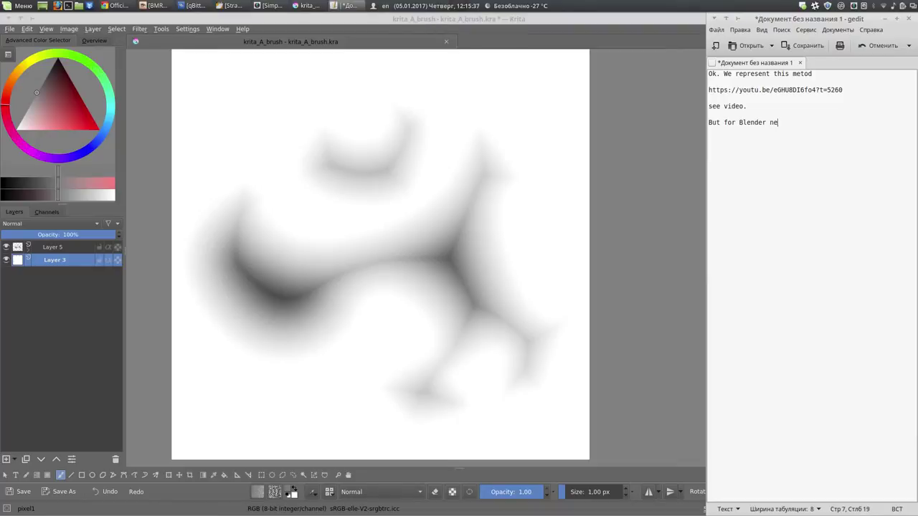
text(eds)
text( a)
text(no)
key(BackSpace)
key(BackSpace)
key(BackSpace)
key(BackSpace)
text(nv)
text(erted ve)
text(rsio)
text(n)
Step: Return to Krita and select Layer 5 together with Layer 3
click(41, 341)
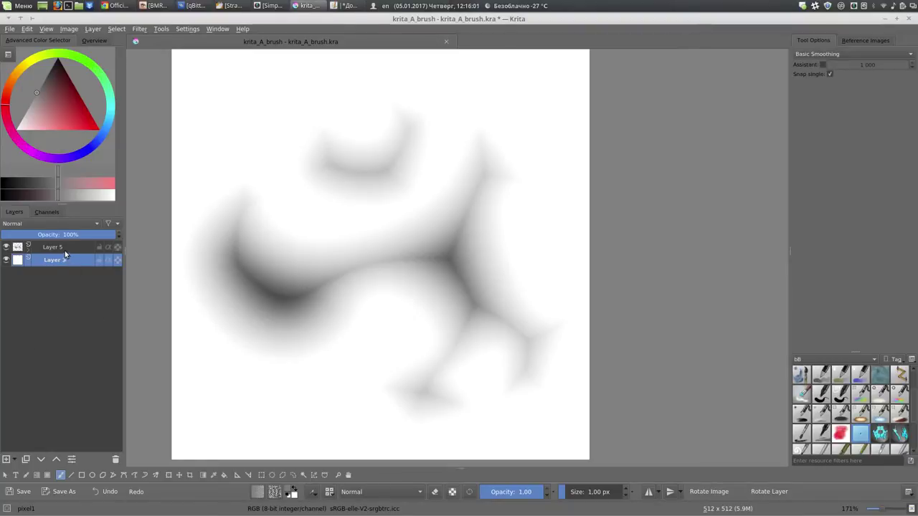
click(346, 8)
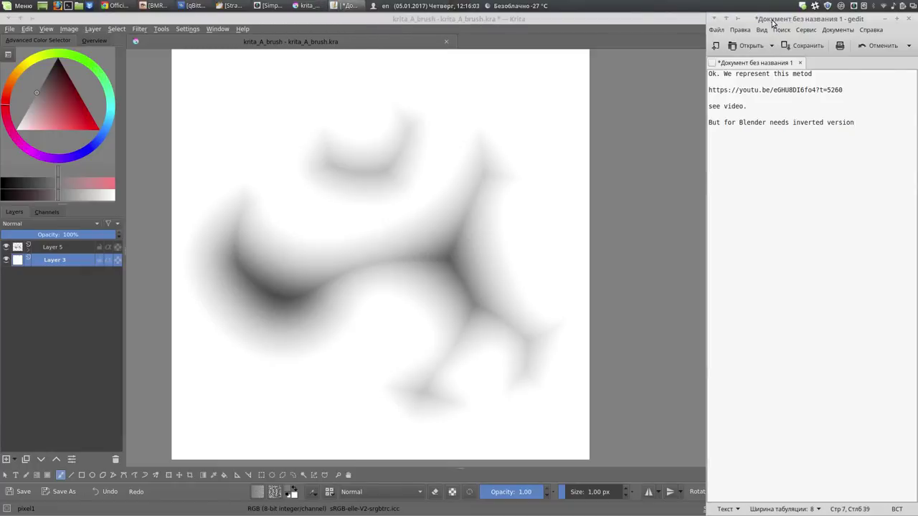
right_click(774, 22)
click(797, 78)
click(86, 248)
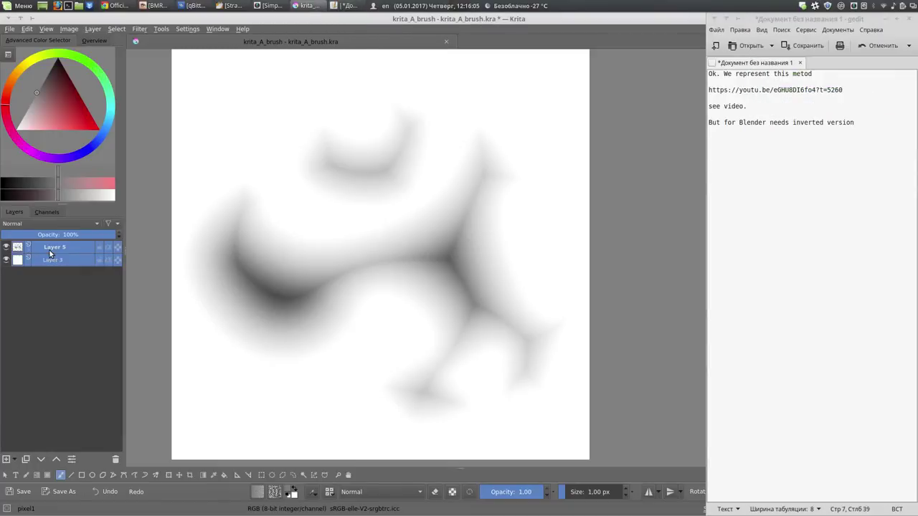
Step: Quick-group Layer 5 and Layer 3 and add an Invert filter mask to the group
right_click(52, 246)
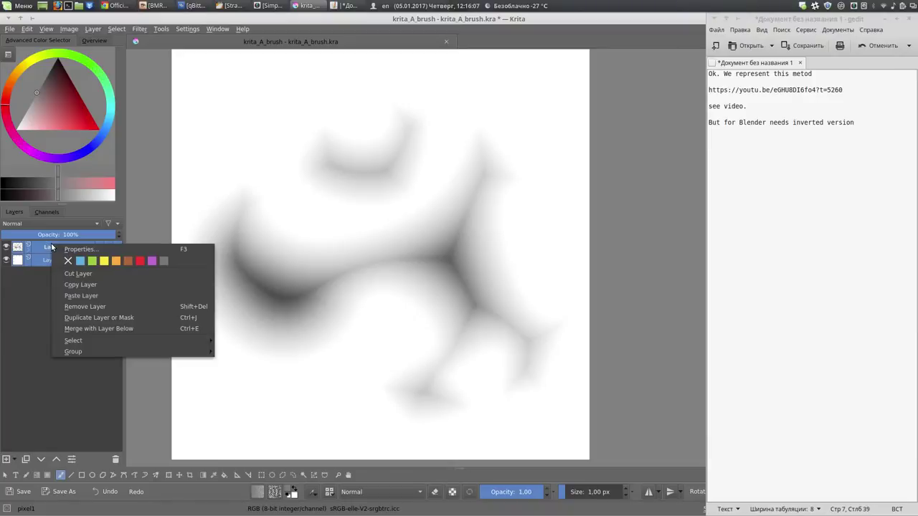
mouse_move(73, 351)
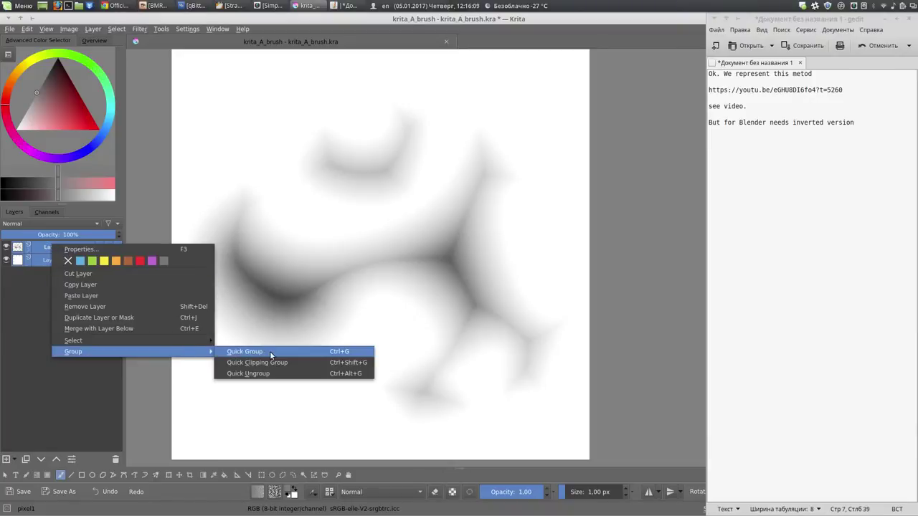
click(269, 350)
right_click(56, 247)
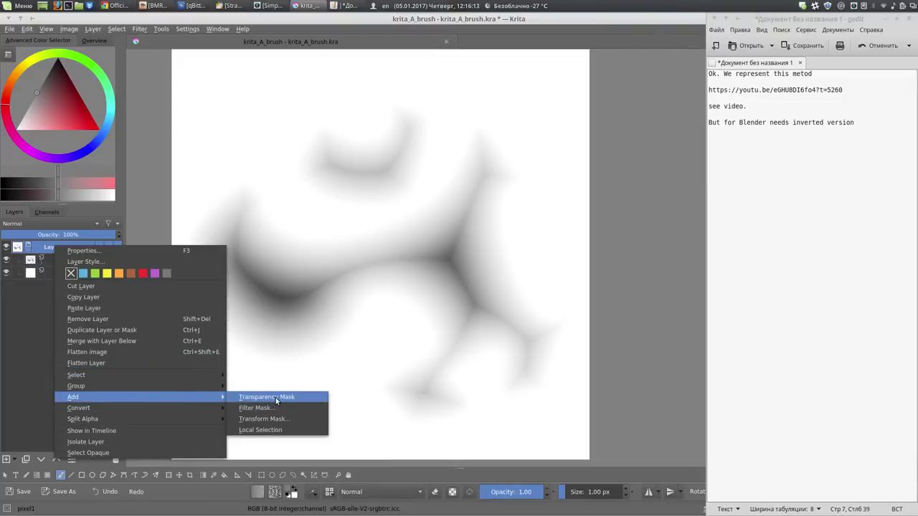
click(279, 410)
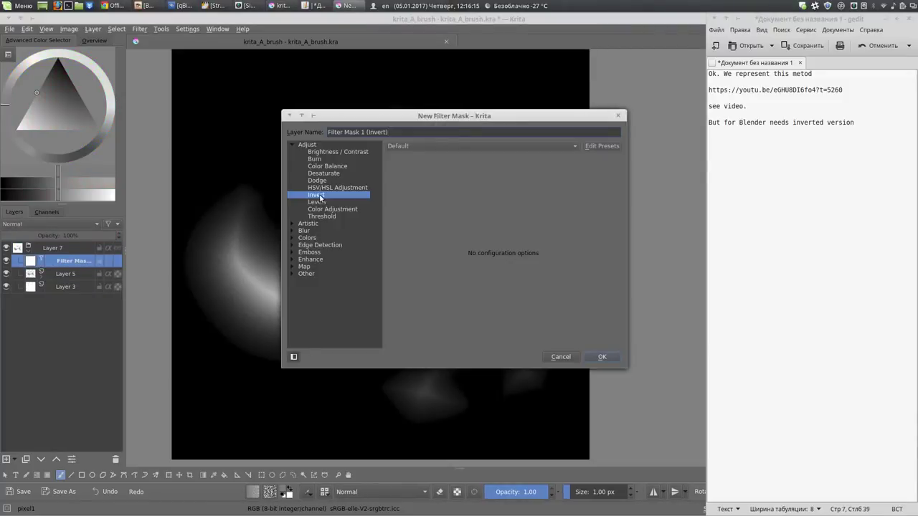
click(602, 357)
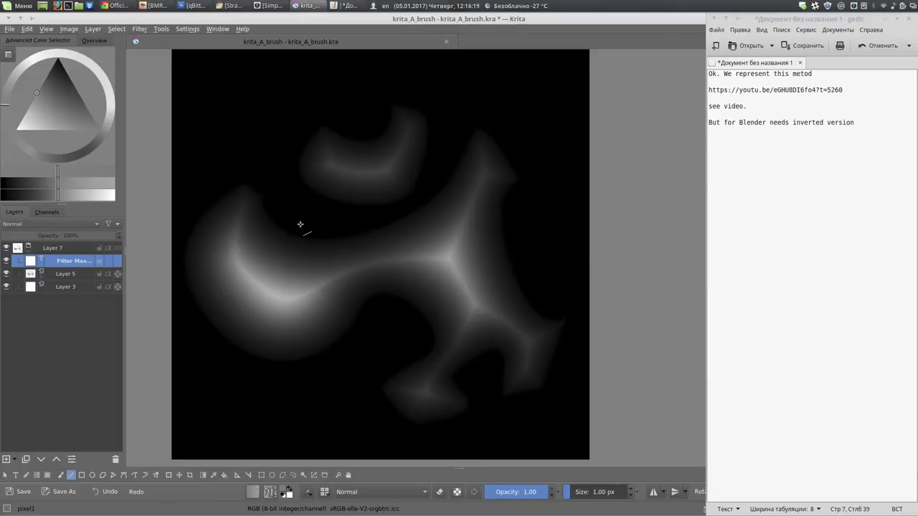
key(ctrl+shift+s)
Step: Save as PNG over krita_A_brush_blender.png, confirming the replacement and export options
click(431, 338)
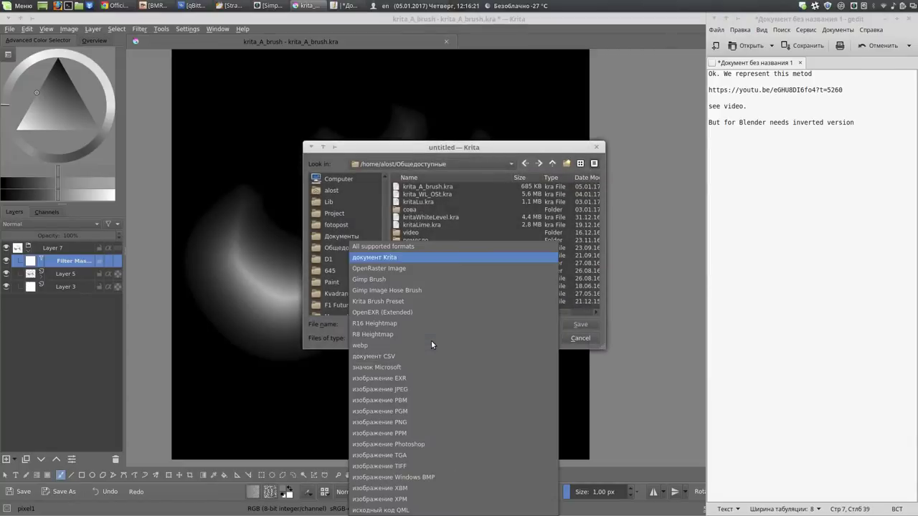
click(420, 423)
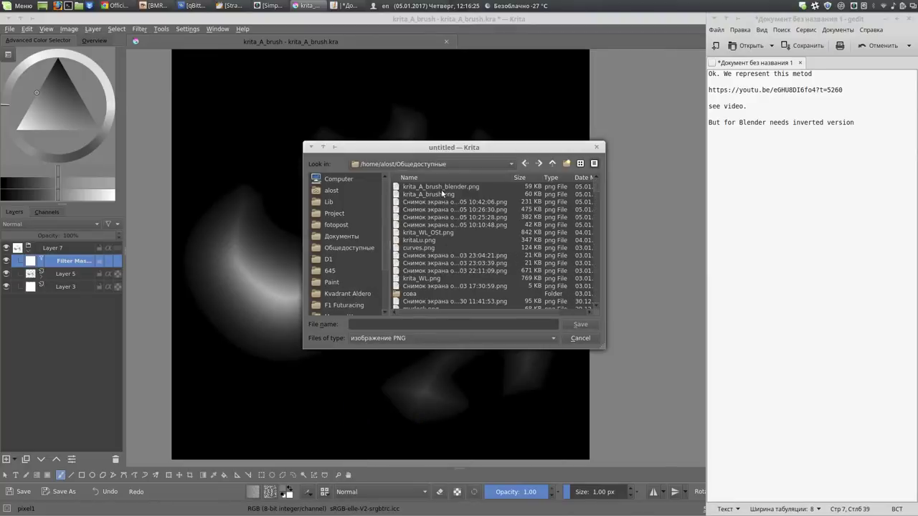
click(442, 188)
click(580, 325)
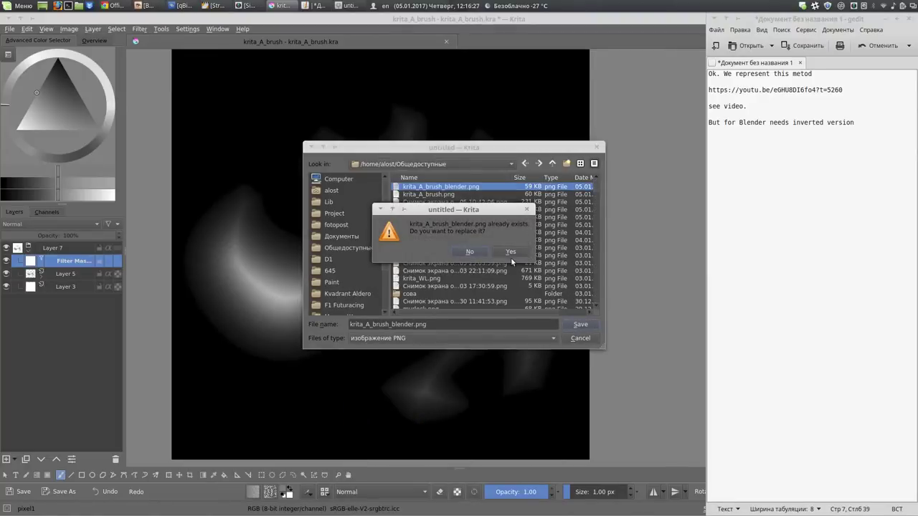
click(502, 248)
click(558, 303)
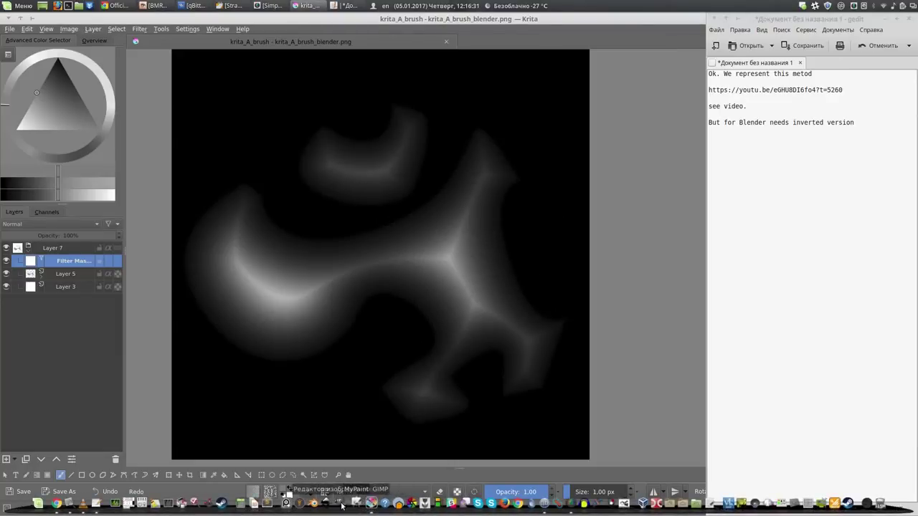
Step: Launch Blender, dismiss the splash screen and delete the default cube
click(318, 504)
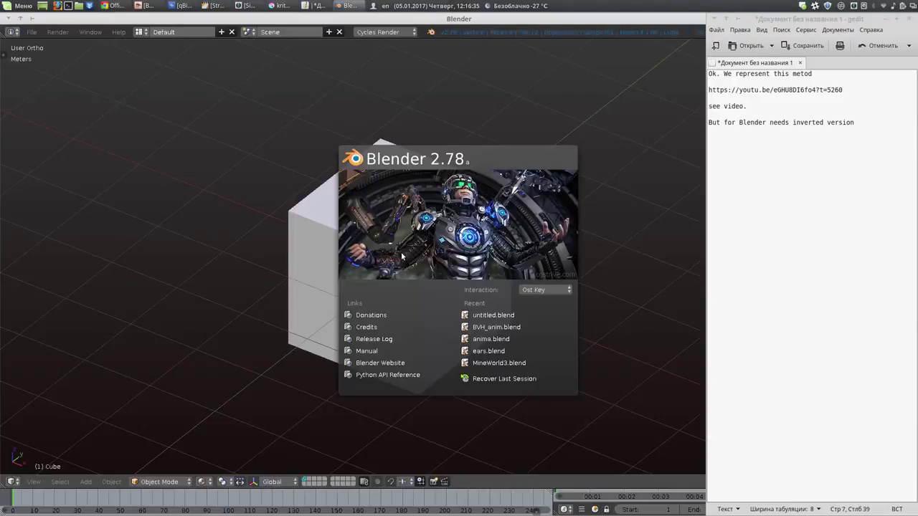
click(223, 163)
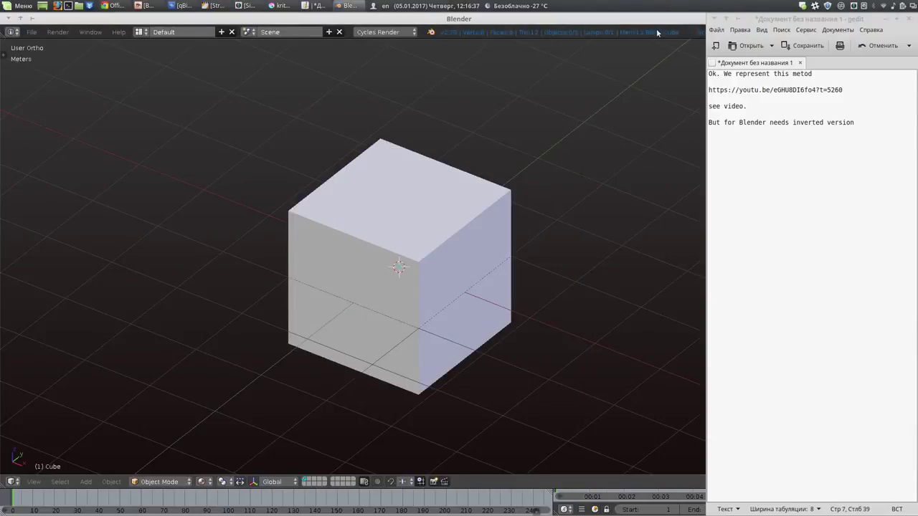
double_click(816, 22)
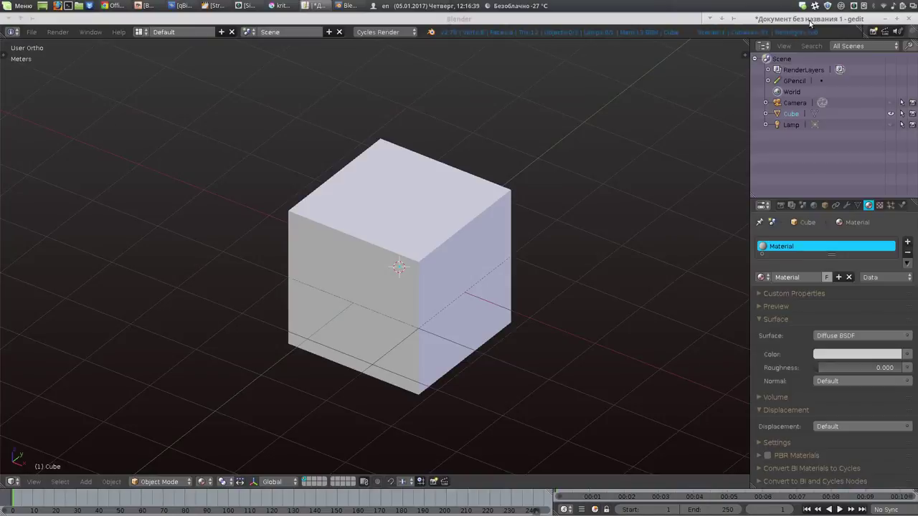
right_click(365, 187)
key(x)
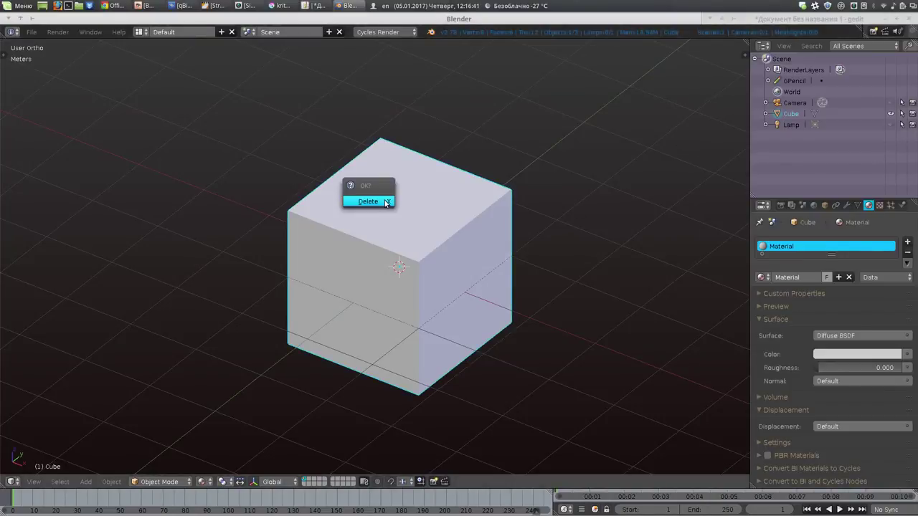
click(384, 202)
Step: Add a plane, view it from the top, frame it and enter Sculpt Mode
click(168, 481)
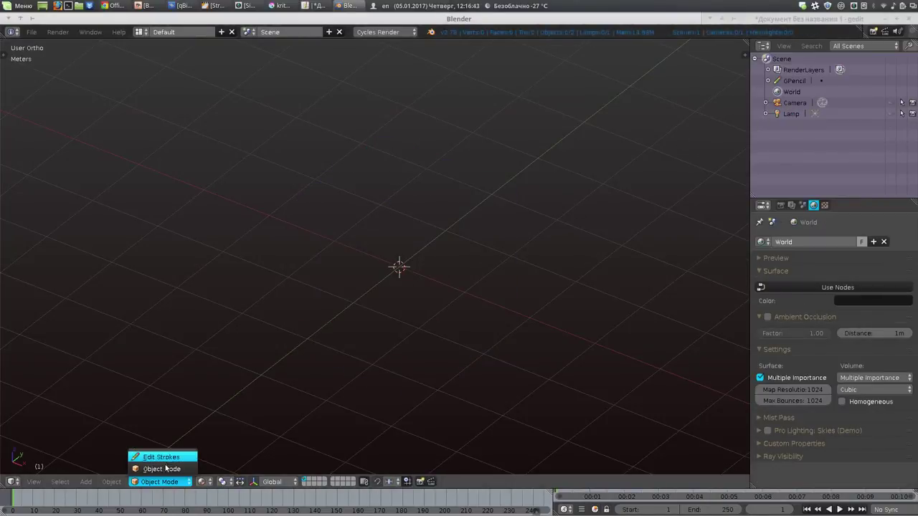
key(shift+a)
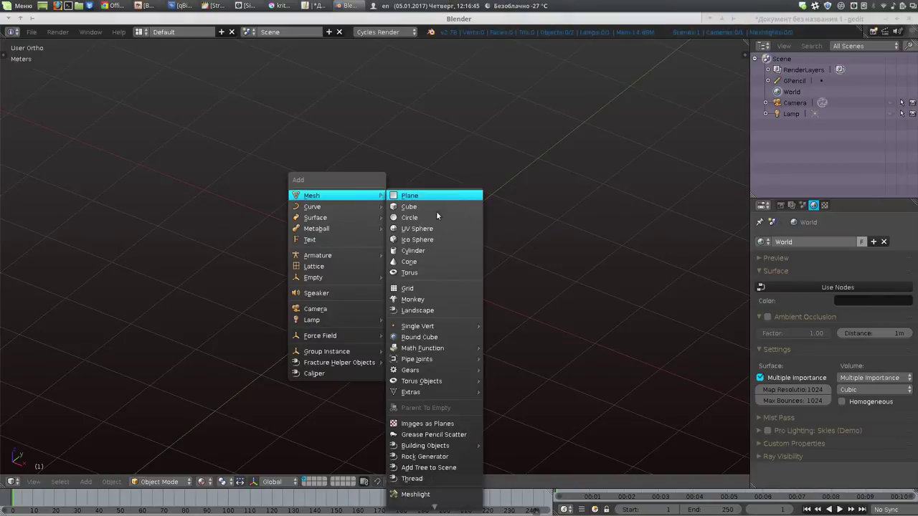
click(430, 196)
key(KP_7)
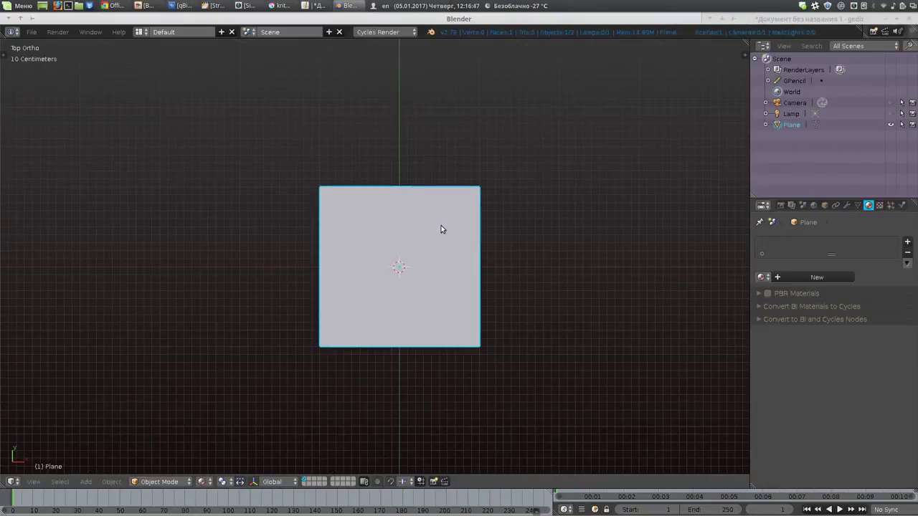
key(KP_Decimal)
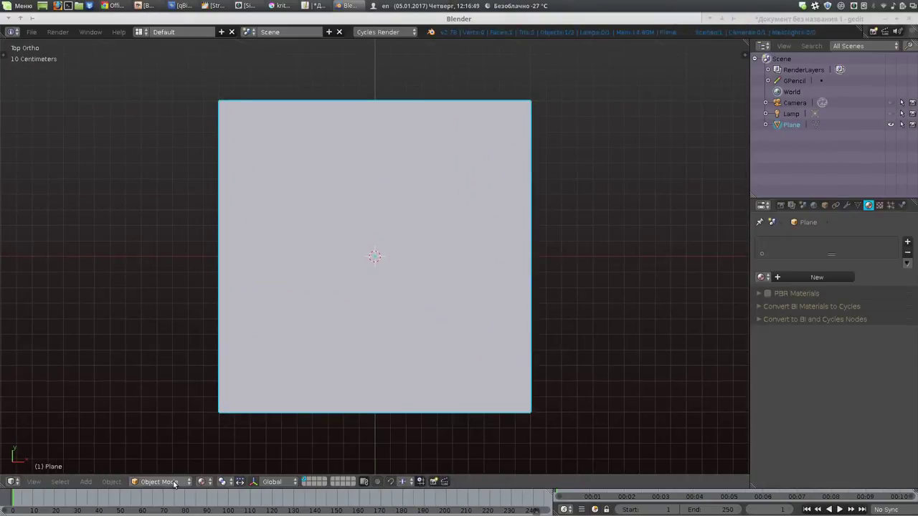
click(164, 482)
click(170, 447)
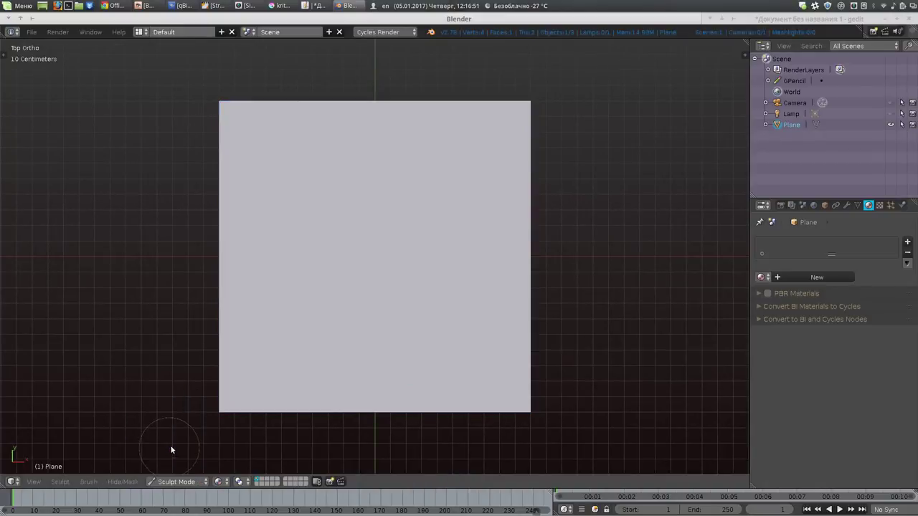
Step: Create a new brush texture and load krita_A_brush_blender.png from the Общедоступные folder
click(881, 205)
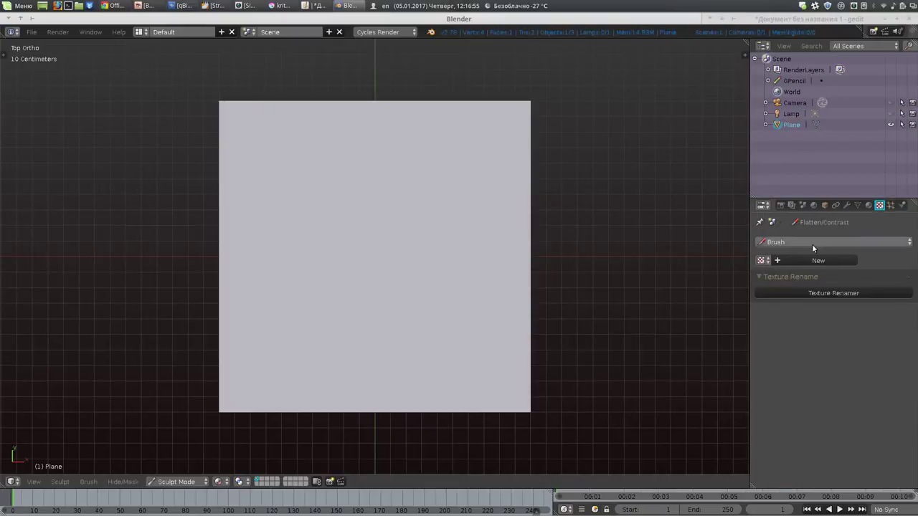
click(802, 260)
click(874, 406)
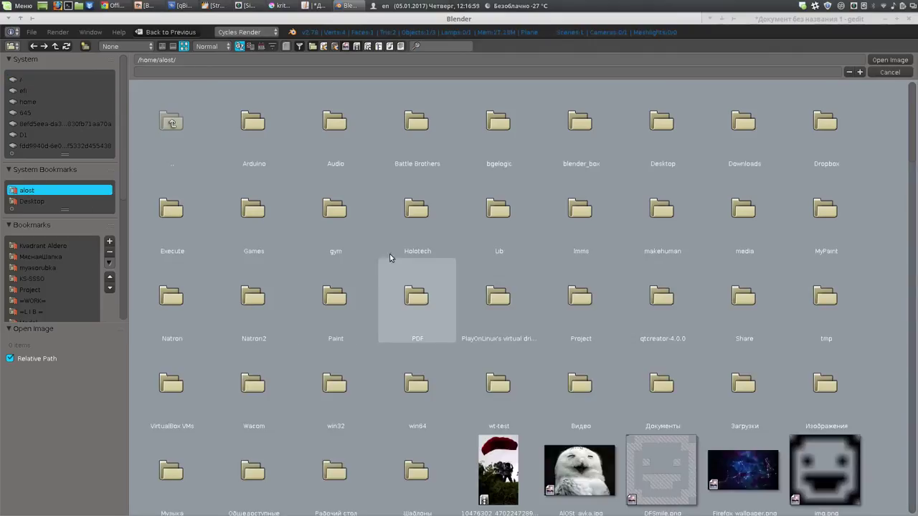
click(253, 470)
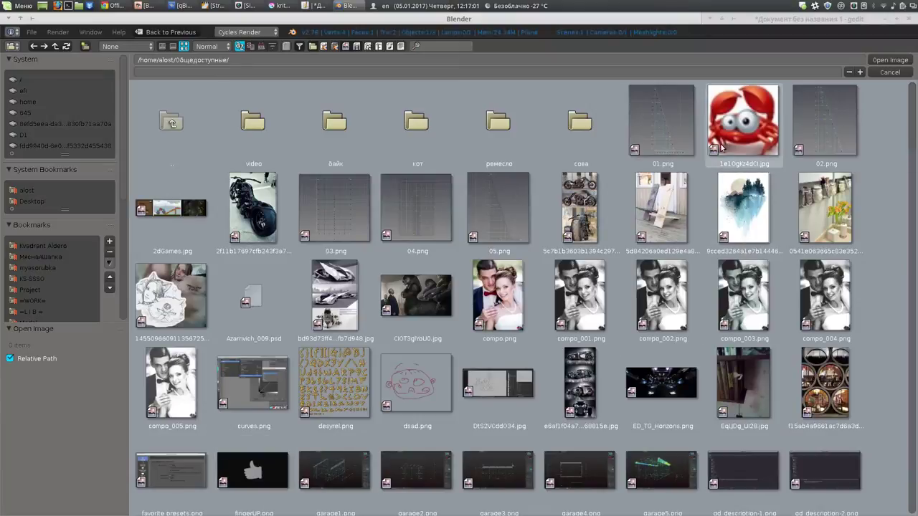
click(261, 46)
double_click(661, 115)
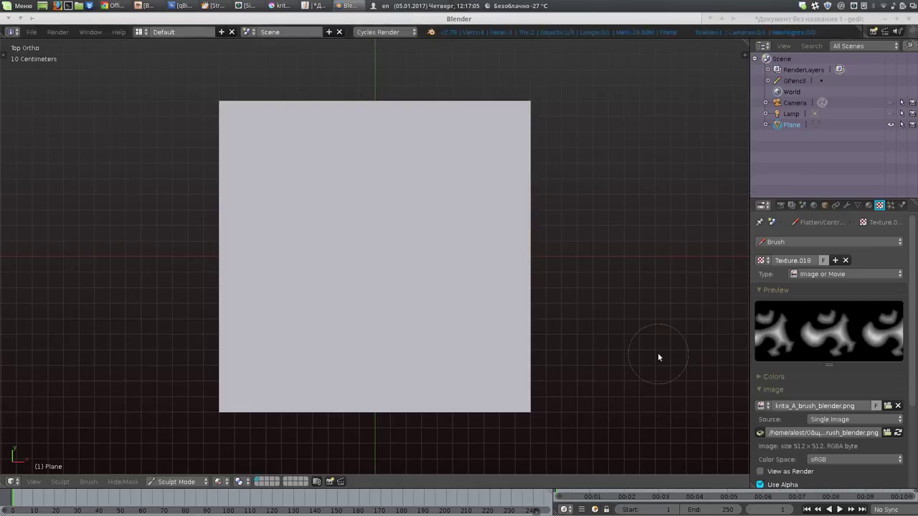
Step: Switch to the Blob sculpt brush and look through the existing texture list
key(t)
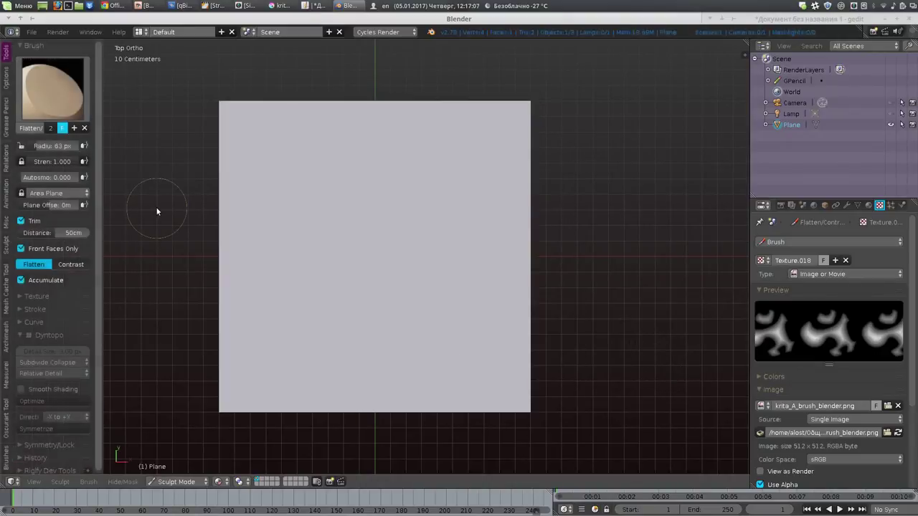
click(53, 88)
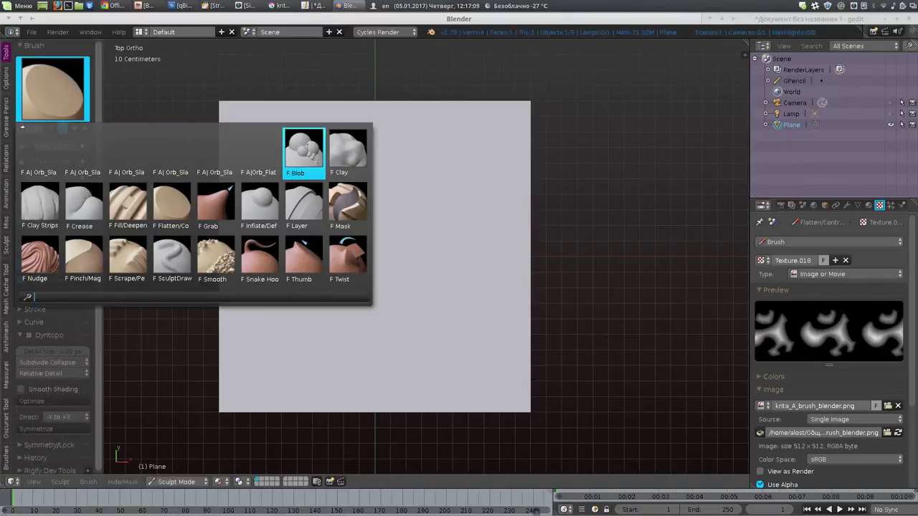
click(307, 148)
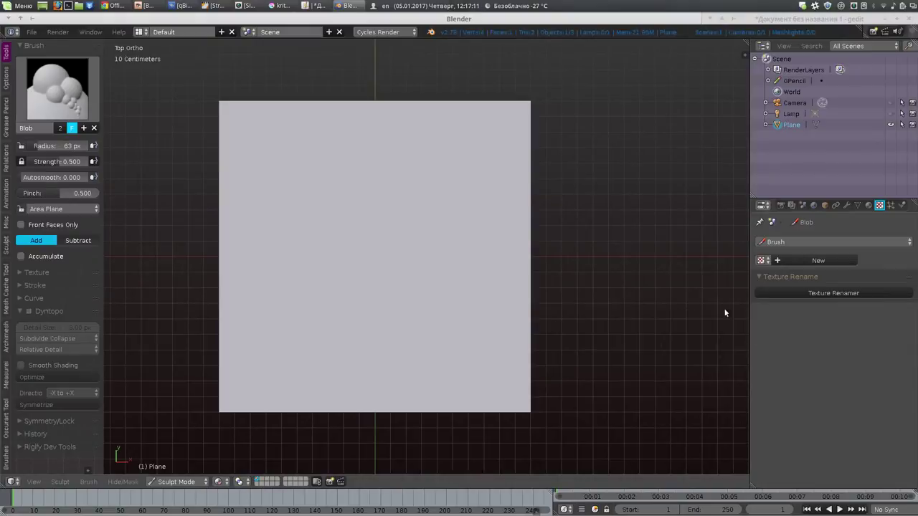
click(762, 260)
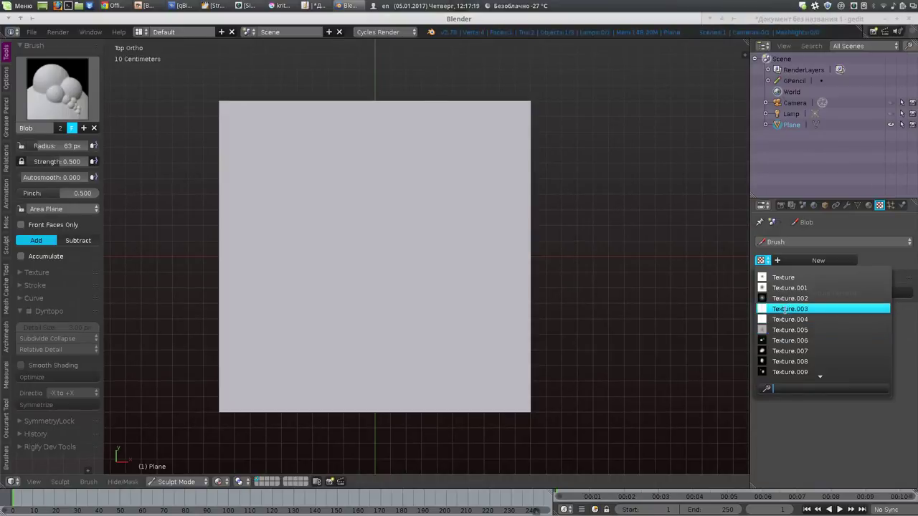
scroll(819, 372, down, 6)
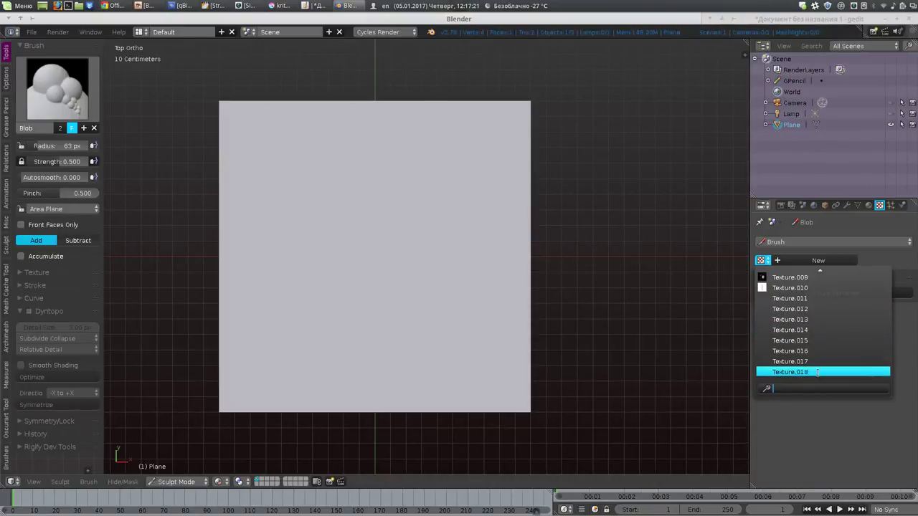
text(bl)
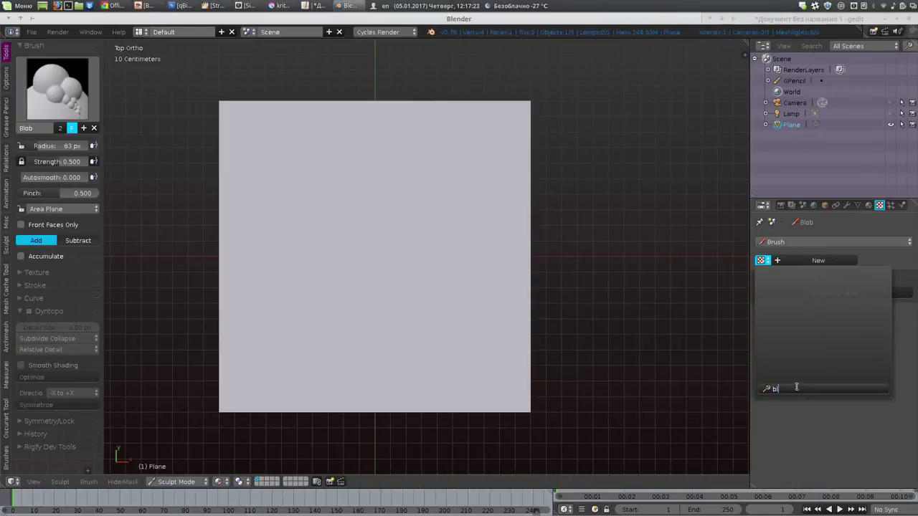
key(BackSpace)
key(BackSpace)
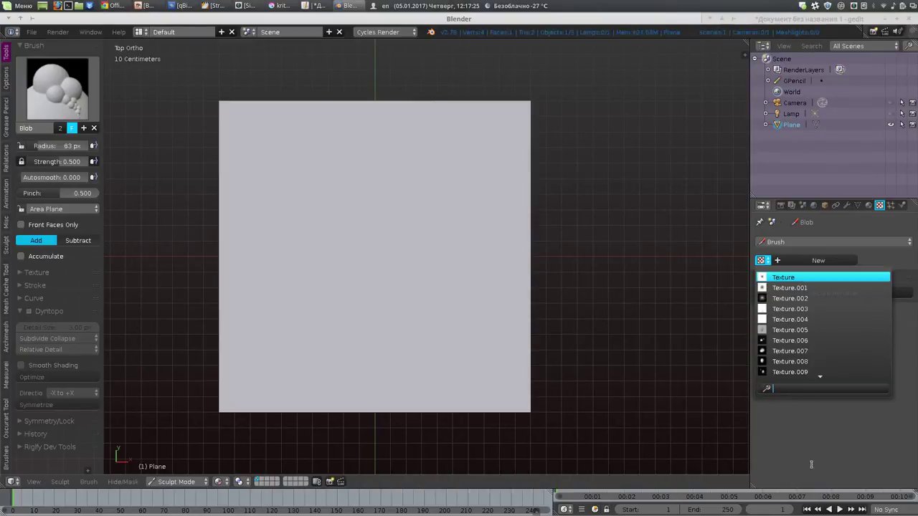
Step: Assign the Krita-made image texture to the Blob brush in the tool shelf
click(20, 272)
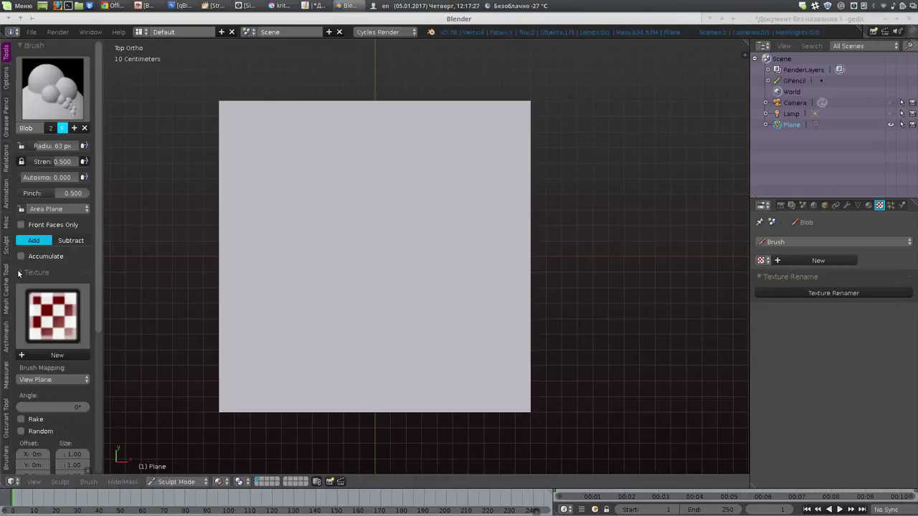
click(35, 307)
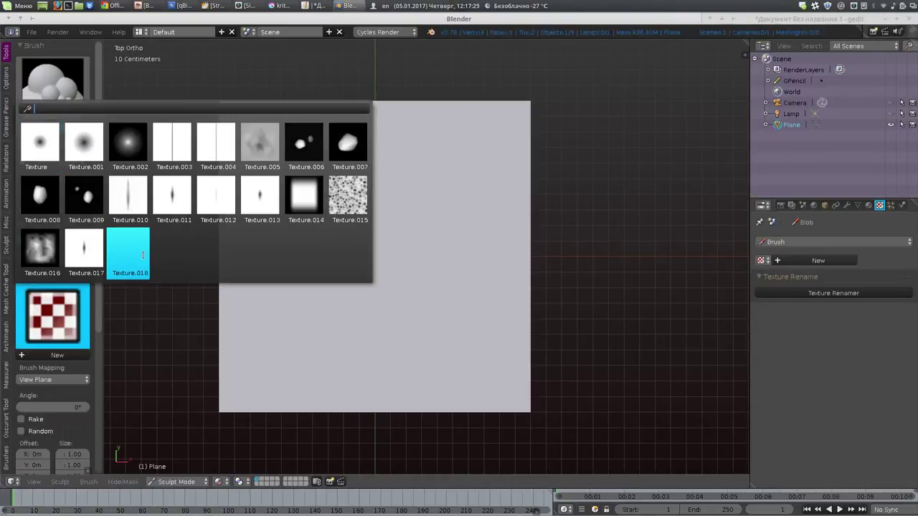
click(142, 253)
scroll(827, 358, down, 3)
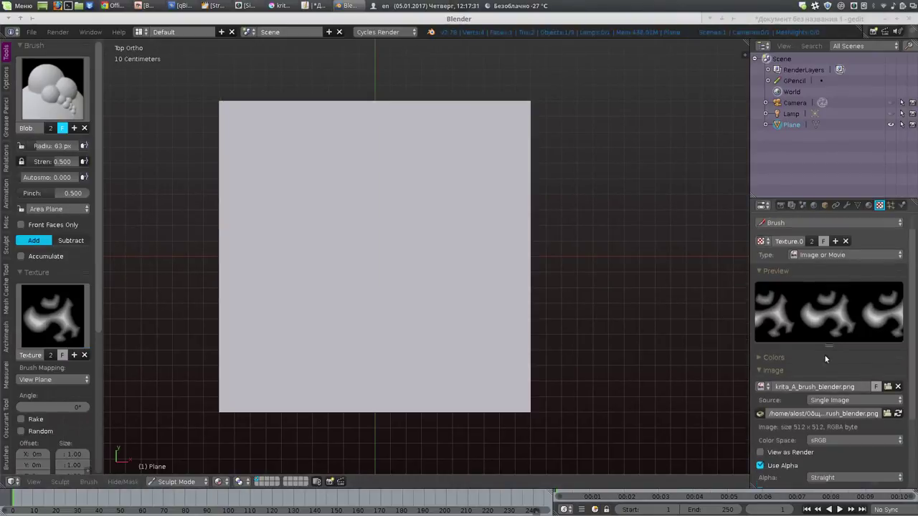
scroll(826, 358, down, 2)
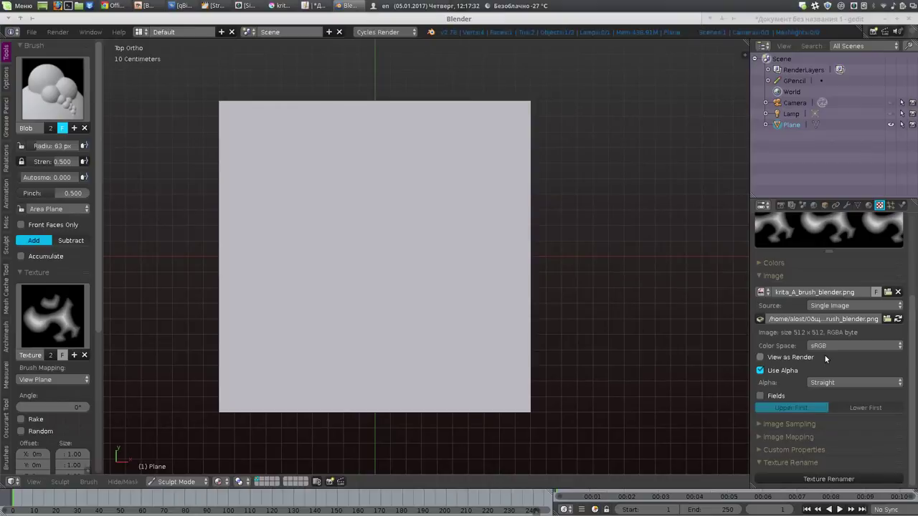
Step: Review the texture's image sampling and mapping options, then bring gedit forward
click(762, 424)
scroll(780, 438, down, 3)
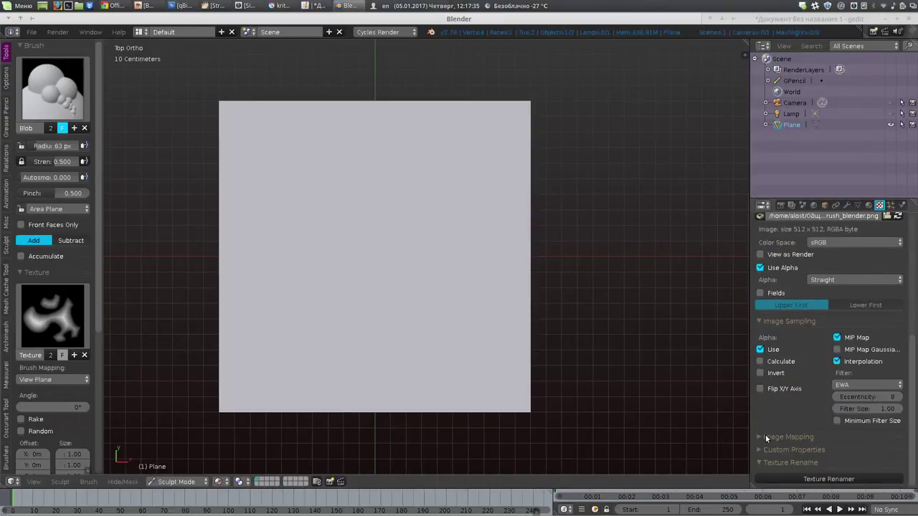
click(780, 437)
scroll(775, 430, down, 4)
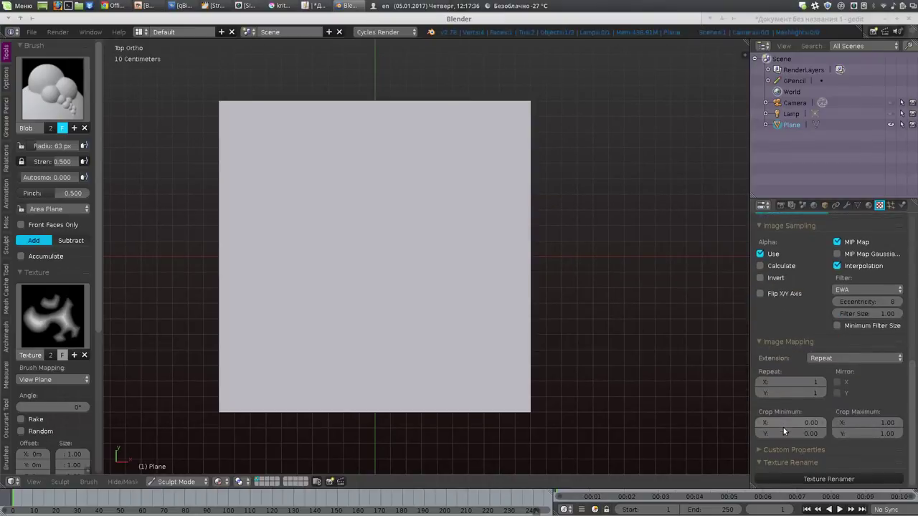
click(759, 342)
click(778, 323)
scroll(784, 335, up, 5)
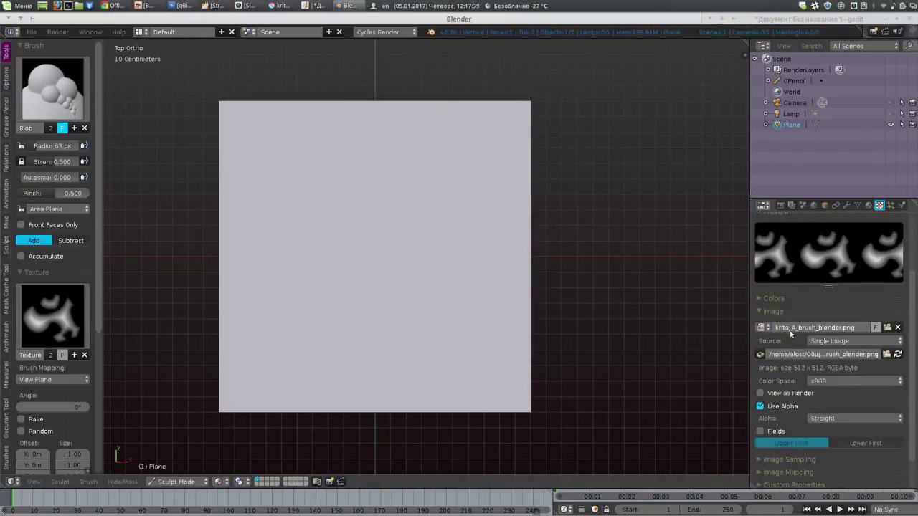
scroll(784, 334, up, 1)
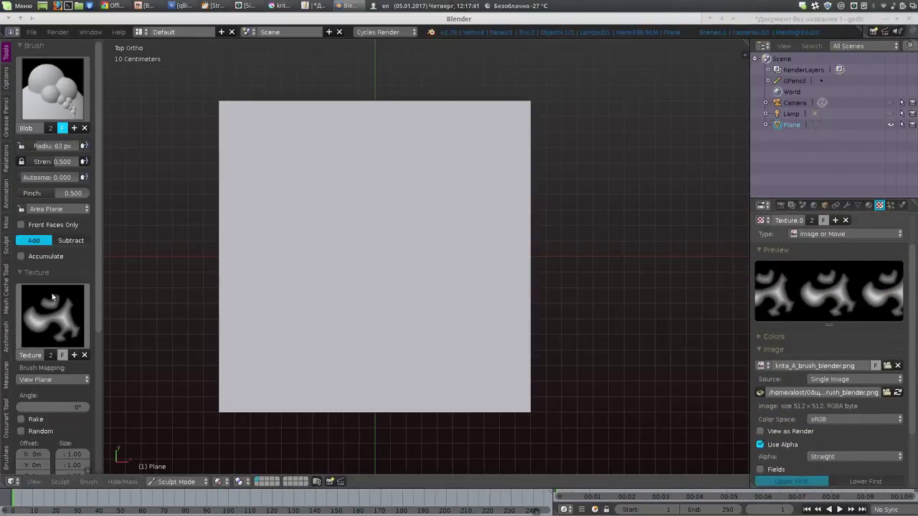
click(317, 6)
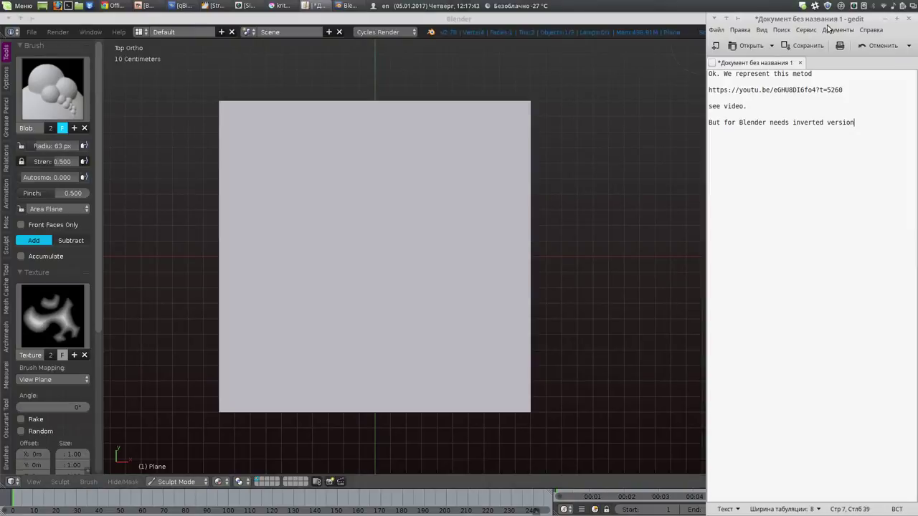
Step: Focus the gedit note and type 'Blob very usefull for my opinion' on a new line
right_click(807, 21)
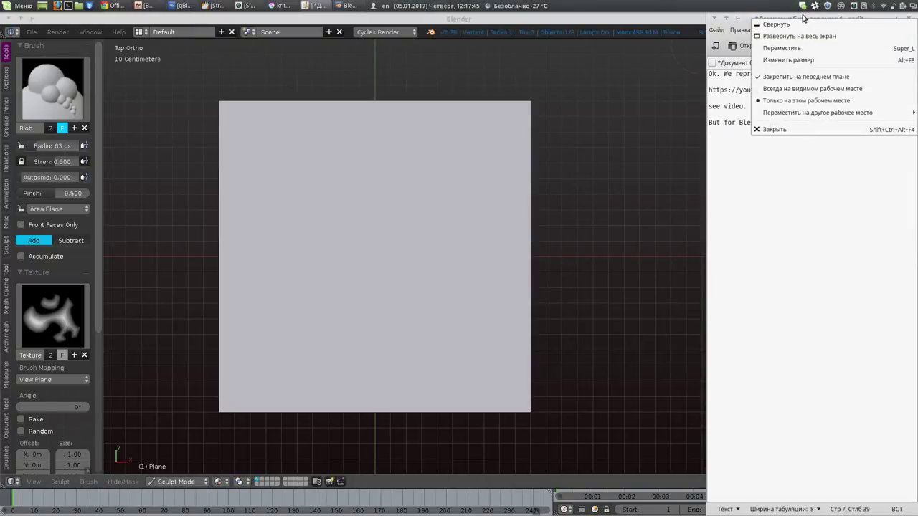
click(775, 208)
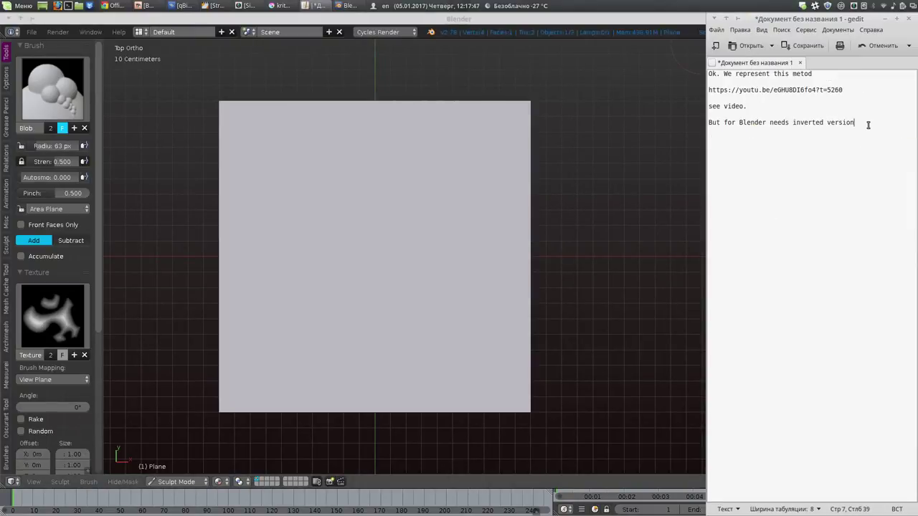
key(Return)
text(Blo)
text(os)
text(t)
key(BackSpace)
key(BackSpace)
key(BackSpace)
key(BackSpace)
text(very )
text(useful)
text(l for )
text(my opi)
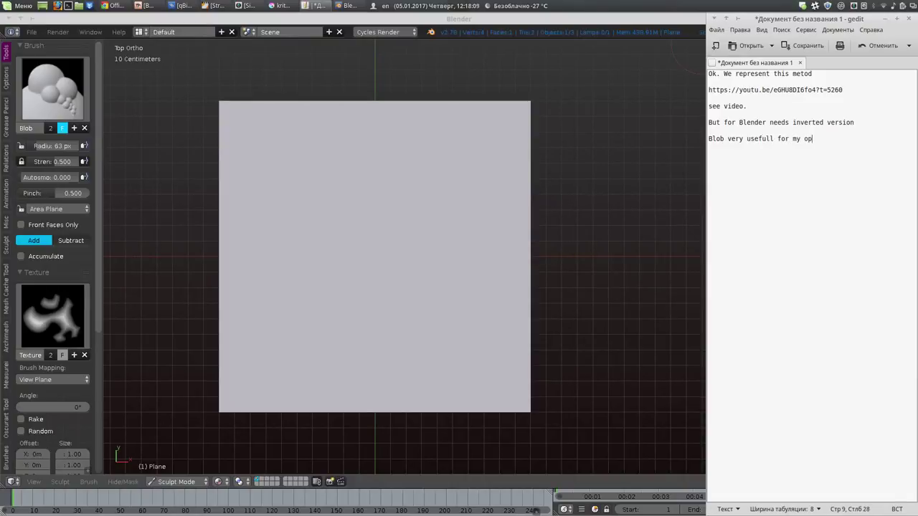
text(nion)
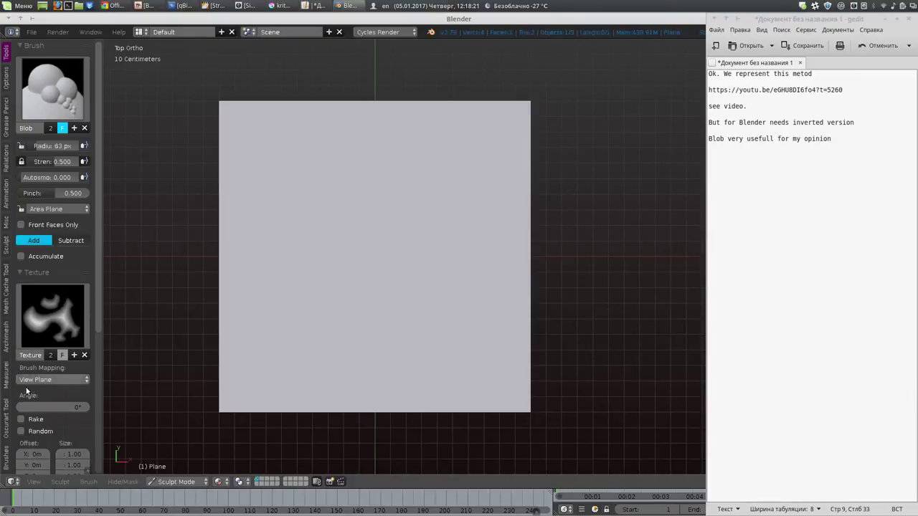
Step: Set the Blob brush texture mapping to Area Plane
click(54, 378)
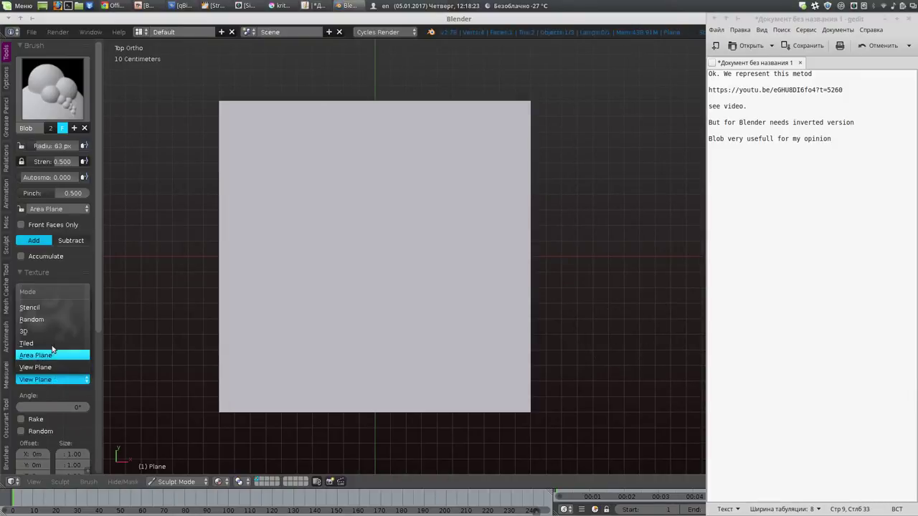
click(54, 355)
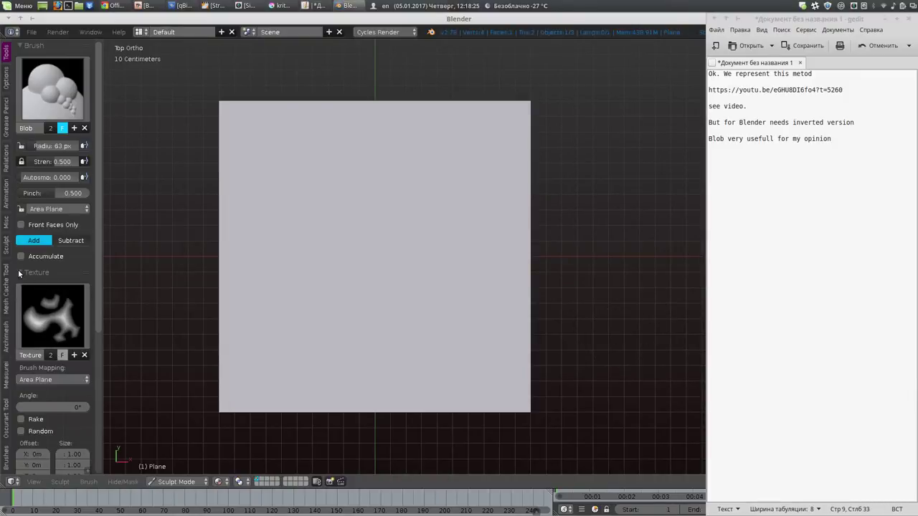
click(22, 274)
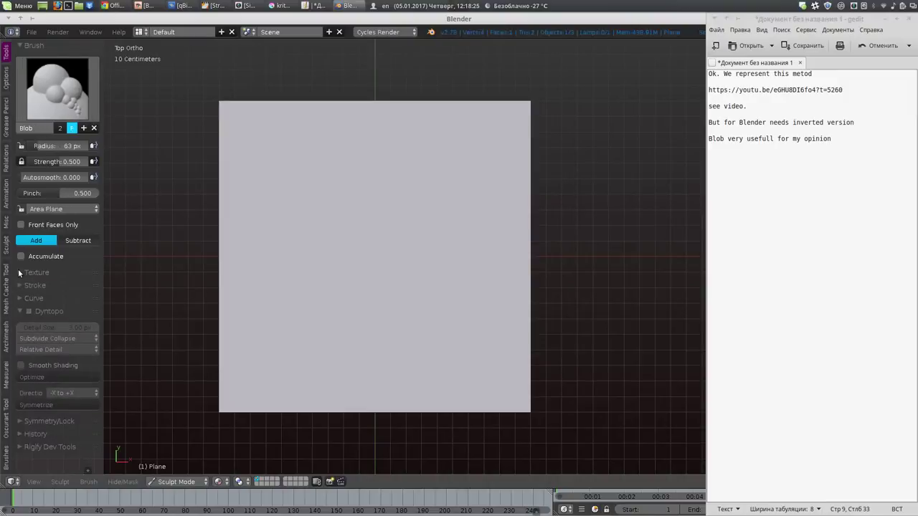
click(20, 421)
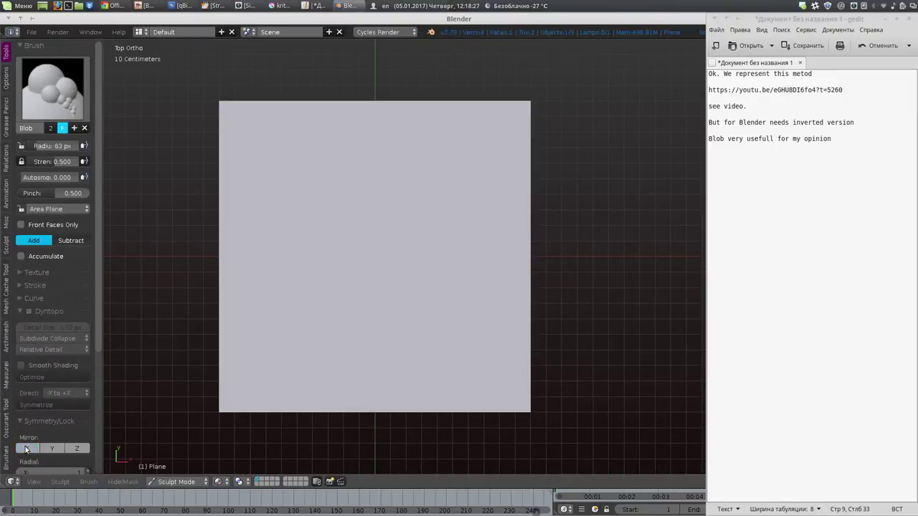
Step: Raise the Blob brush strength to 1.000 and enable Dyntopo
click(20, 299)
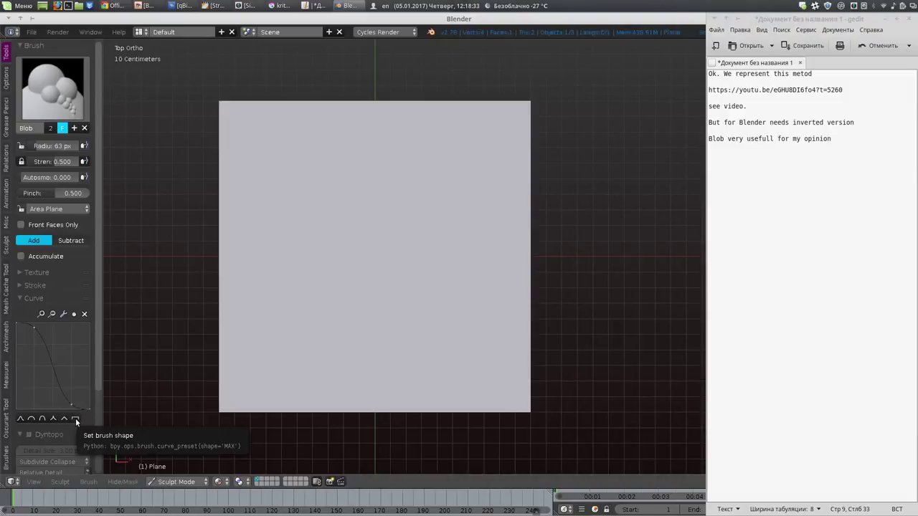
click(20, 297)
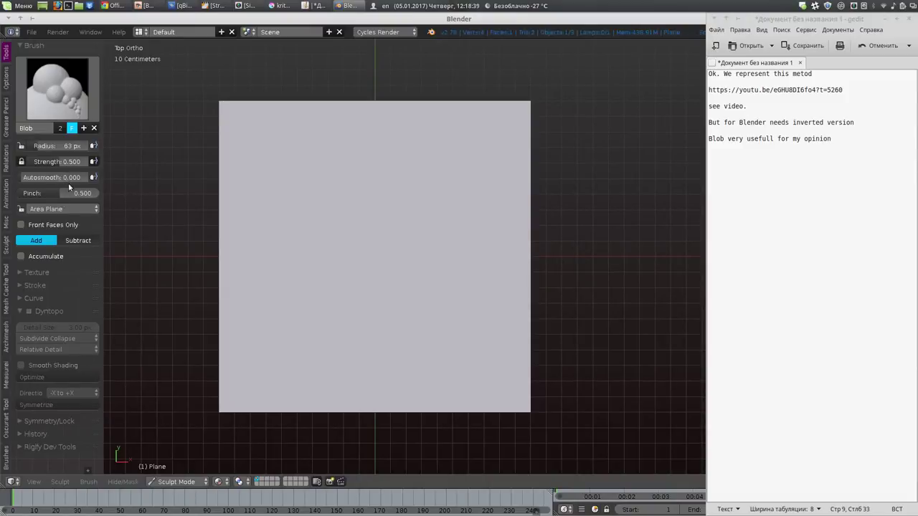
drag(72, 162, 106, 209)
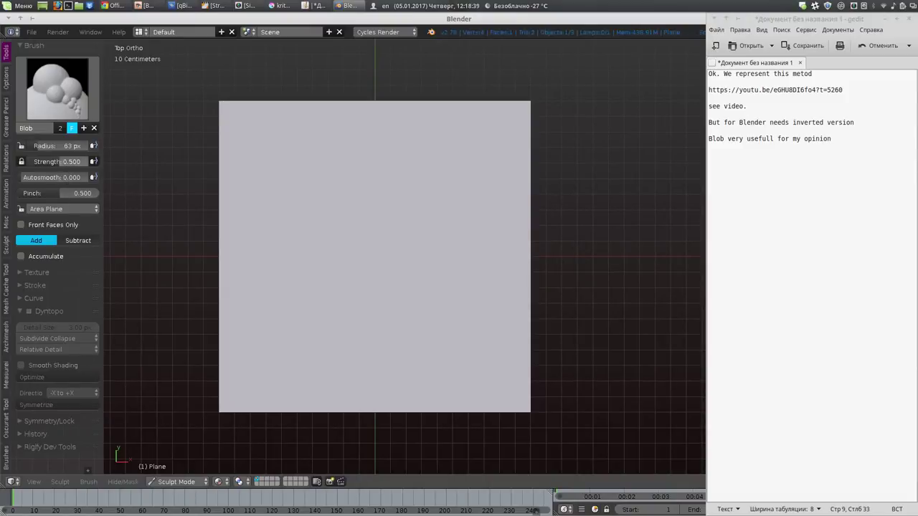
click(29, 312)
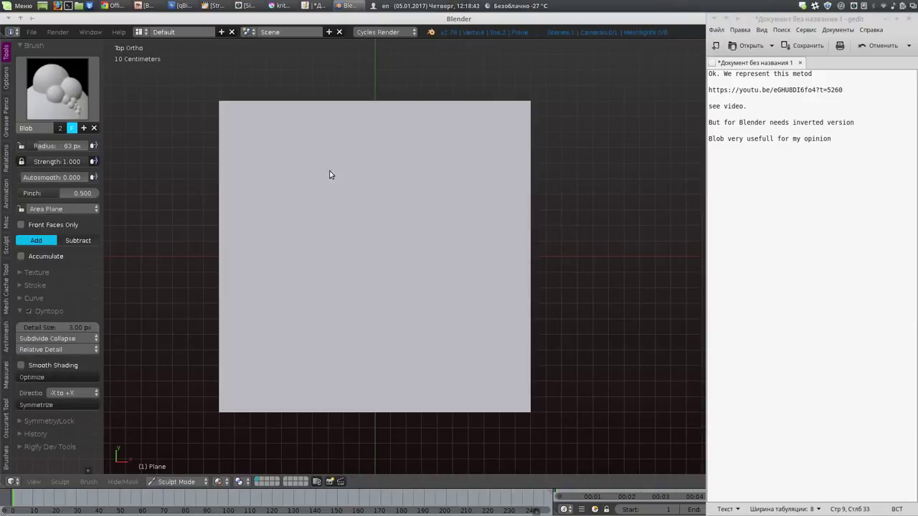
Step: Stamp the Krita texture's S-shaped relief with a 191 px Blob brush and orbit to inspect it
scroll(274, 152, up, 3)
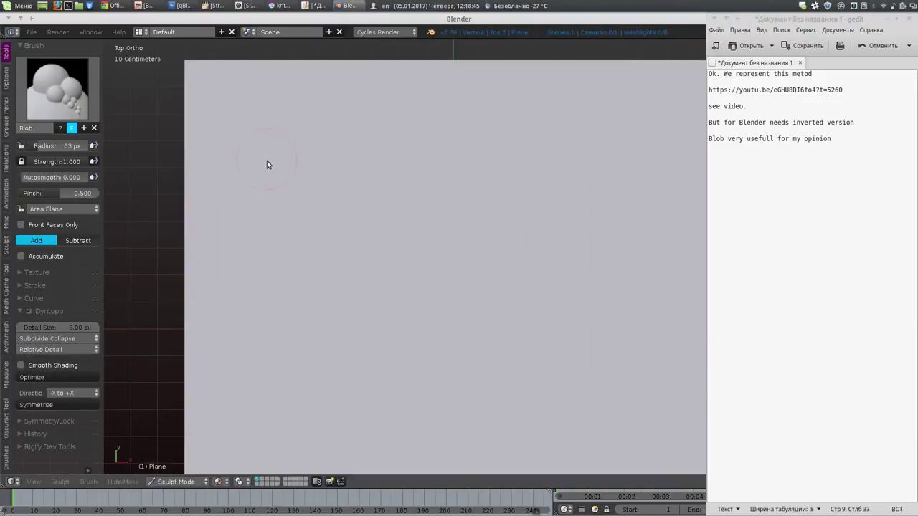
mouse_move(266, 161)
mouse_down()
mouse_move(322, 195)
mouse_move(308, 182)
mouse_move(328, 240)
mouse_up()
key(ctrl+z)
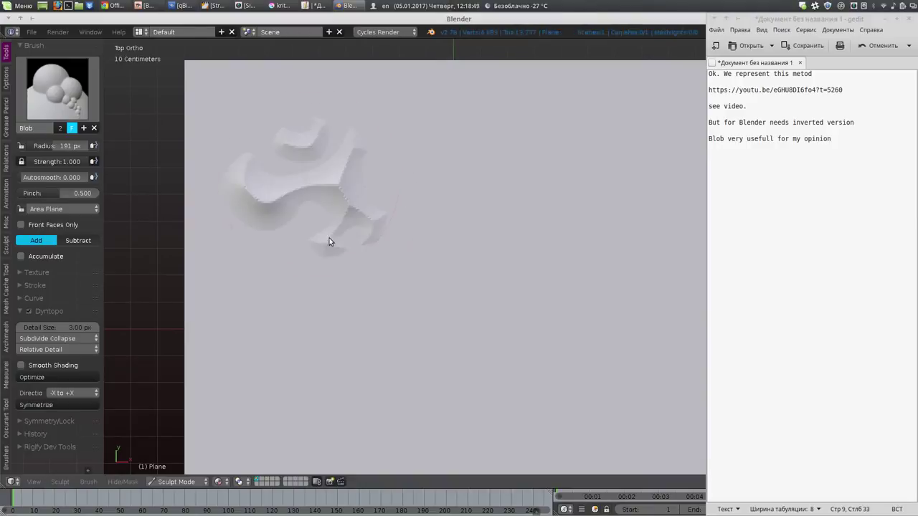
mouse_move(409, 352)
mouse_down()
mouse_move(373, 332)
mouse_move(365, 287)
mouse_move(387, 274)
mouse_move(345, 220)
mouse_move(323, 271)
mouse_move(375, 230)
mouse_move(359, 260)
mouse_up()
Step: Return to the top-down view and turn on Smooth Shading
scroll(362, 261, up, 2)
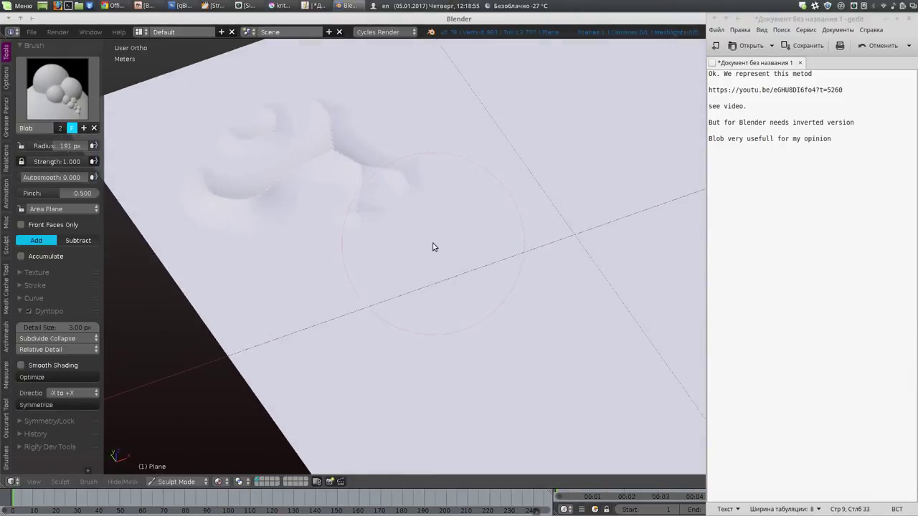
scroll(433, 248, up, 3)
mouse_move(432, 247)
mouse_down()
mouse_move(471, 211)
mouse_move(449, 237)
mouse_move(395, 258)
mouse_up()
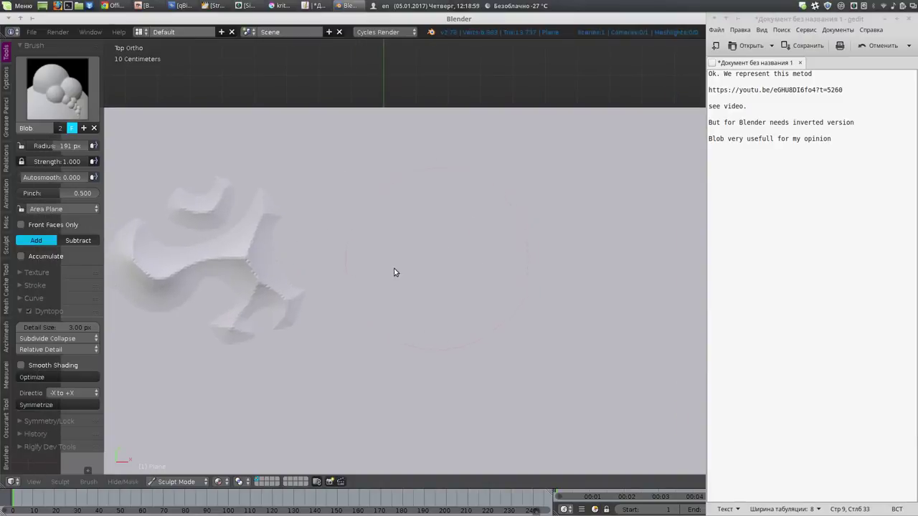
click(22, 366)
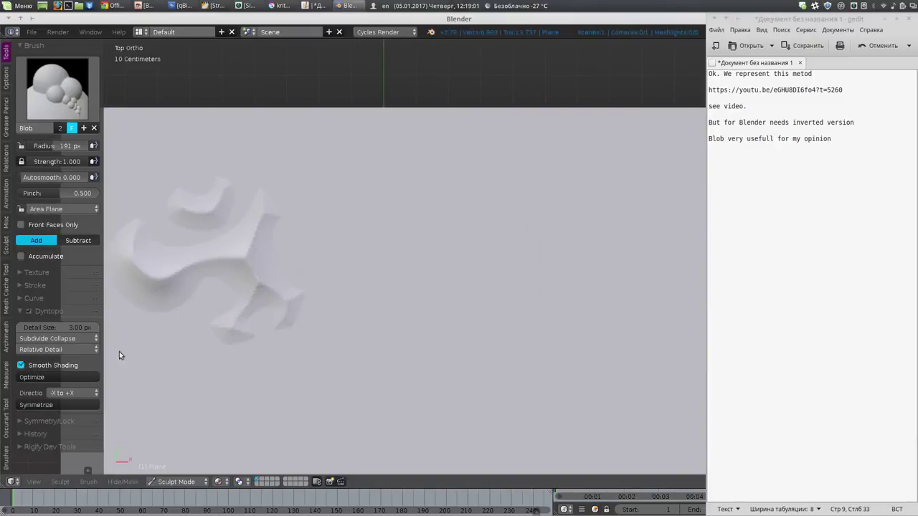
Step: Set brush strength to 1.5 and stamp a second texture shape on the plane
click(856, 147)
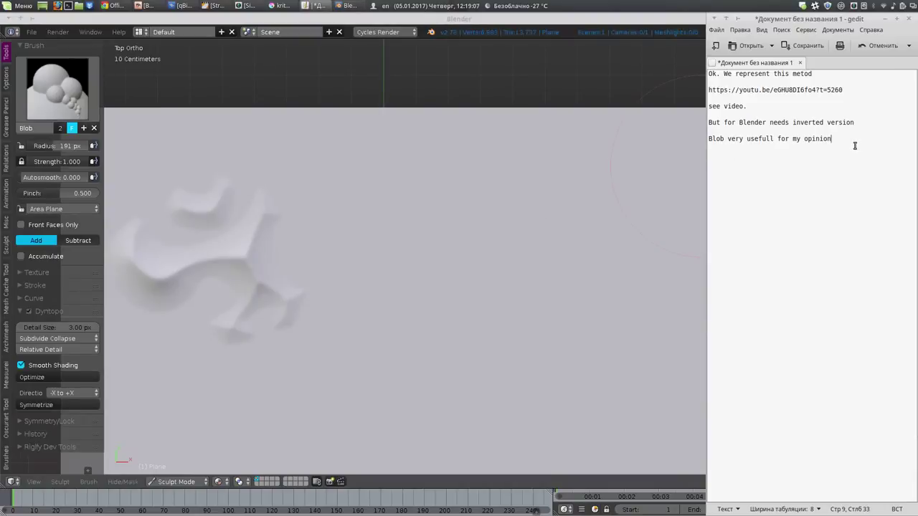
right_click(55, 162)
click(55, 161)
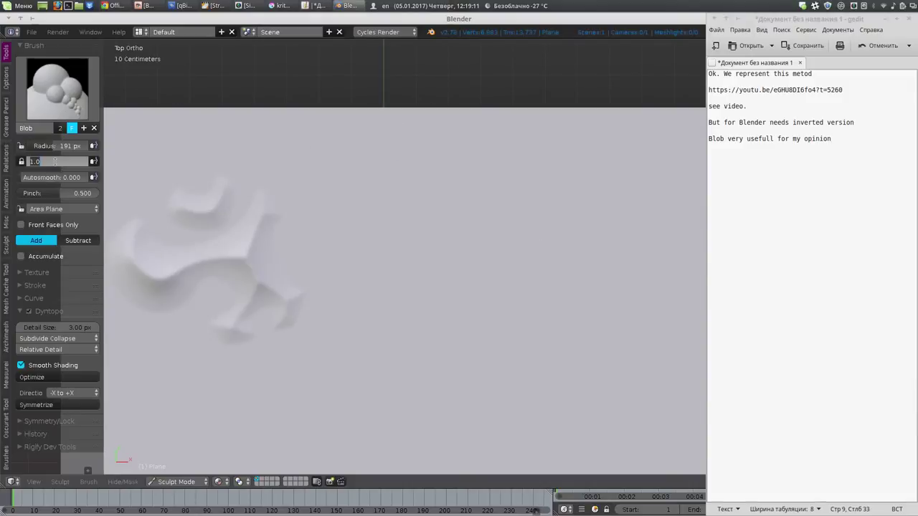
text(1)
key(Return)
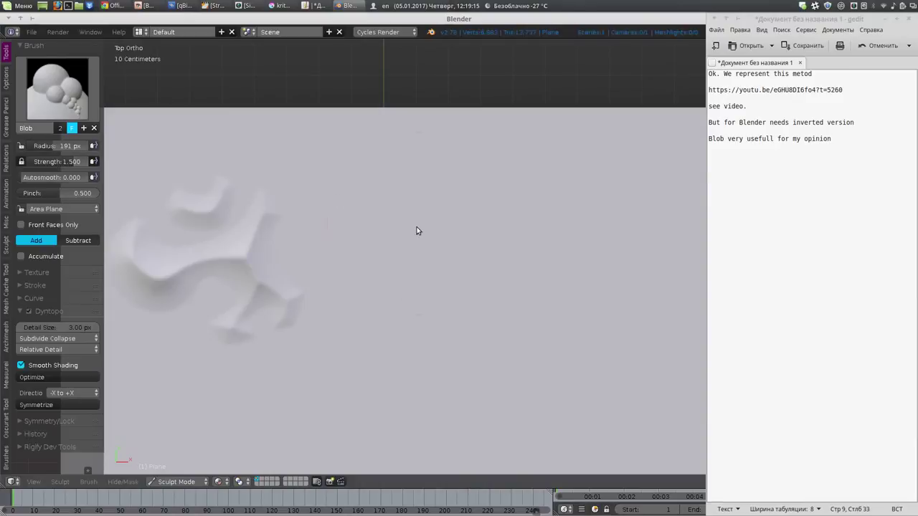
click(450, 257)
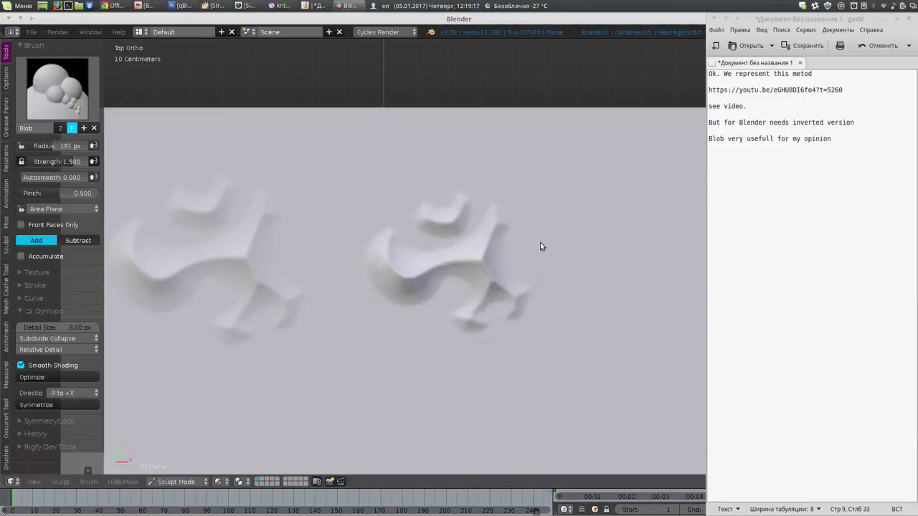
mouse_move(450, 256)
mouse_down()
mouse_move(526, 222)
mouse_move(365, 243)
mouse_up()
Step: Set brush strength to 2 and stamp a stronger shape at the lower left
click(68, 166)
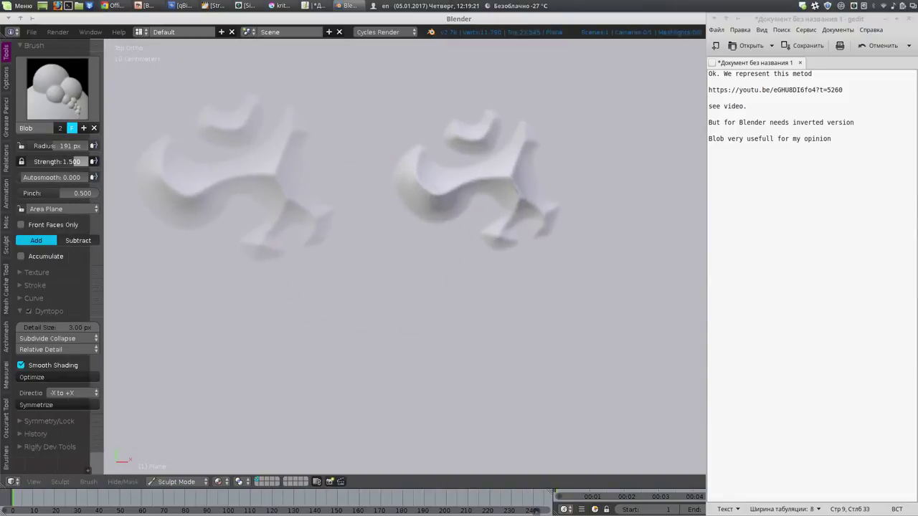
text(2)
key(Return)
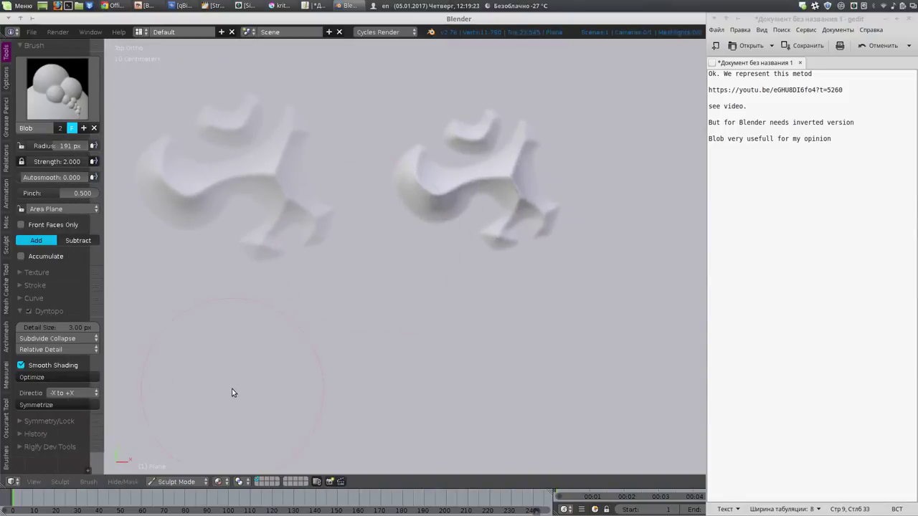
click(232, 389)
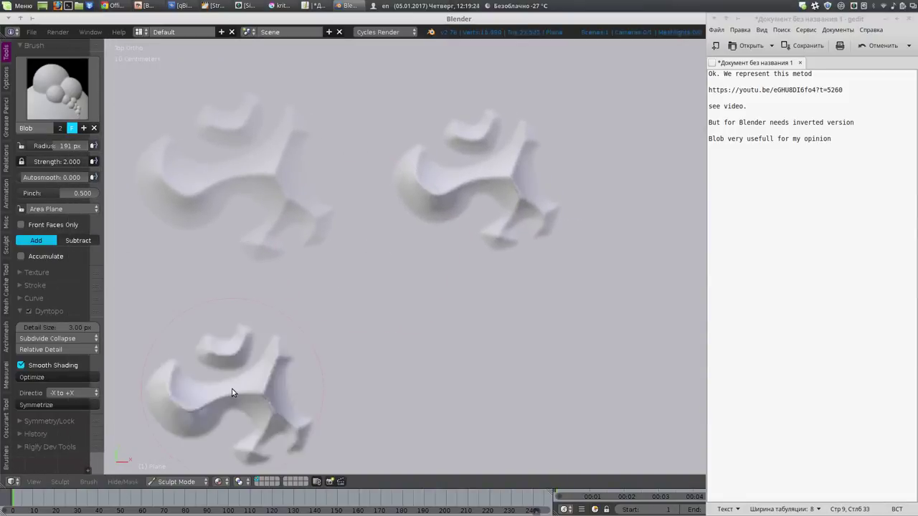
Step: Set brush strength to 5 and stamp a shape on the plane's lower-right area
click(60, 159)
text(5)
key(Return)
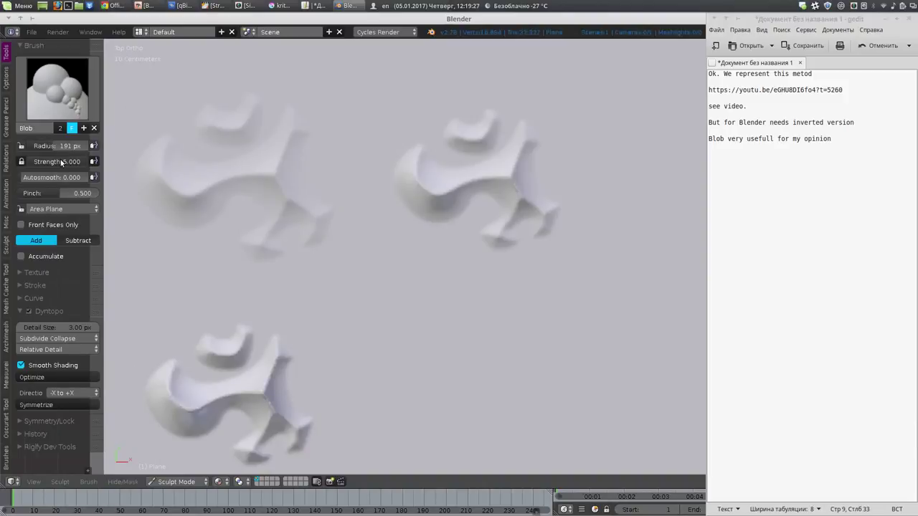
click(502, 396)
Step: Start a new paragraph in the gedit notes, typing and then erasing 'fun'
click(766, 195)
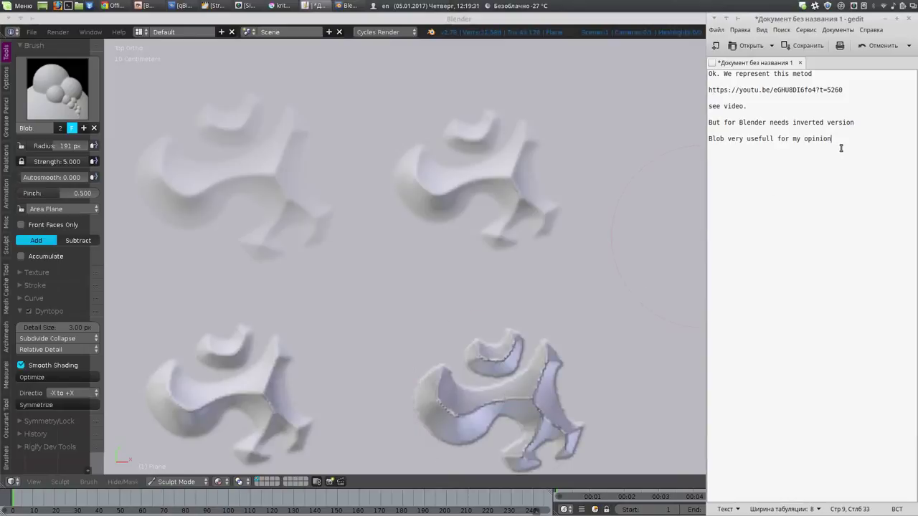
key(Return)
key(Return)
text(fun)
key(BackSpace)
key(BackSpace)
key(BackSpace)
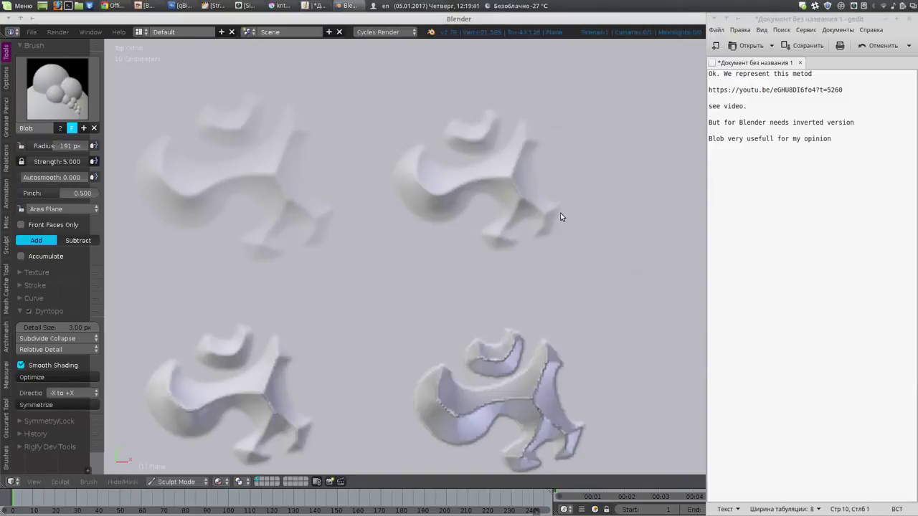
scroll(487, 208, down, 2)
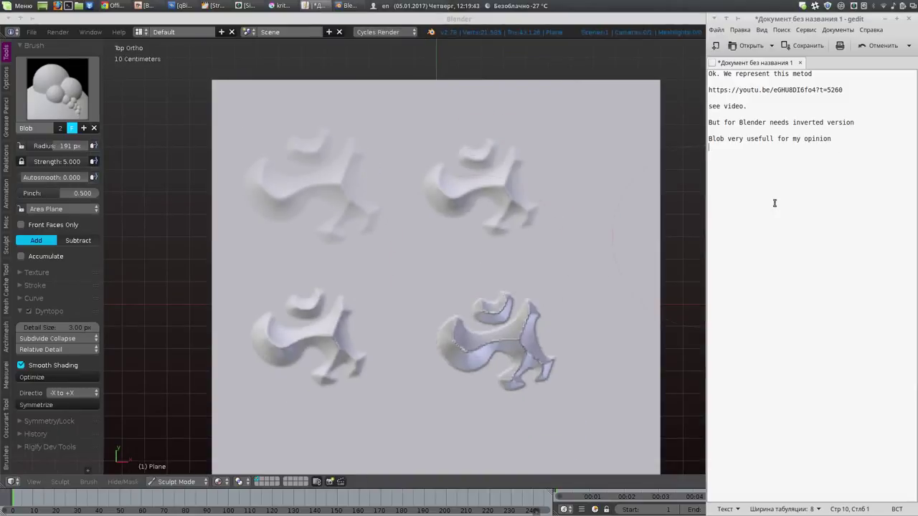
Step: Add 'You are ready?))))' to the notes, then tilt the view to show the tall peaks
key(Return)
text(u are rea)
text(dy&)
key(BackSpace)
text()))))
click(399, 292)
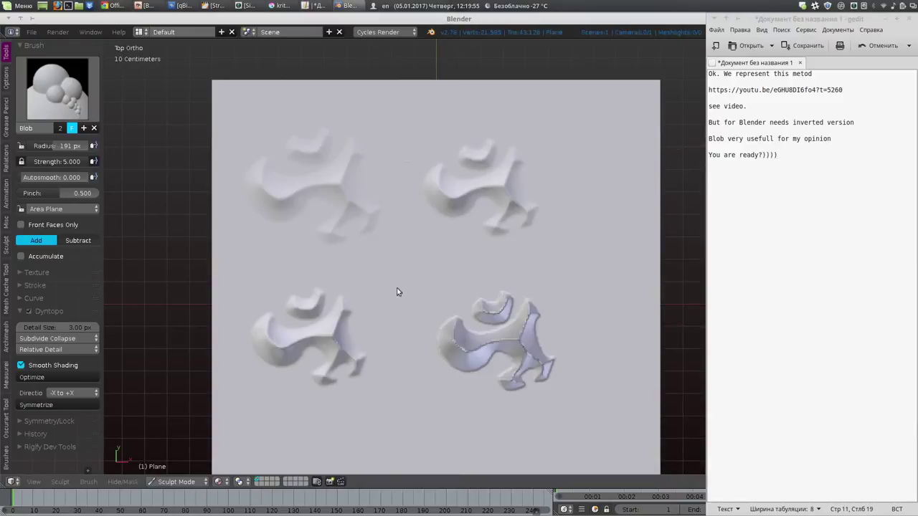
mouse_move(609, 304)
mouse_down()
mouse_move(615, 202)
mouse_move(597, 261)
mouse_move(554, 284)
mouse_move(550, 299)
mouse_move(483, 307)
mouse_move(497, 300)
mouse_move(484, 317)
mouse_move(535, 316)
mouse_move(402, 332)
mouse_move(498, 328)
mouse_up()
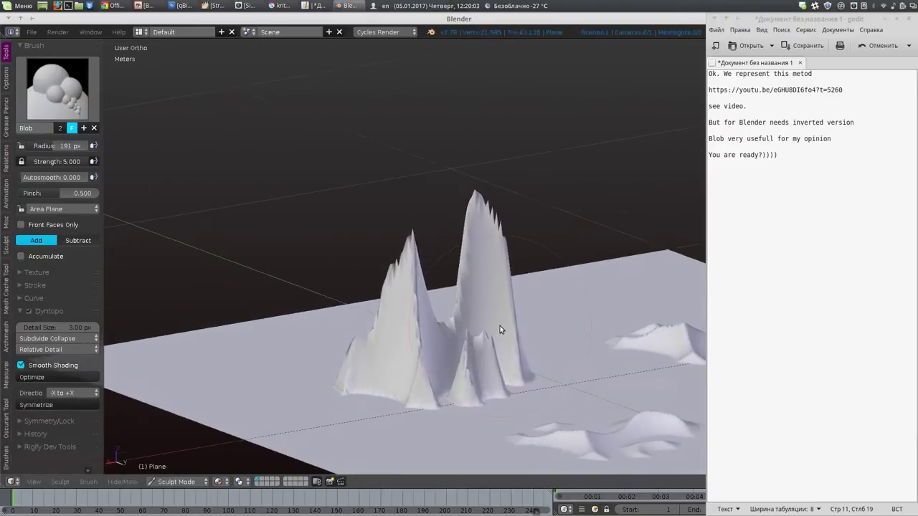
Step: Add 'We have mountain!))' to the notes, then orbit and zoom around the sculpted peaks
click(759, 183)
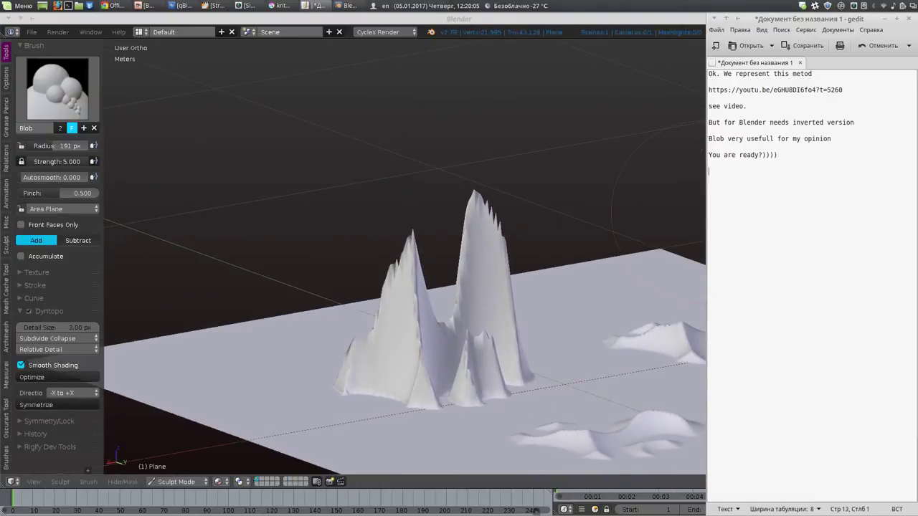
text(We ha)
text(ve moun)
text(tain)
text(!)))
click(515, 249)
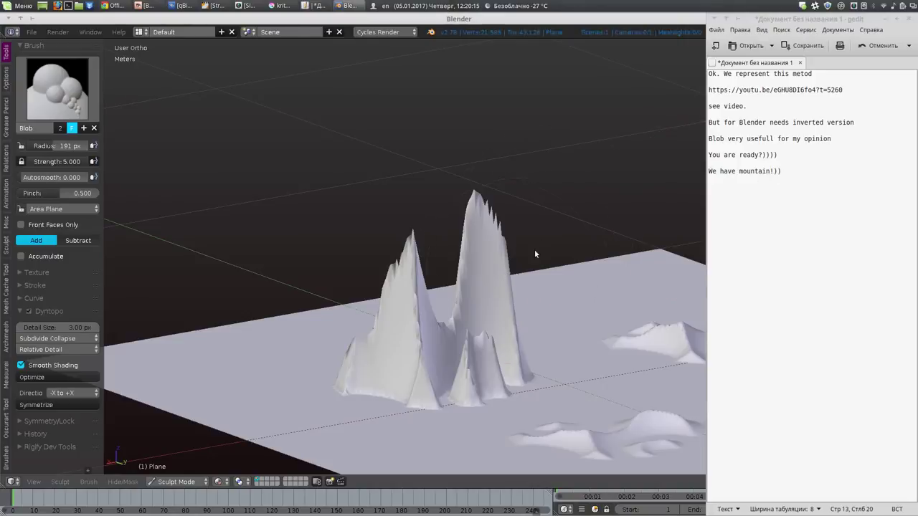
mouse_move(563, 270)
mouse_down()
mouse_move(274, 281)
mouse_move(417, 256)
mouse_up()
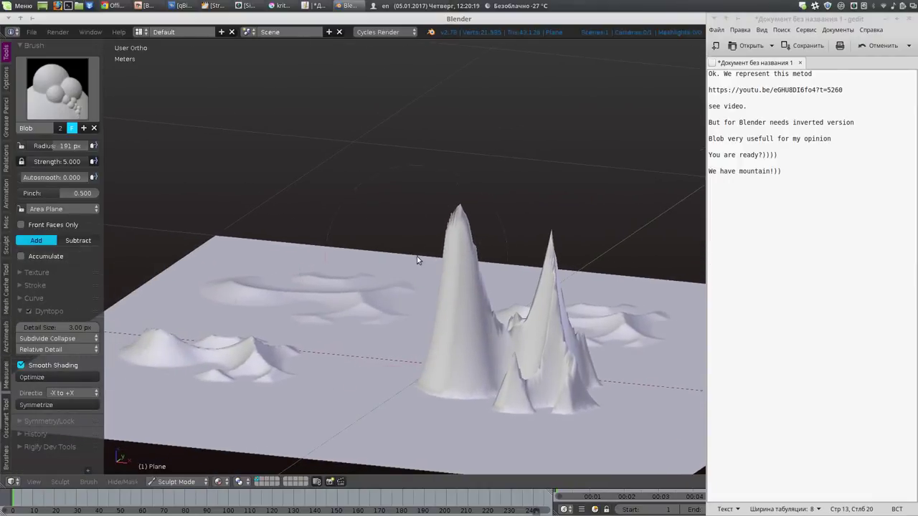
mouse_move(419, 307)
mouse_down()
mouse_move(443, 337)
mouse_move(430, 349)
mouse_move(488, 246)
mouse_move(432, 286)
mouse_move(308, 301)
mouse_move(447, 287)
mouse_move(424, 292)
mouse_up()
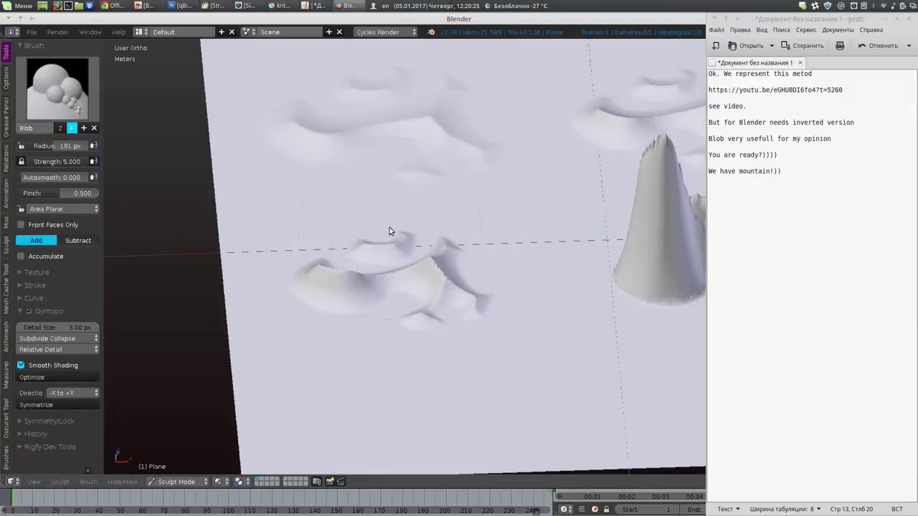
Step: Circle two shallow stamps with red annotation marks and lower the brush strength to 1
drag(389, 226, 294, 310)
drag(348, 349, 308, 240)
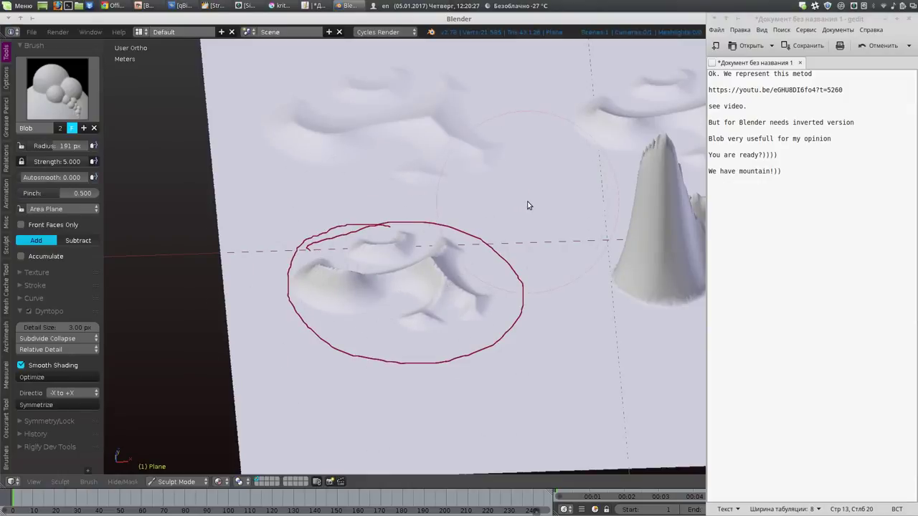
mouse_move(530, 205)
mouse_down()
mouse_move(543, 208)
mouse_move(460, 285)
mouse_move(531, 218)
mouse_move(517, 241)
mouse_move(535, 232)
mouse_up()
mouse_move(540, 123)
mouse_down()
mouse_move(501, 224)
mouse_move(543, 112)
mouse_move(520, 116)
mouse_up()
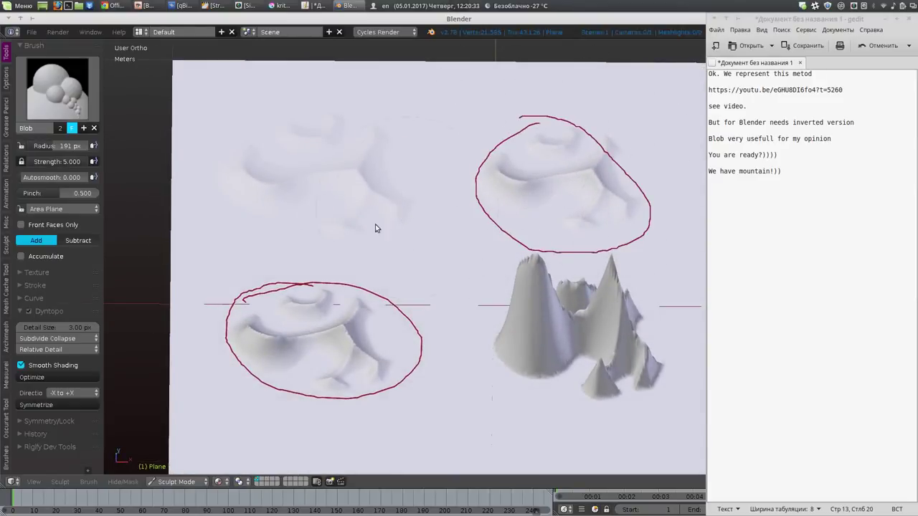
mouse_move(79, 162)
mouse_down()
mouse_move(60, 163)
mouse_move(89, 162)
mouse_up()
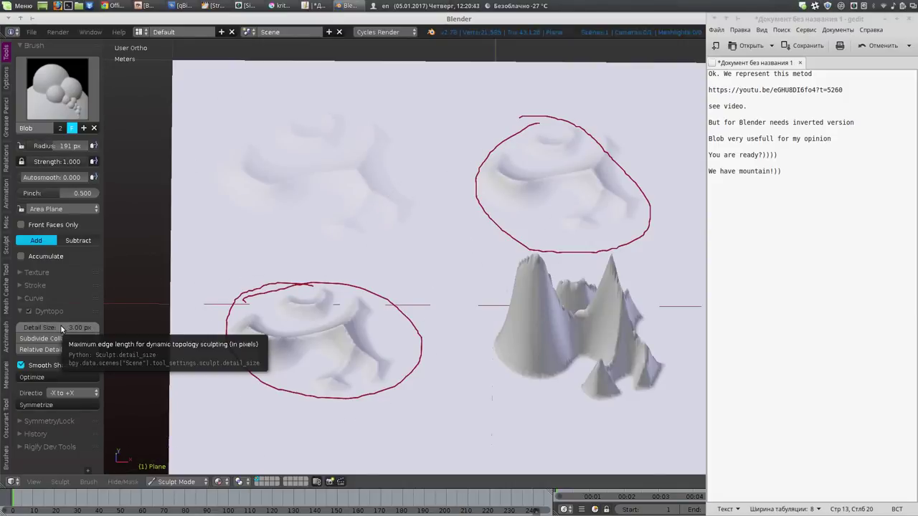
Step: Set the dynamic topology detail size to 2 px
key(ctrl+z)
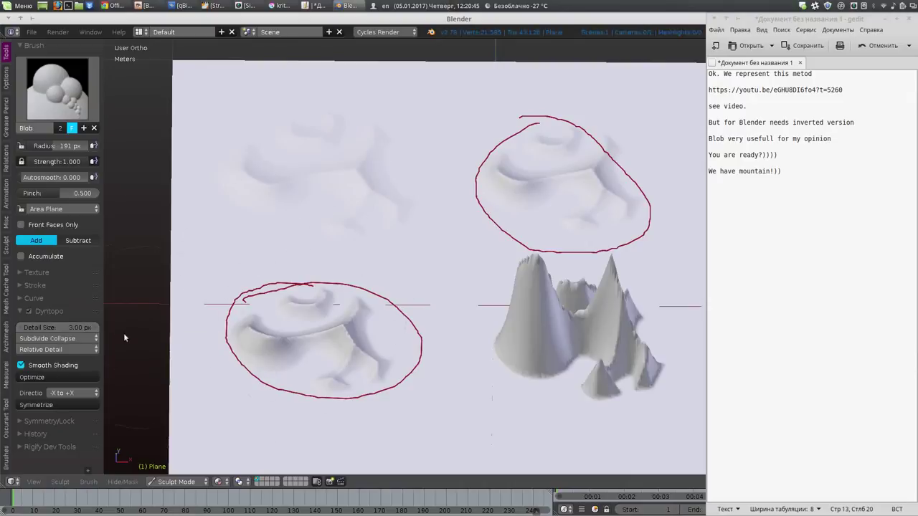
click(60, 327)
text(2)
key(Return)
Step: Clear the red annotation marks from the view sidebar
key(n)
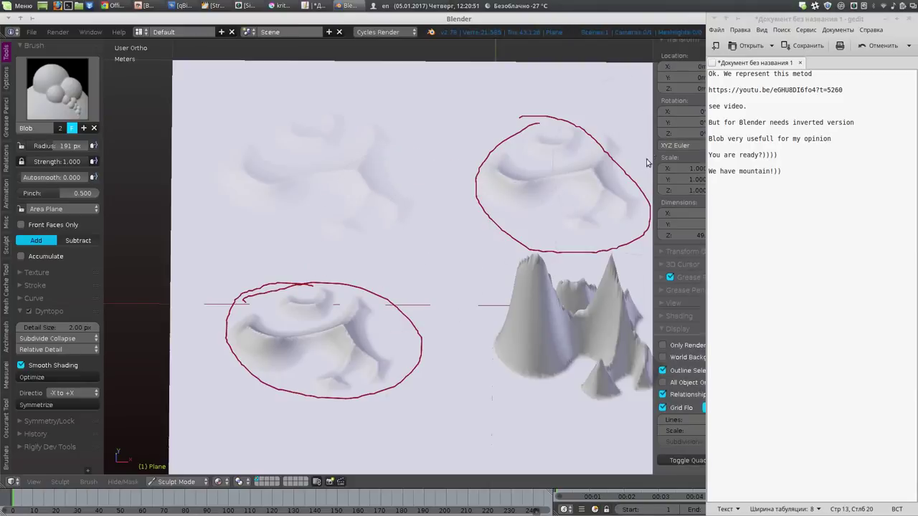
click(670, 276)
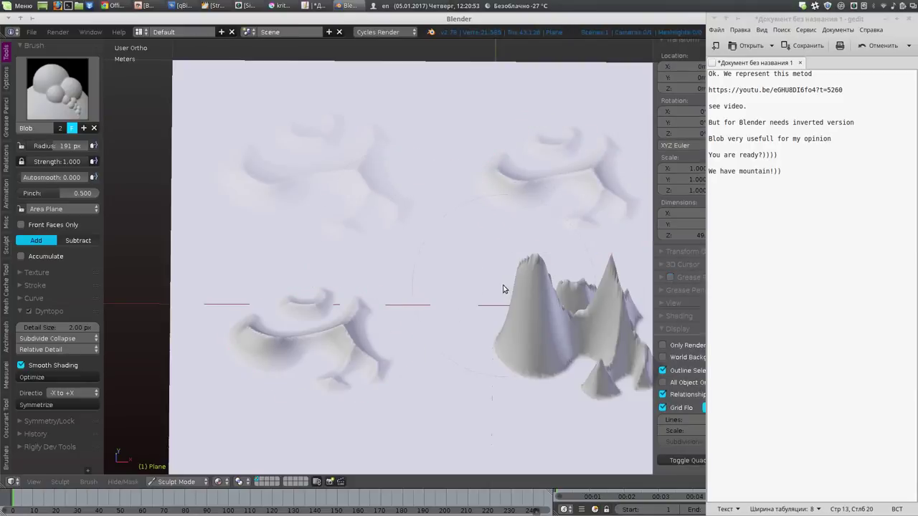
key(n)
Step: Undo the sculpt strokes back to a single shallow stamp and tilt the view to check it
key(ctrl+z)
key(ctrl+z)
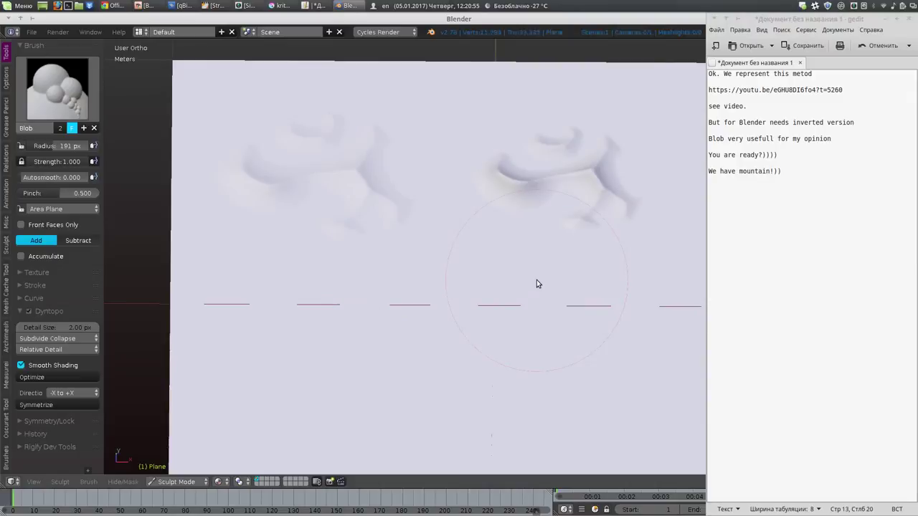
key(ctrl+z)
key(ctrl+z)
key(ctrl+shift+z)
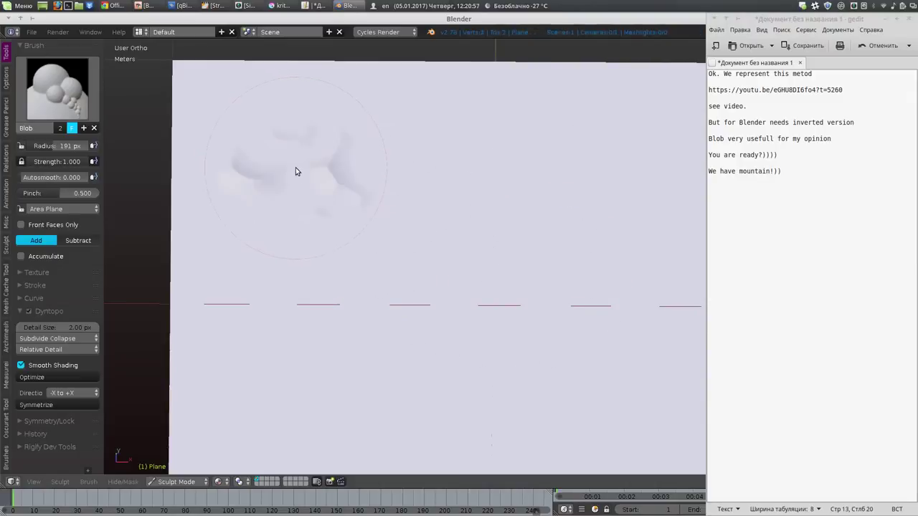
key(ctrl+shift+z)
mouse_move(409, 241)
mouse_down()
mouse_move(381, 289)
mouse_move(422, 248)
mouse_move(420, 194)
mouse_up()
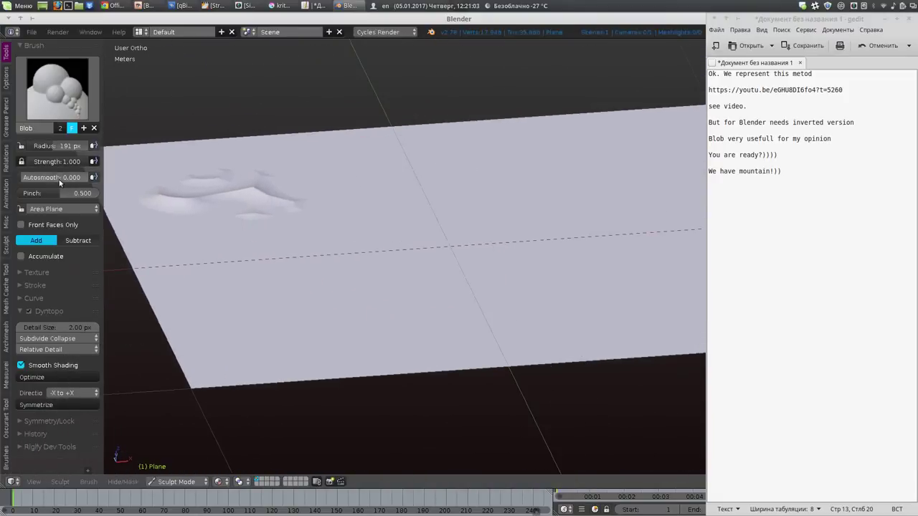
Step: At strength 1.5, clear the plane, stamp one Blob texture shape and orbit to a low side view
click(57, 159)
text(1.5)
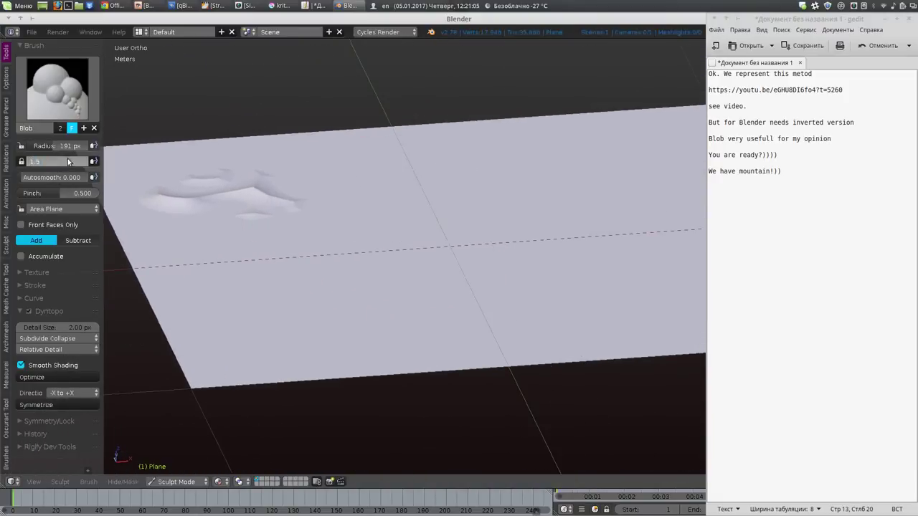
key(Return)
key(ctrl+z)
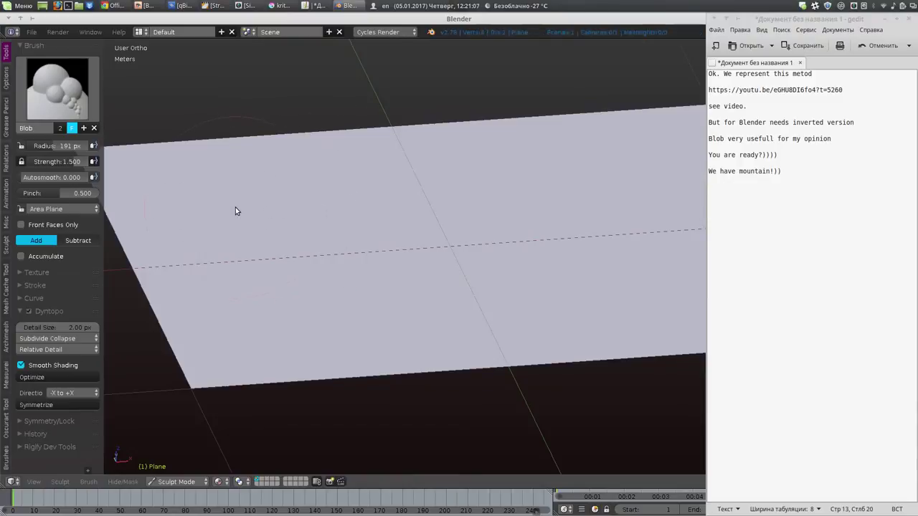
drag(237, 202, 246, 225)
mouse_move(403, 206)
mouse_down()
mouse_move(359, 231)
mouse_move(308, 237)
mouse_move(427, 239)
mouse_up()
drag(408, 299, 347, 256)
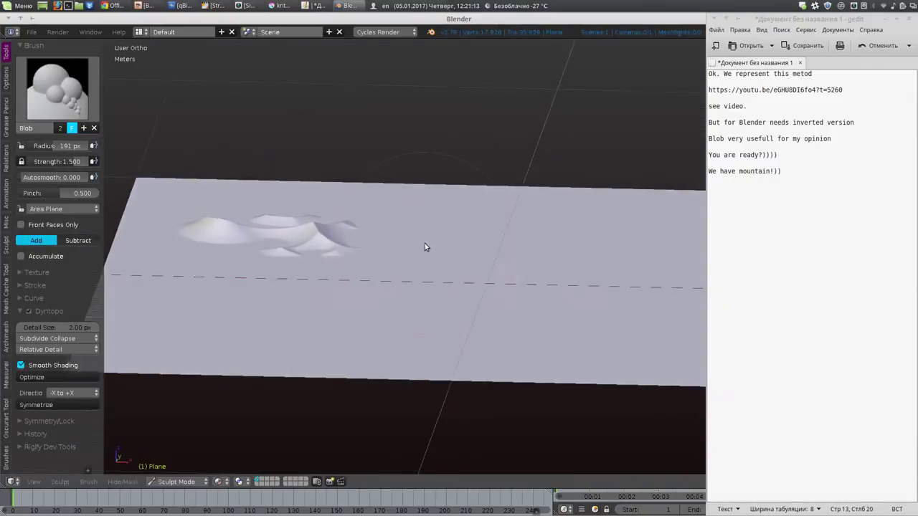
drag(347, 256, 463, 253)
Step: Add 'Yep! Cool result!' as a new paragraph in the gedit notes
click(811, 190)
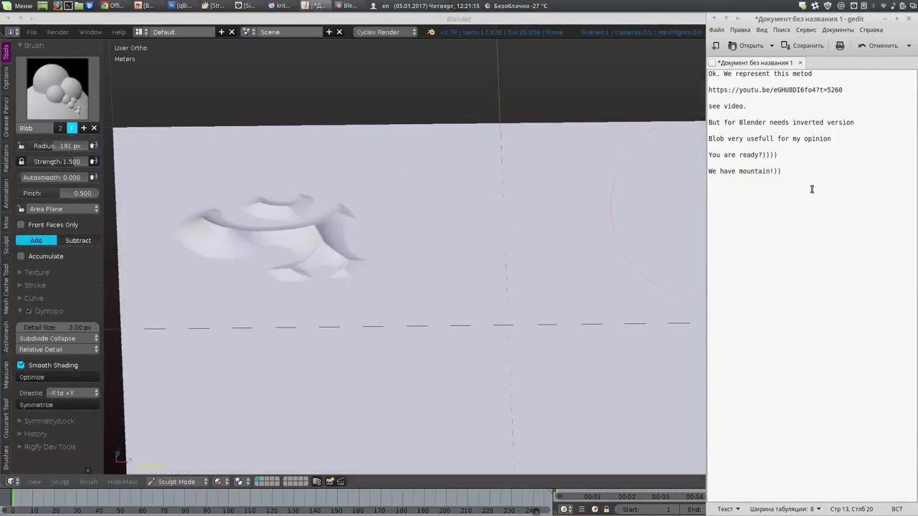
key(Return)
key(Return)
text(Ye)
text(p! Coo)
text(l resu)
text(lt!)
key(Return)
key(Return)
text(I)
text(t's al)
text(l, )
text(folk)
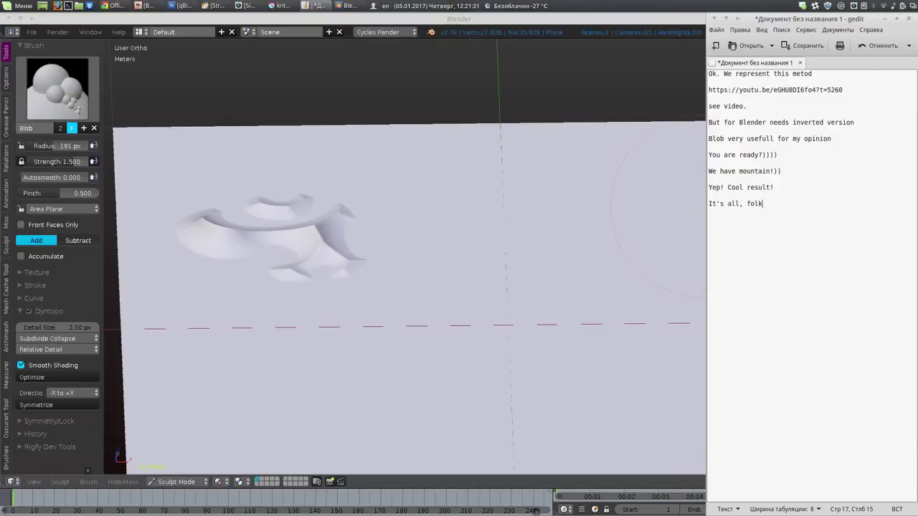
text(s! )
text(B)
text(ye)
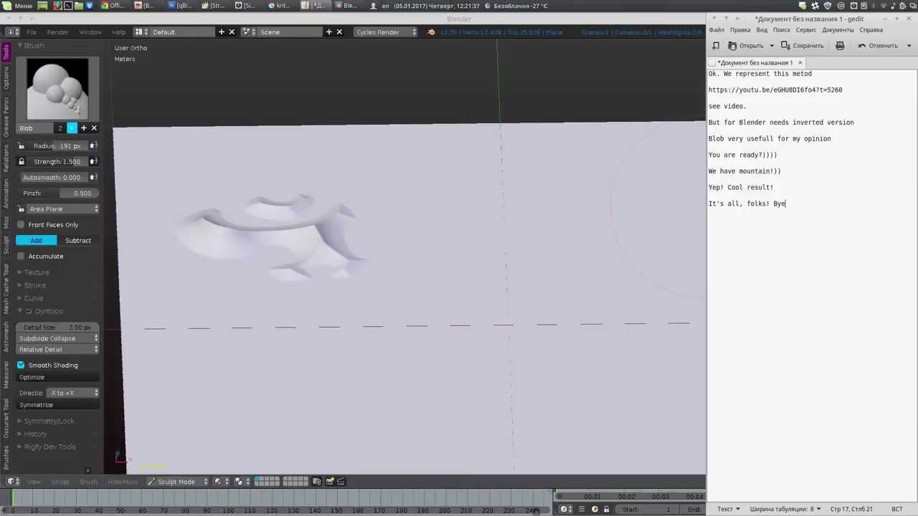